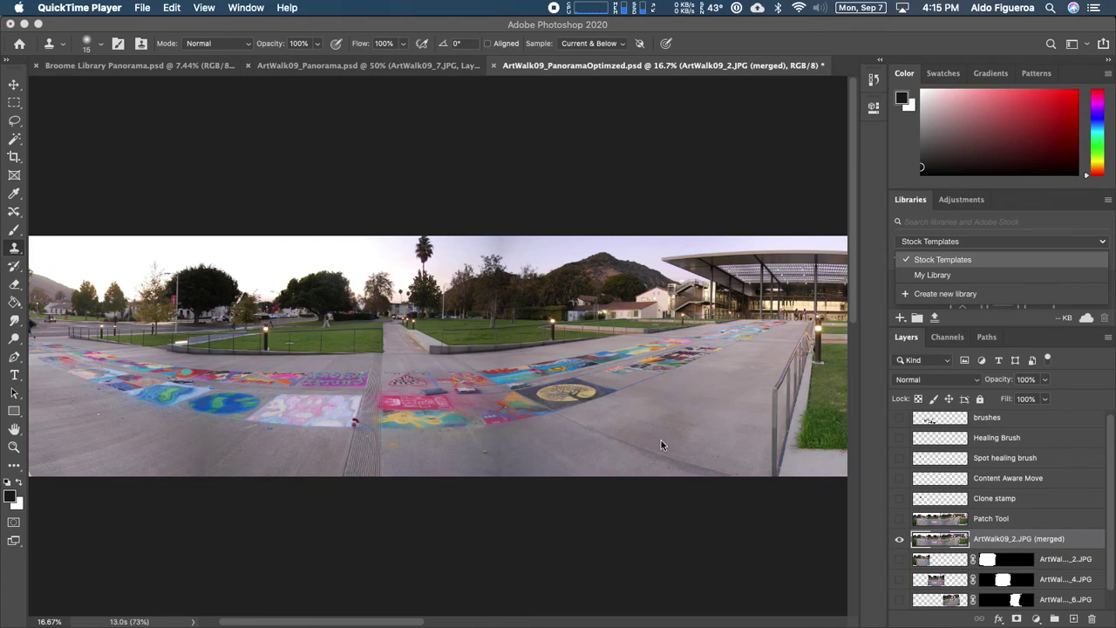
Step: Inspect the merged panorama up close, checking the pavement and chalk art for blemishes that need retouching
{"action": "left_click", "coordinate": [659, 544]}
{"action": "key", "text": "super+equal"}
{"action": "key", "text": "super+equal"}
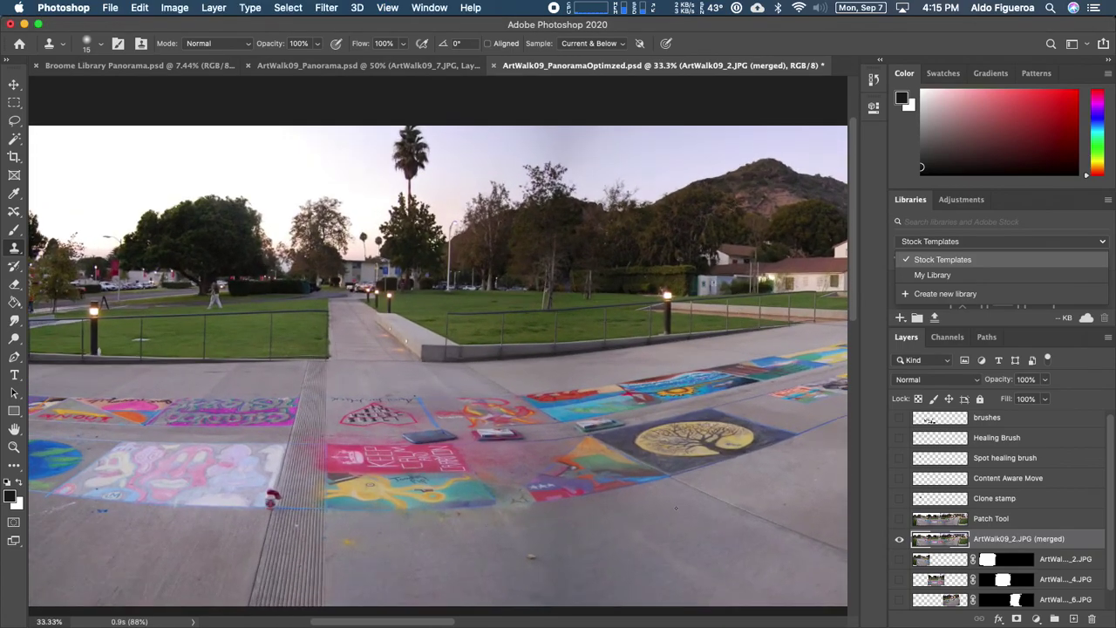
{"action": "left_click_drag", "start_coordinate": [700, 457], "coordinate": [511, 448]}
{"action": "left_click_drag", "start_coordinate": [780, 453], "coordinate": [703, 394]}
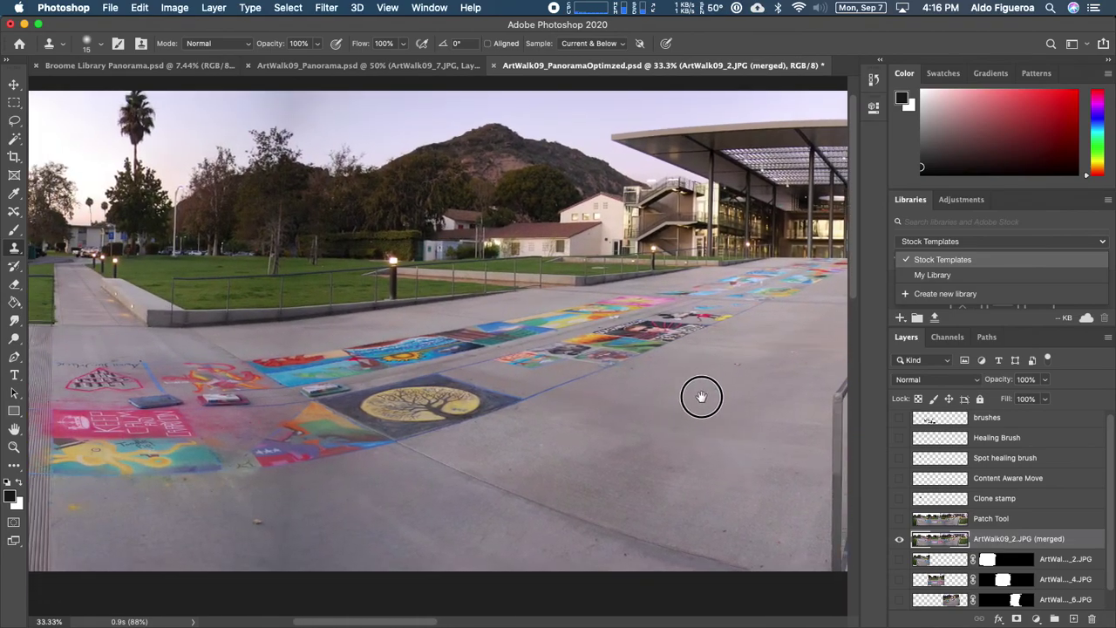
{"action": "left_click_drag", "start_coordinate": [484, 408], "coordinate": [536, 408]}
{"action": "left_click_drag", "start_coordinate": [424, 393], "coordinate": [602, 411]}
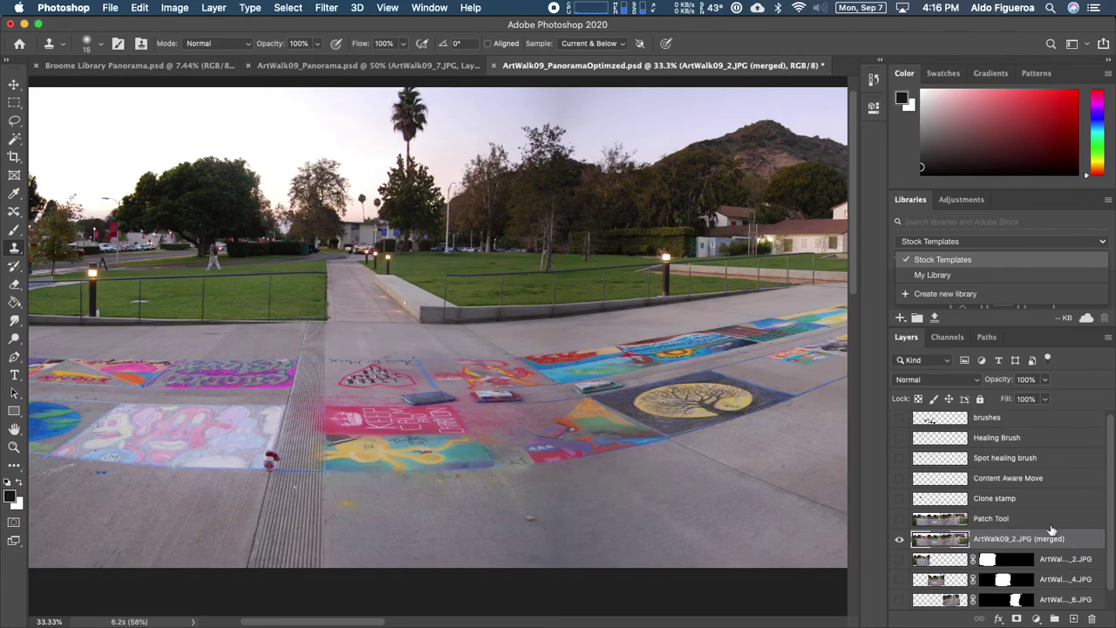
Step: Add a new layer directly above ArtWalk09_2.JPG (merged), name it "My edits", and leave it selected
{"action": "left_click", "coordinate": [1071, 618]}
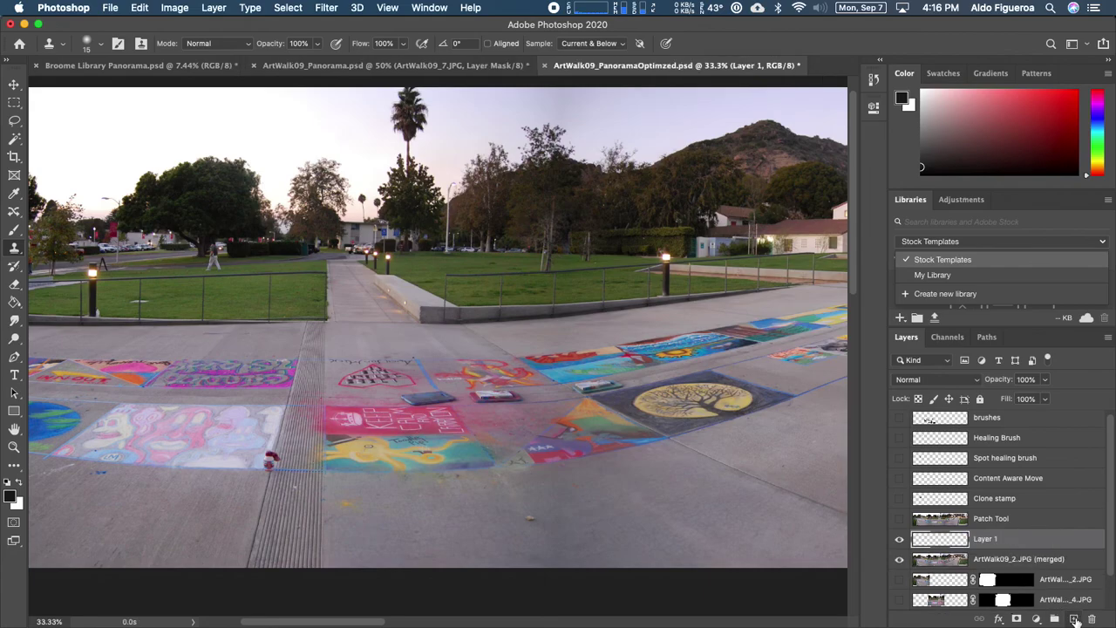
{"action": "key", "text": "y"}
{"action": "double_click", "coordinate": [986, 540]}
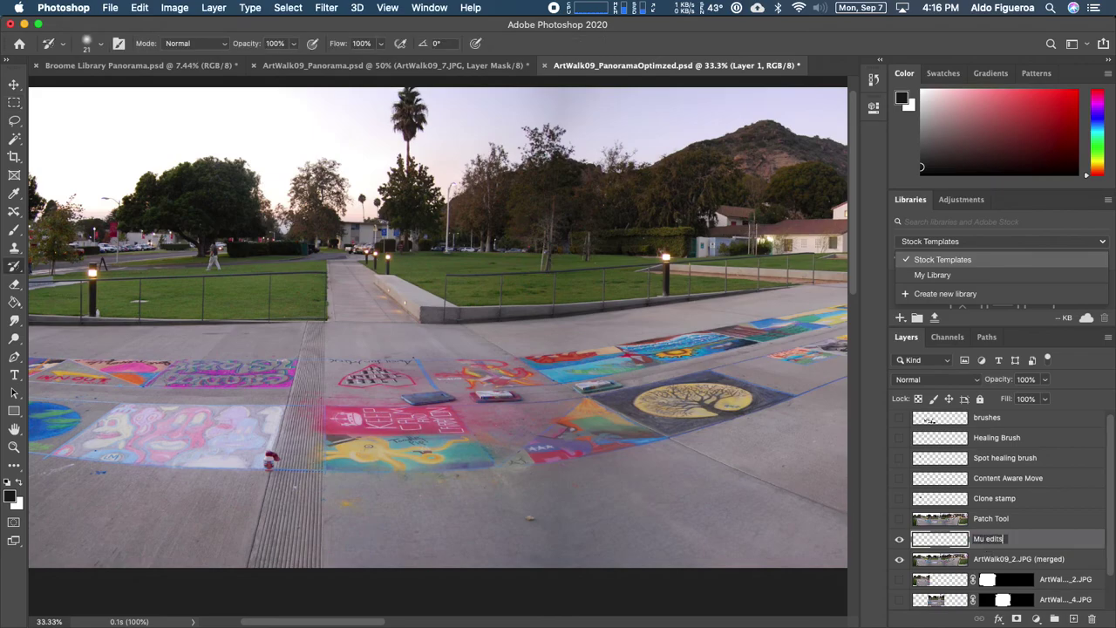
{"action": "key", "text": "Return"}
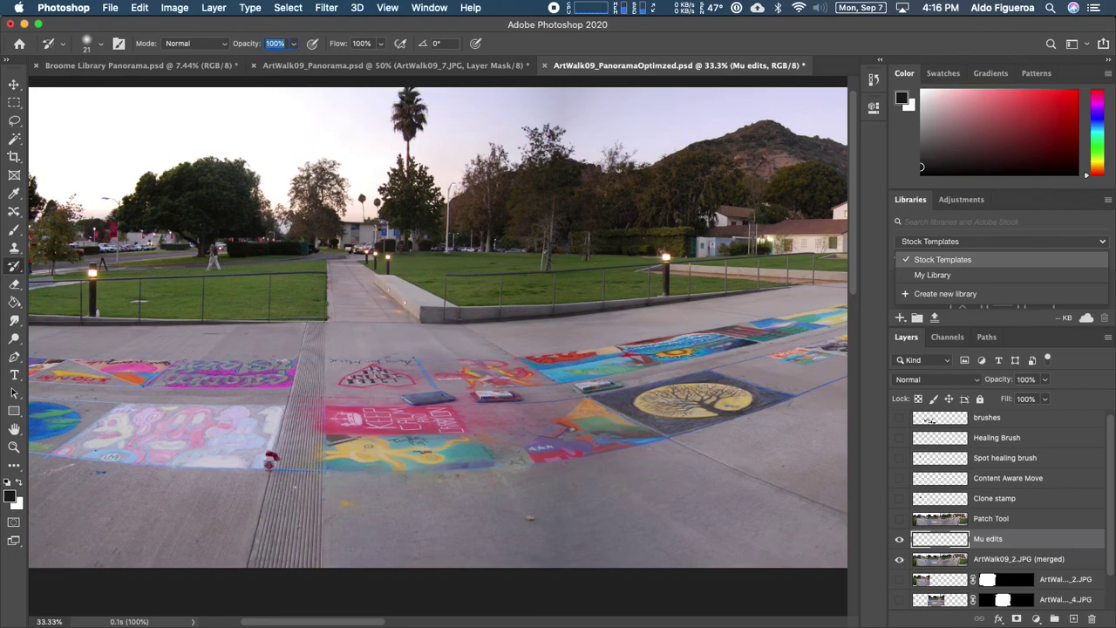
{"action": "double_click", "coordinate": [985, 540]}
{"action": "left_click", "coordinate": [983, 540]}
{"action": "type", "text": "y"}
{"action": "key", "text": "Return"}
{"action": "left_click", "coordinate": [1021, 559]}
{"action": "left_click", "coordinate": [1014, 540]}
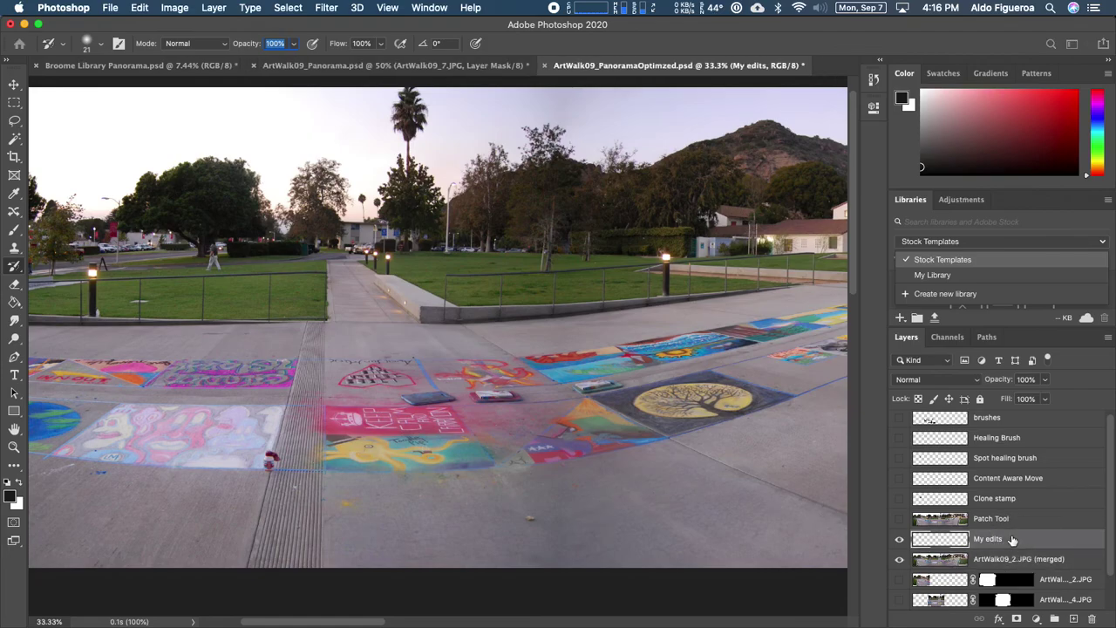
Step: Use the Spot Healing Brush to remove the tan debris and the orange specks from the pavement below the central chalk art
{"action": "left_click", "coordinate": [16, 207]}
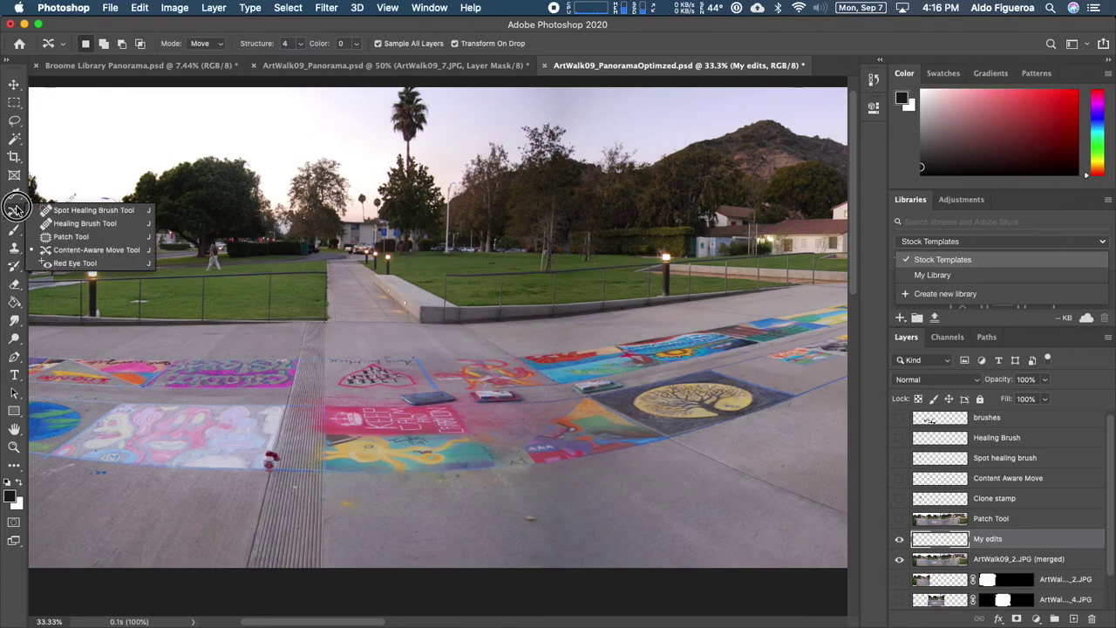
{"action": "left_click", "coordinate": [79, 211]}
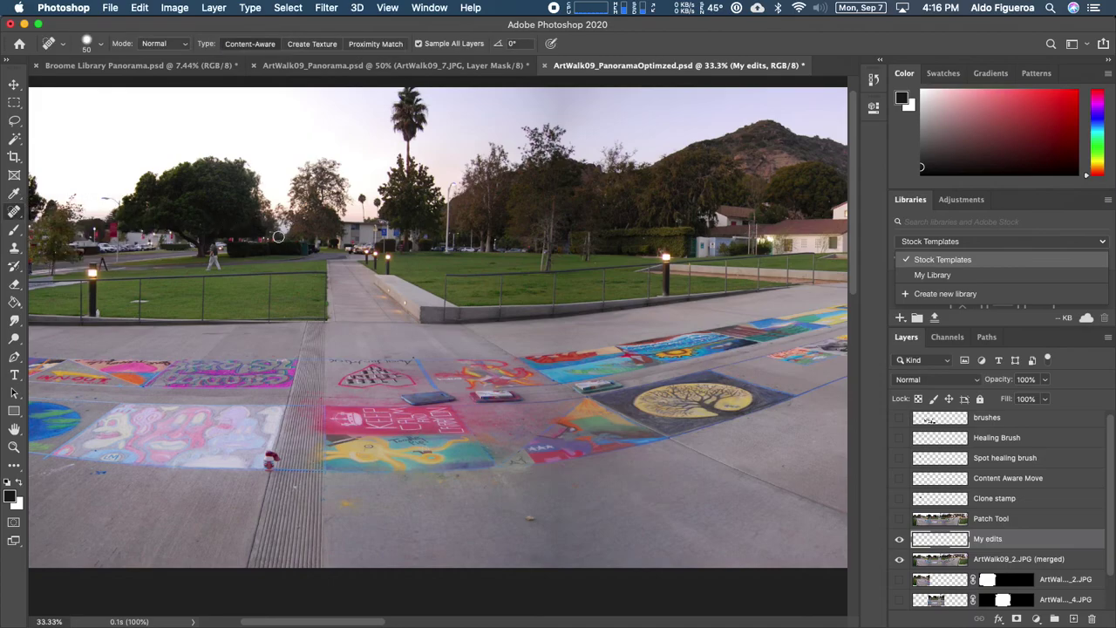
{"action": "key", "text": "super+plus"}
{"action": "key", "text": "super+plus"}
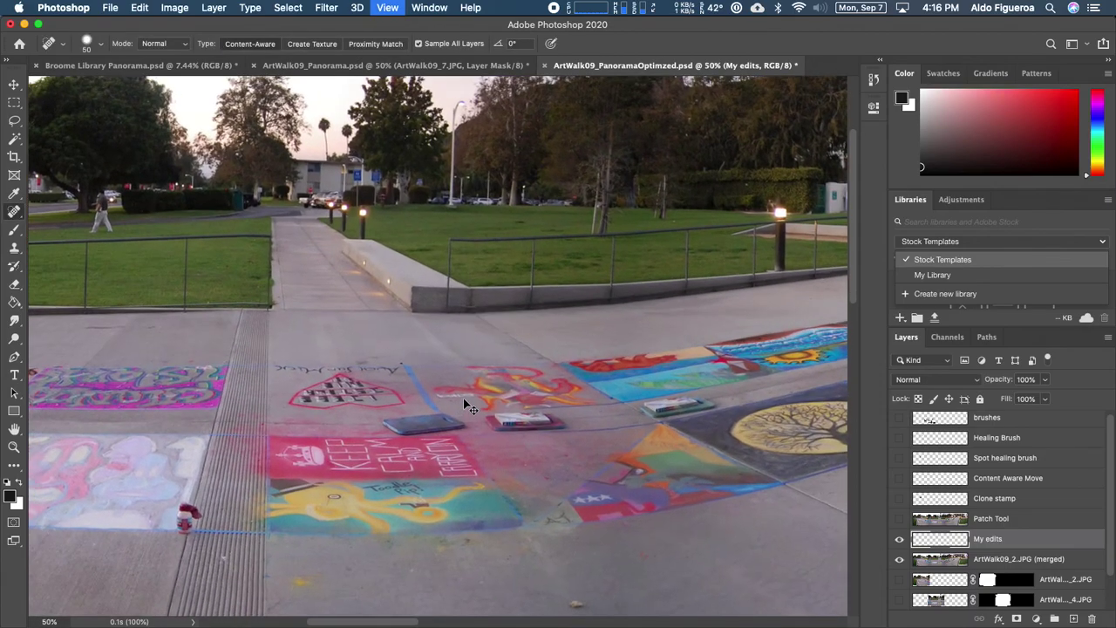
{"action": "left_click_drag", "start_coordinate": [533, 424], "coordinate": [473, 294]}
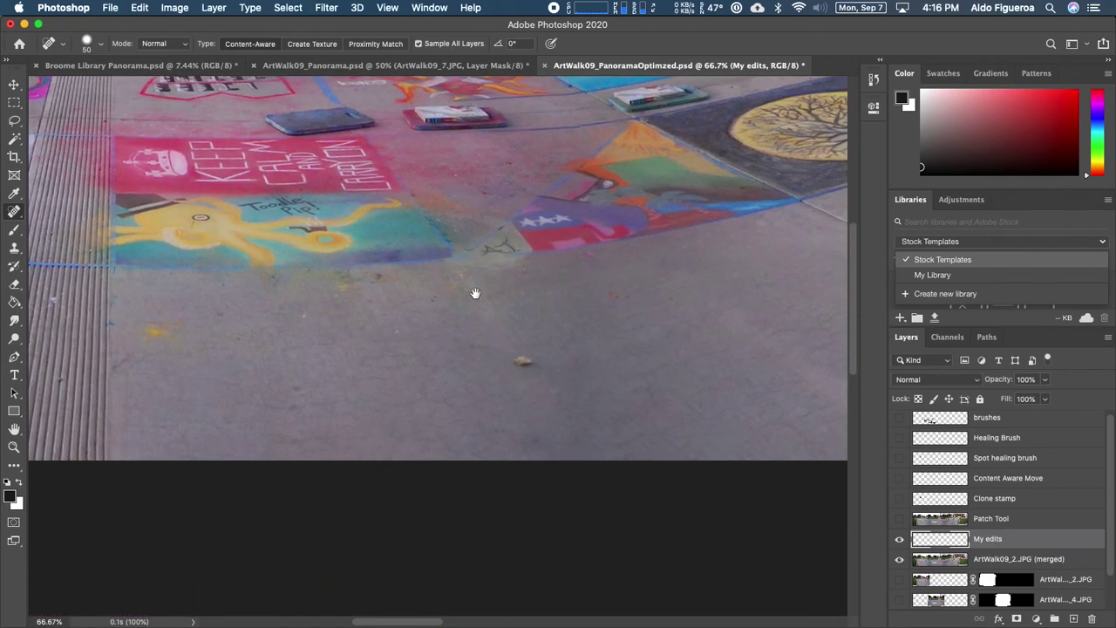
{"action": "key", "text": "super+plus"}
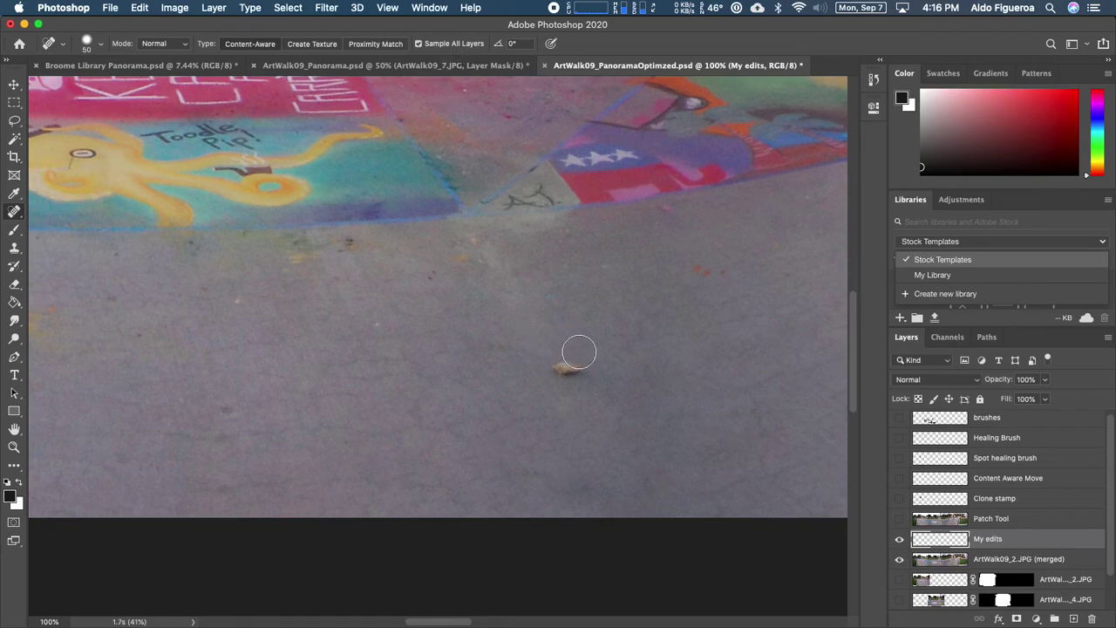
{"action": "left_click", "coordinate": [560, 370]}
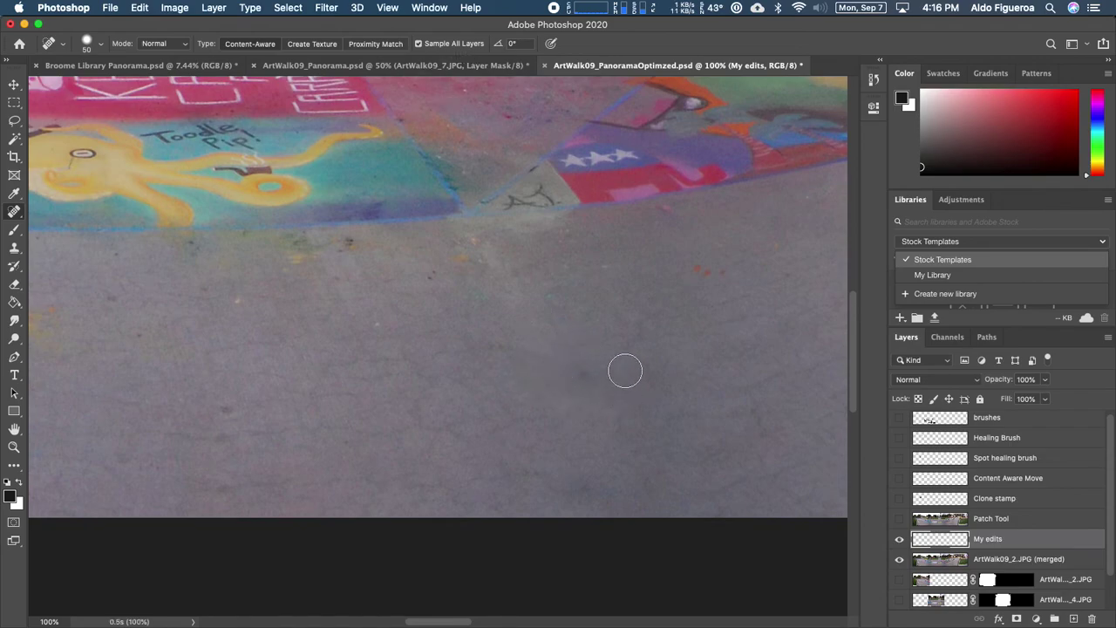
{"action": "left_click", "coordinate": [700, 274]}
Step: Reduce the healing brush to 20 px and remove the dark spots and the white speck from the grooved pavement strip
{"action": "left_click_drag", "start_coordinate": [274, 371], "coordinate": [486, 371]}
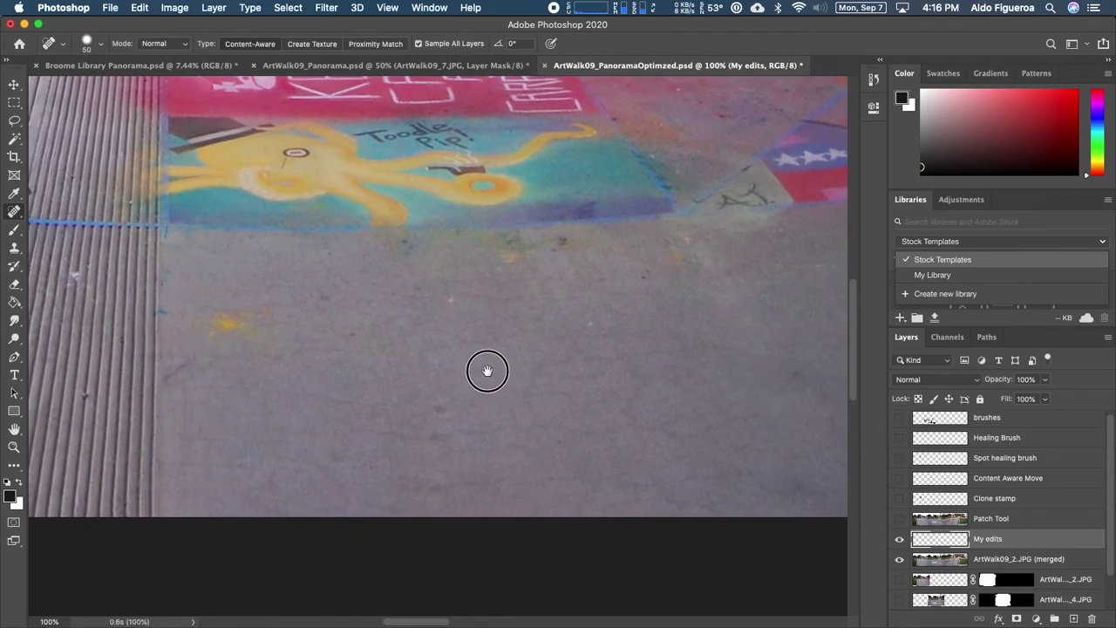
{"action": "left_click_drag", "start_coordinate": [312, 372], "coordinate": [538, 372]}
{"action": "key", "text": "super+plus"}
{"action": "key", "text": "super+plus"}
{"action": "left_click_drag", "start_coordinate": [297, 419], "coordinate": [598, 320]}
{"action": "key", "text": "bracketleft"}
{"action": "key", "text": "bracketleft"}
{"action": "key", "text": "bracketleft"}
{"action": "key", "text": "bracketleft"}
{"action": "key", "text": "bracketleft"}
{"action": "key", "text": "bracketleft"}
{"action": "left_click", "coordinate": [393, 399]}
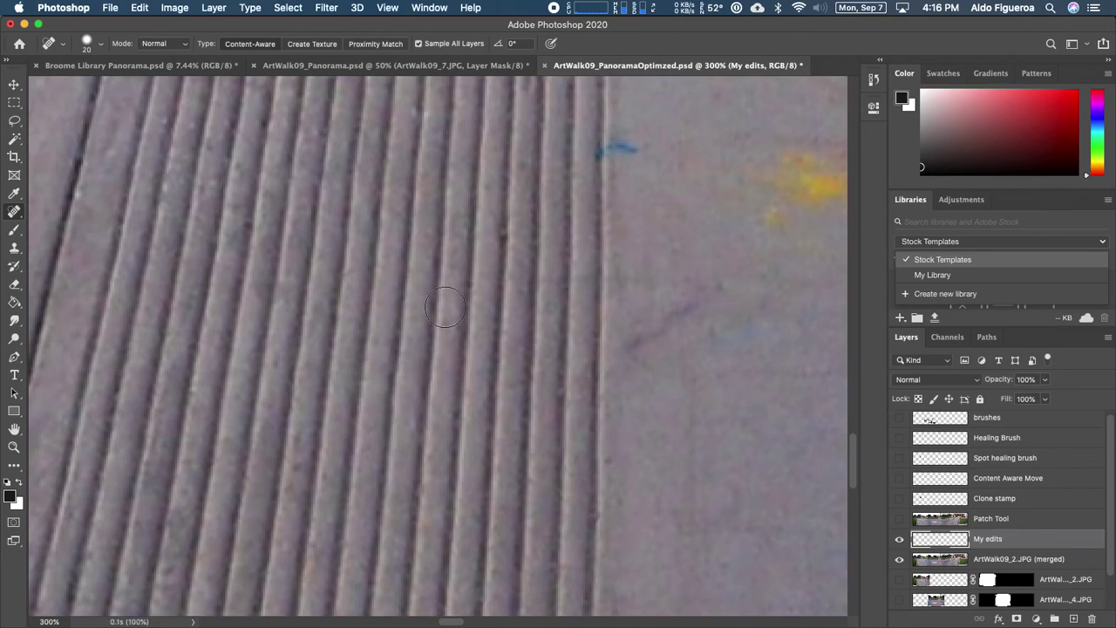
{"action": "left_click", "coordinate": [499, 241]}
{"action": "mouse_move", "coordinate": [488, 250]}
{"action": "left_mouse_down"}
{"action": "mouse_move", "coordinate": [431, 252]}
{"action": "mouse_move", "coordinate": [495, 376]}
{"action": "left_mouse_up"}
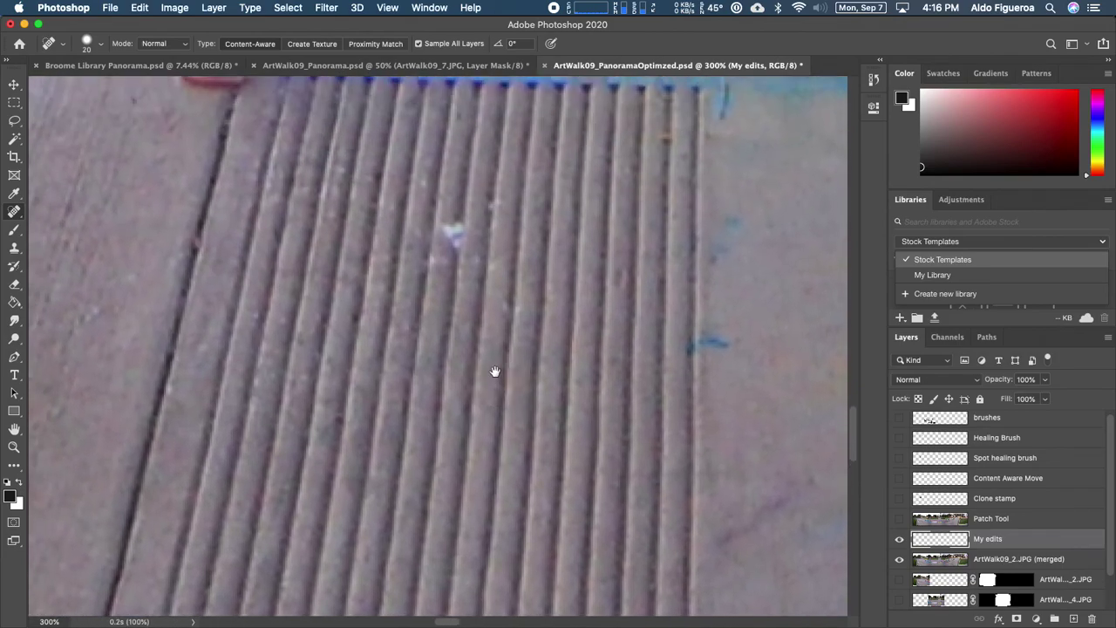
{"action": "left_click", "coordinate": [457, 234]}
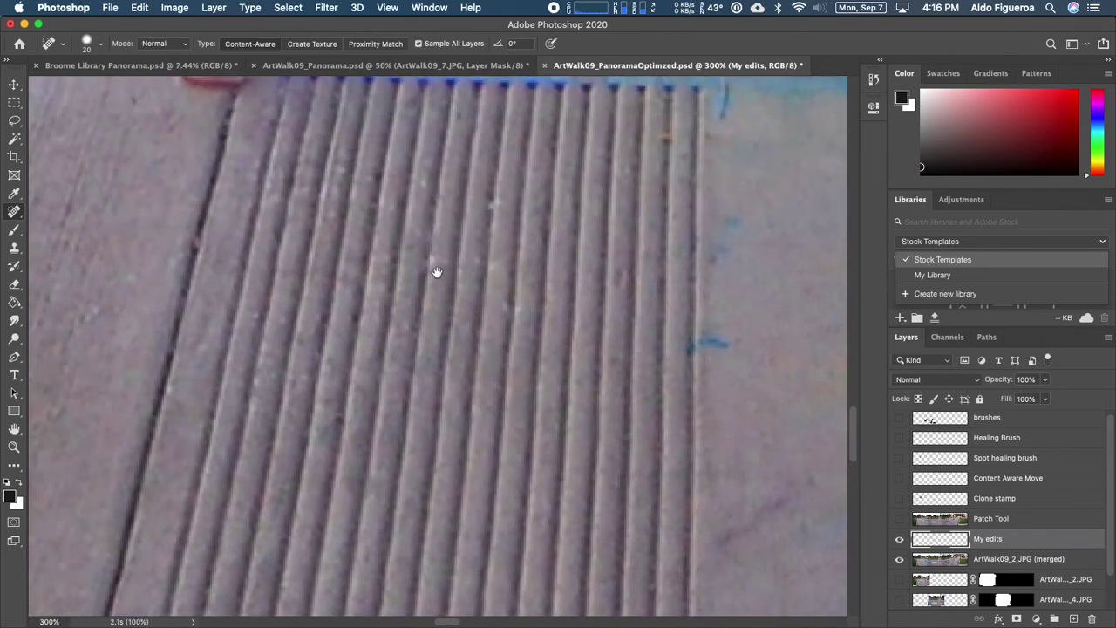
Step: Move the My edits layer down beneath the merged panorama layer, and restore it to directly above that layer
{"action": "left_click_drag", "start_coordinate": [437, 272], "coordinate": [640, 407]}
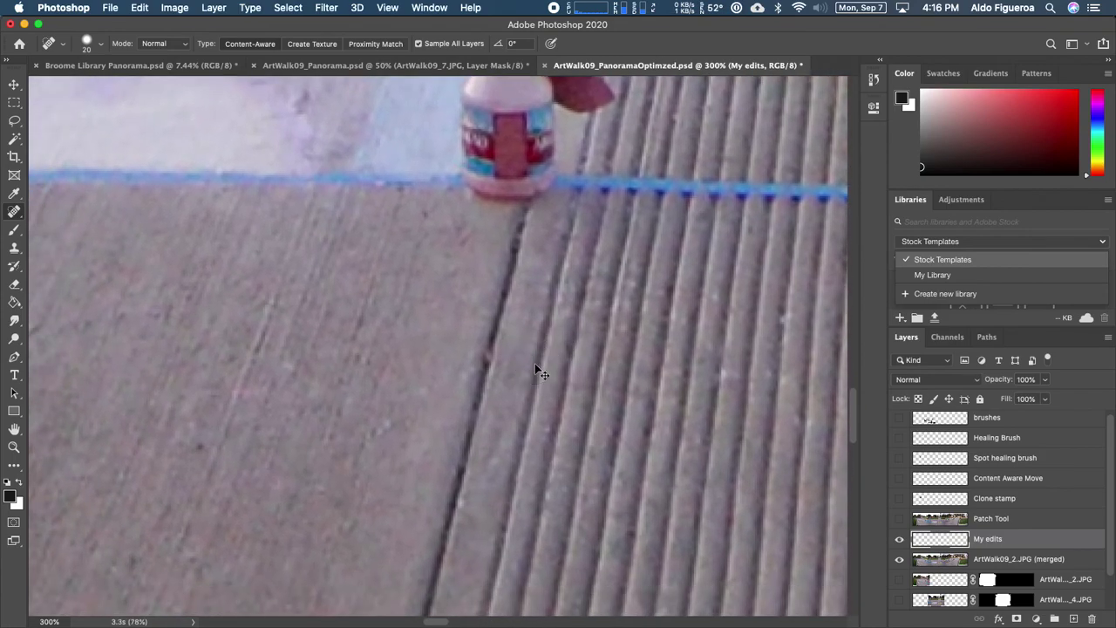
{"action": "key", "text": "super+bracketleft"}
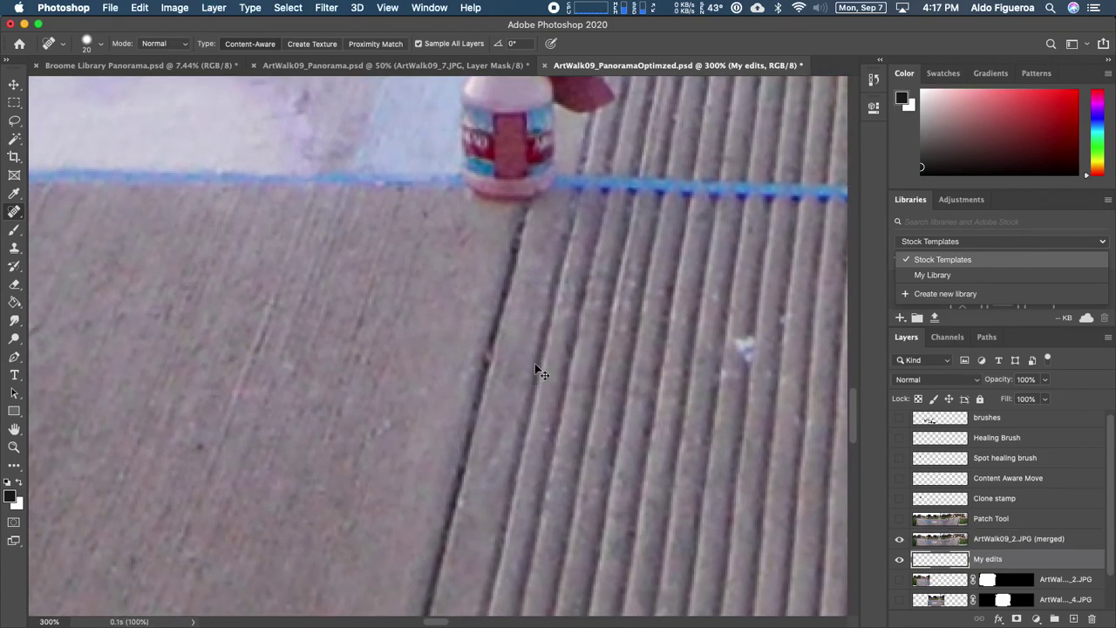
{"action": "key", "text": "super+bracketleft"}
{"action": "key", "text": "super+minus"}
{"action": "key", "text": "super+minus"}
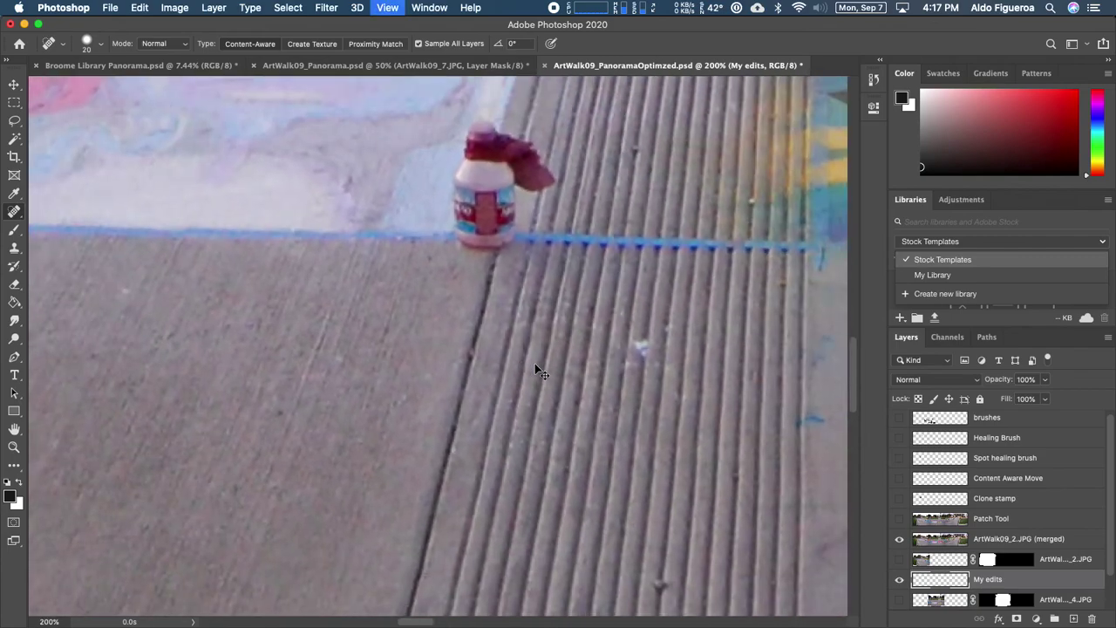
{"action": "left_click_drag", "start_coordinate": [1035, 583], "coordinate": [1013, 533]}
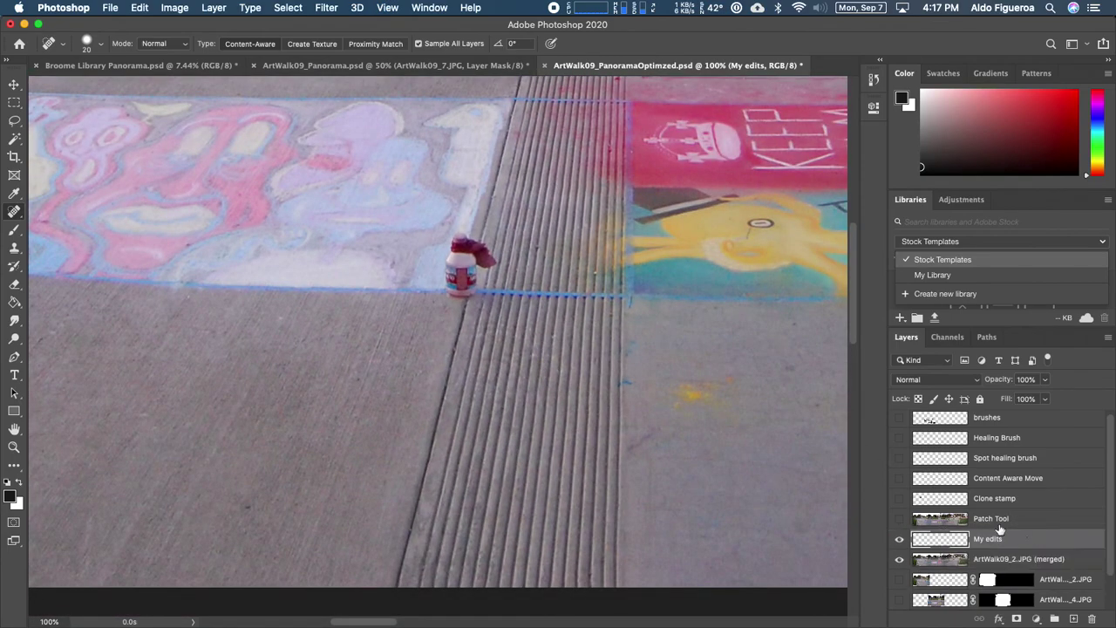
Step: Heal the blue chalk smudges on the pavement below the LM mural and the dark blue dot inside the mural
{"action": "left_click_drag", "start_coordinate": [386, 402], "coordinate": [566, 394]}
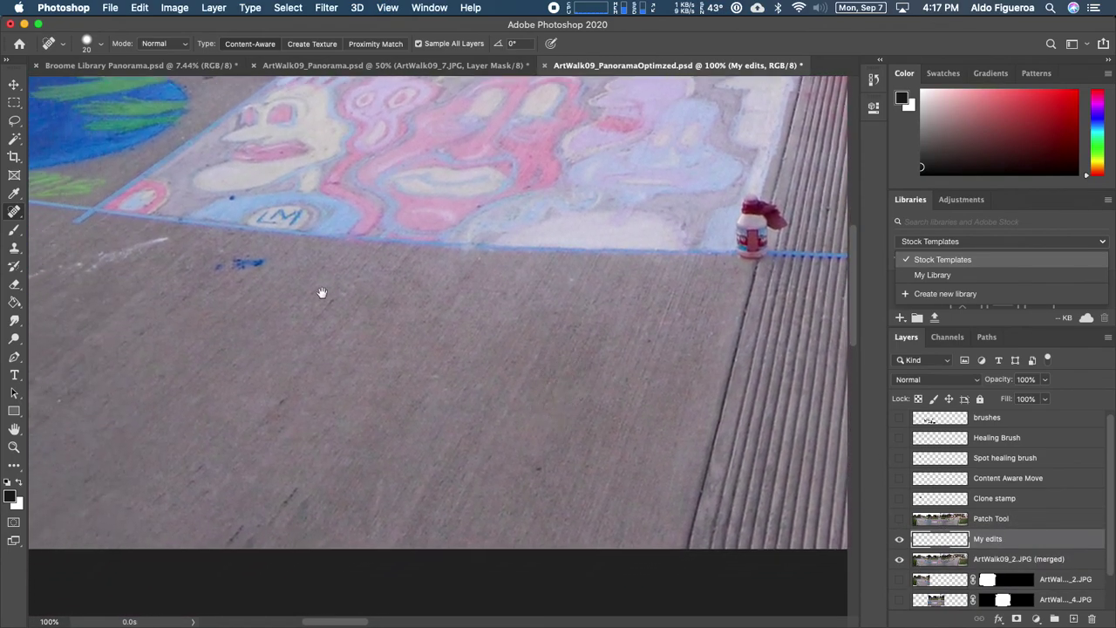
{"action": "left_click_drag", "start_coordinate": [322, 293], "coordinate": [471, 302]}
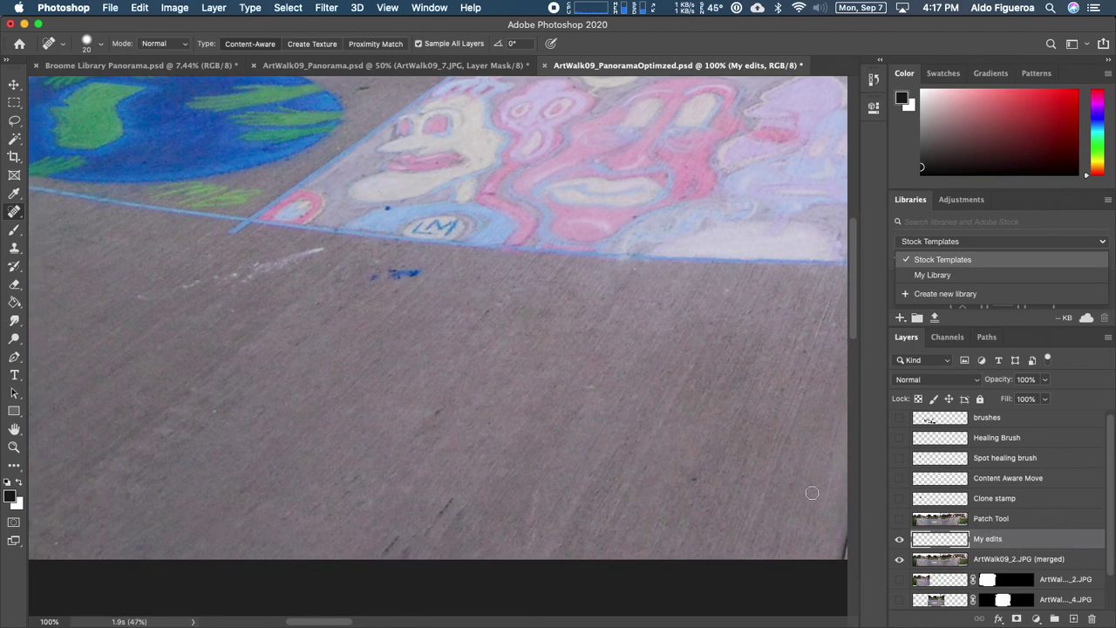
{"action": "left_click", "coordinate": [374, 278]}
{"action": "left_click_drag", "start_coordinate": [388, 276], "coordinate": [423, 275]}
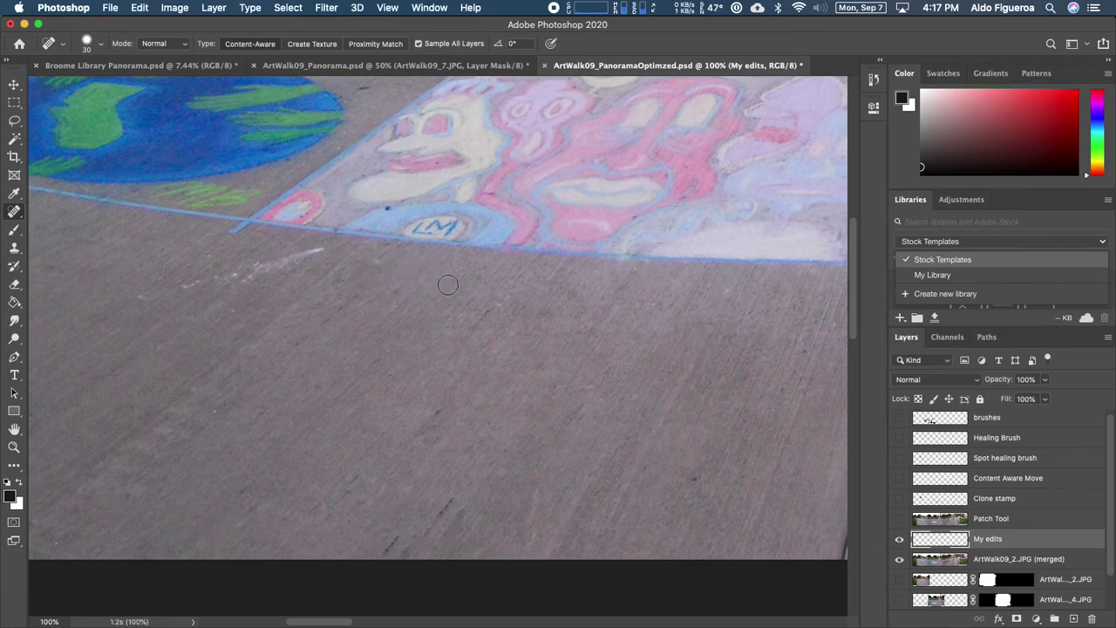
{"action": "left_click", "coordinate": [387, 208]}
Step: Remove the small white object from the open pavement in front of the blue and green swirl mural
{"action": "left_click_drag", "start_coordinate": [251, 280], "coordinate": [494, 287]}
{"action": "left_click_drag", "start_coordinate": [269, 274], "coordinate": [594, 321]}
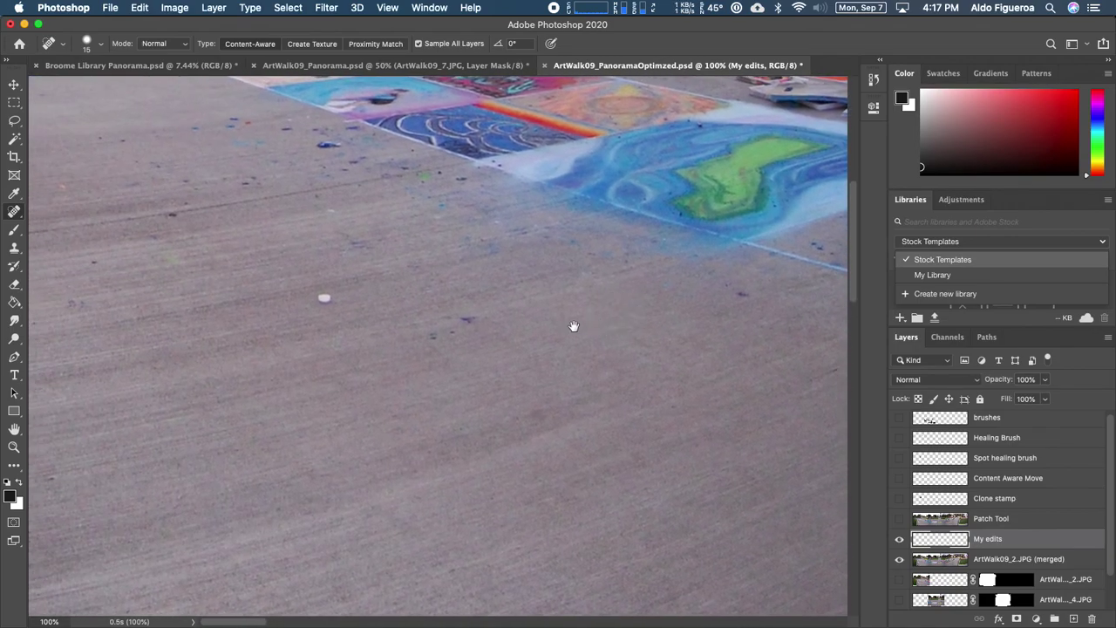
{"action": "left_click_drag", "start_coordinate": [321, 300], "coordinate": [332, 301]}
Step: Heal the stray specks on the pavement around the chalk murals, using a 25 px brush for the one behind the back row
{"action": "left_click_drag", "start_coordinate": [254, 244], "coordinate": [590, 252]}
{"action": "left_click_drag", "start_coordinate": [470, 396], "coordinate": [729, 293]}
{"action": "left_click_drag", "start_coordinate": [811, 261], "coordinate": [526, 369]}
{"action": "mouse_move", "coordinate": [675, 200]}
{"action": "left_mouse_down"}
{"action": "mouse_move", "coordinate": [513, 362]}
{"action": "mouse_move", "coordinate": [517, 321]}
{"action": "left_mouse_up"}
{"action": "left_click_drag", "start_coordinate": [352, 332], "coordinate": [373, 333]}
{"action": "mouse_move", "coordinate": [518, 438]}
{"action": "left_mouse_down"}
{"action": "mouse_move", "coordinate": [322, 411]}
{"action": "mouse_move", "coordinate": [221, 495]}
{"action": "left_mouse_up"}
{"action": "left_click_drag", "start_coordinate": [632, 293], "coordinate": [601, 350]}
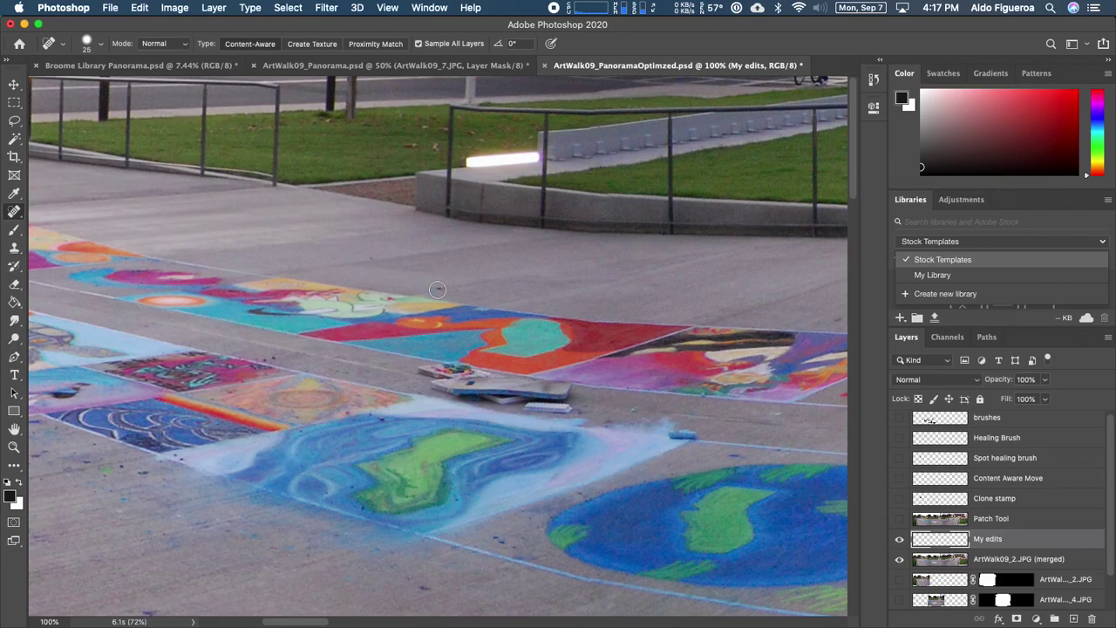
{"action": "left_click_drag", "start_coordinate": [437, 289], "coordinate": [494, 294]}
Step: Remove the red sign standing on the lawn near the golf cart with a 15 px healing brush
{"action": "left_click_drag", "start_coordinate": [408, 271], "coordinate": [667, 322]}
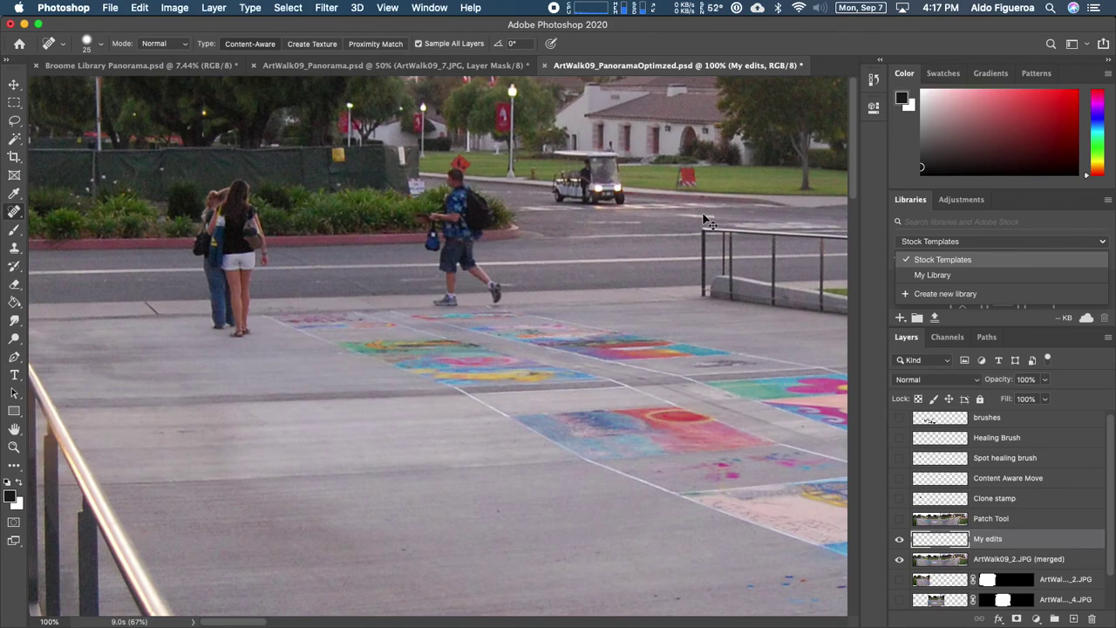
{"action": "key", "text": "super+plus"}
{"action": "scroll", "coordinate": [523, 287], "scroll_direction": "right", "scroll_amount": 10}
{"action": "scroll", "coordinate": [523, 288], "scroll_direction": "up", "scroll_amount": 5}
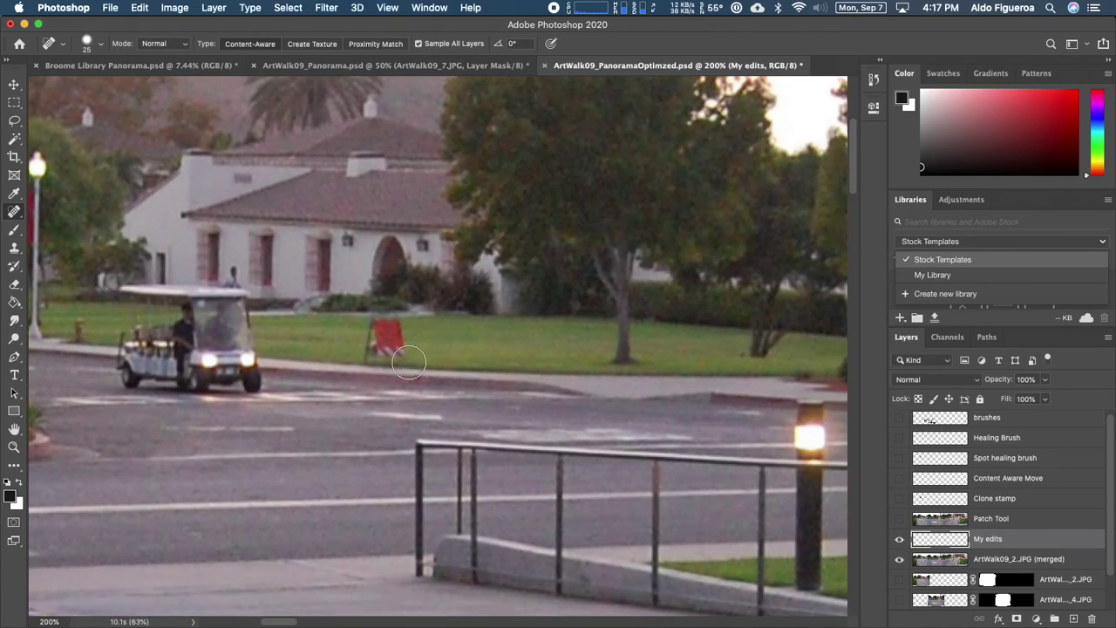
{"action": "key", "text": "bracketleft"}
{"action": "mouse_move", "coordinate": [372, 359]}
{"action": "left_mouse_down"}
{"action": "mouse_move", "coordinate": [403, 355]}
{"action": "mouse_move", "coordinate": [371, 345]}
{"action": "mouse_move", "coordinate": [399, 335]}
{"action": "mouse_move", "coordinate": [369, 327]}
{"action": "mouse_move", "coordinate": [397, 324]}
{"action": "mouse_move", "coordinate": [374, 344]}
{"action": "mouse_move", "coordinate": [543, 335]}
{"action": "mouse_move", "coordinate": [623, 349]}
{"action": "left_mouse_up"}
{"action": "left_click_drag", "start_coordinate": [307, 344], "coordinate": [374, 326]}
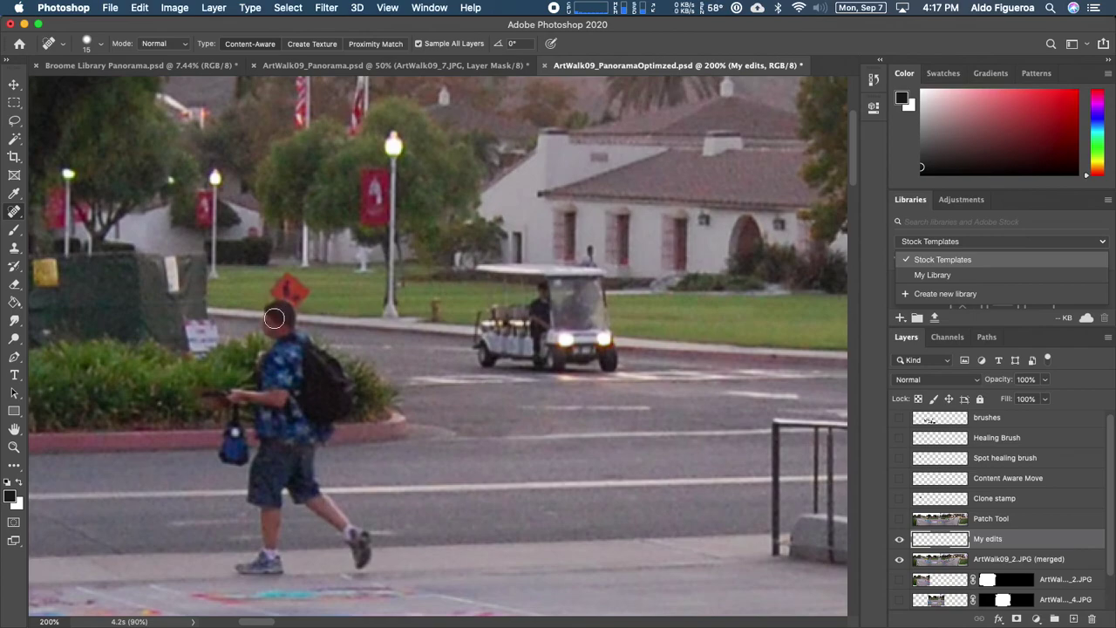
Step: Paint out the man walking across the lawn beside the large tree, along with the car with lit headlights behind him
{"action": "left_click_drag", "start_coordinate": [693, 427], "coordinate": [715, 388]}
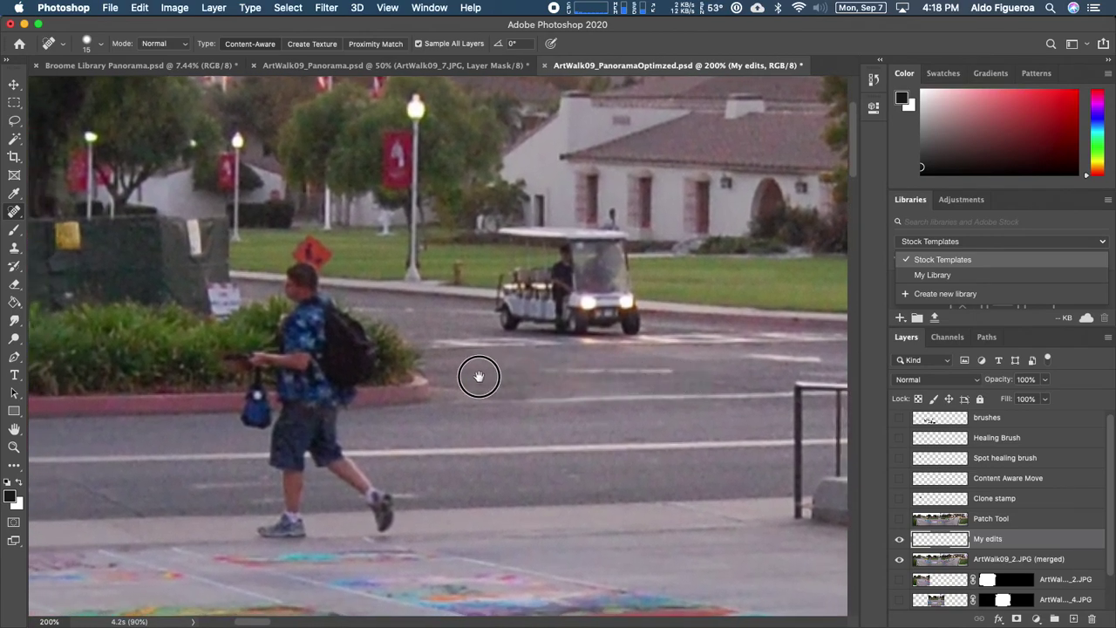
{"action": "left_click_drag", "start_coordinate": [485, 376], "coordinate": [150, 374]}
{"action": "left_click_drag", "start_coordinate": [772, 369], "coordinate": [61, 316]}
{"action": "left_click_drag", "start_coordinate": [526, 343], "coordinate": [134, 288]}
{"action": "left_click_drag", "start_coordinate": [584, 314], "coordinate": [85, 300]}
{"action": "left_click_drag", "start_coordinate": [503, 287], "coordinate": [280, 287]}
{"action": "mouse_move", "coordinate": [590, 267]}
{"action": "left_mouse_down"}
{"action": "mouse_move", "coordinate": [260, 286]}
{"action": "mouse_move", "coordinate": [87, 230]}
{"action": "left_mouse_up"}
{"action": "mouse_move", "coordinate": [824, 253]}
{"action": "left_mouse_down"}
{"action": "mouse_move", "coordinate": [671, 259]}
{"action": "mouse_move", "coordinate": [348, 347]}
{"action": "left_mouse_up"}
{"action": "left_click_drag", "start_coordinate": [523, 267], "coordinate": [431, 322]}
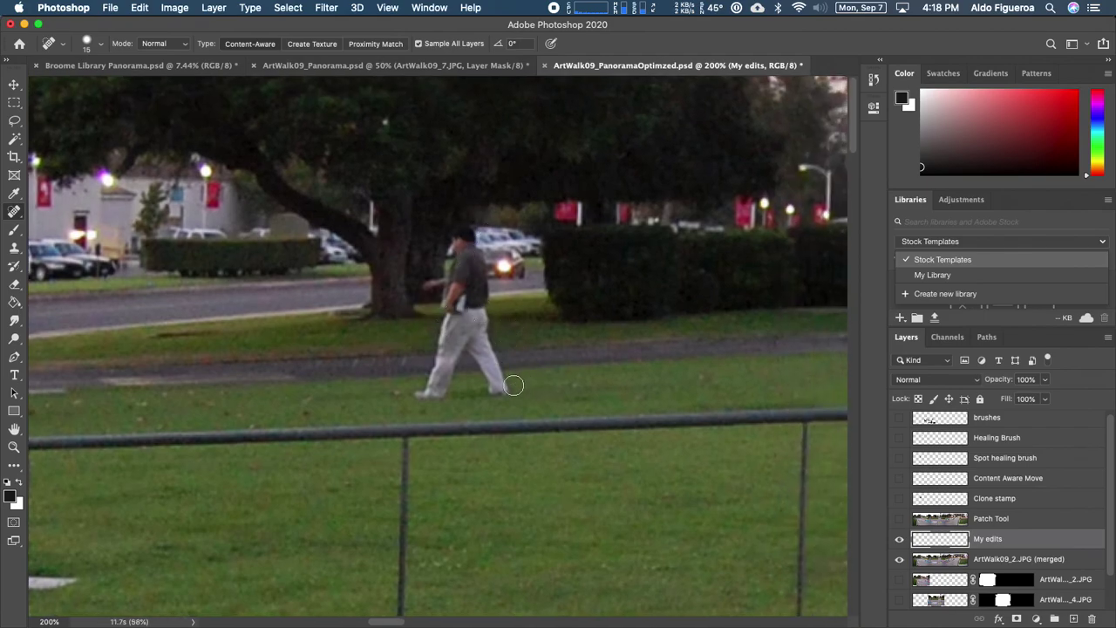
{"action": "mouse_move", "coordinate": [425, 400]}
{"action": "left_mouse_down"}
{"action": "mouse_move", "coordinate": [510, 386]}
{"action": "mouse_move", "coordinate": [480, 365]}
{"action": "mouse_move", "coordinate": [487, 379]}
{"action": "mouse_move", "coordinate": [477, 366]}
{"action": "mouse_move", "coordinate": [451, 380]}
{"action": "mouse_move", "coordinate": [436, 381]}
{"action": "mouse_move", "coordinate": [434, 369]}
{"action": "mouse_move", "coordinate": [432, 381]}
{"action": "mouse_move", "coordinate": [468, 379]}
{"action": "mouse_move", "coordinate": [471, 365]}
{"action": "mouse_move", "coordinate": [442, 369]}
{"action": "mouse_move", "coordinate": [440, 350]}
{"action": "mouse_move", "coordinate": [489, 353]}
{"action": "mouse_move", "coordinate": [485, 330]}
{"action": "mouse_move", "coordinate": [502, 376]}
{"action": "mouse_move", "coordinate": [467, 360]}
{"action": "mouse_move", "coordinate": [428, 386]}
{"action": "mouse_move", "coordinate": [448, 328]}
{"action": "mouse_move", "coordinate": [469, 332]}
{"action": "mouse_move", "coordinate": [488, 314]}
{"action": "mouse_move", "coordinate": [447, 317]}
{"action": "mouse_move", "coordinate": [485, 305]}
{"action": "mouse_move", "coordinate": [446, 306]}
{"action": "left_mouse_up"}
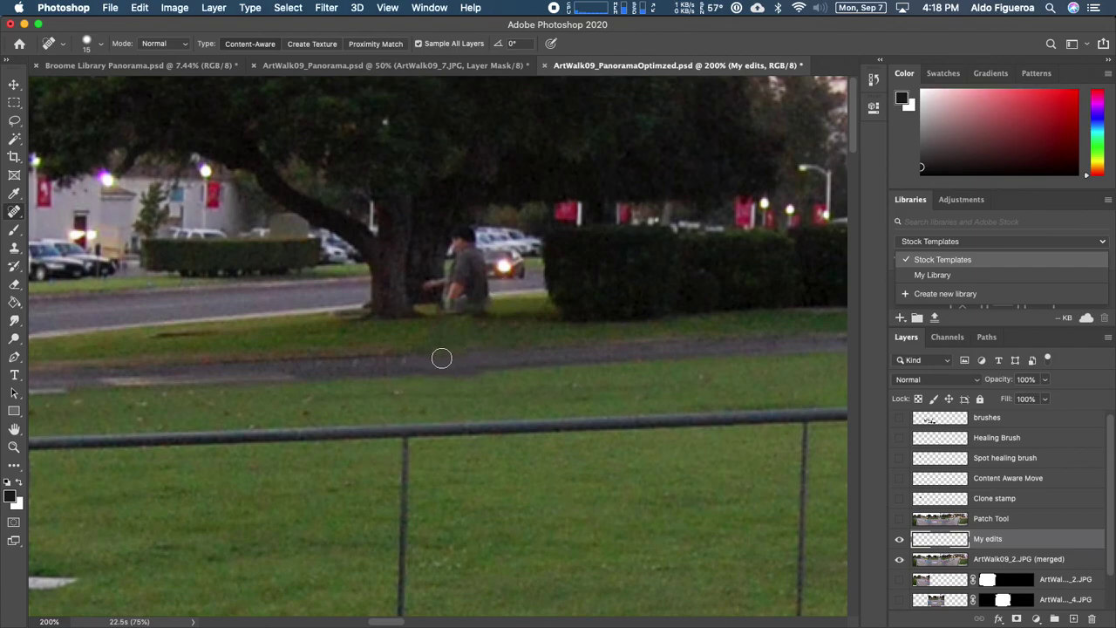
{"action": "left_click_drag", "start_coordinate": [432, 282], "coordinate": [449, 319]}
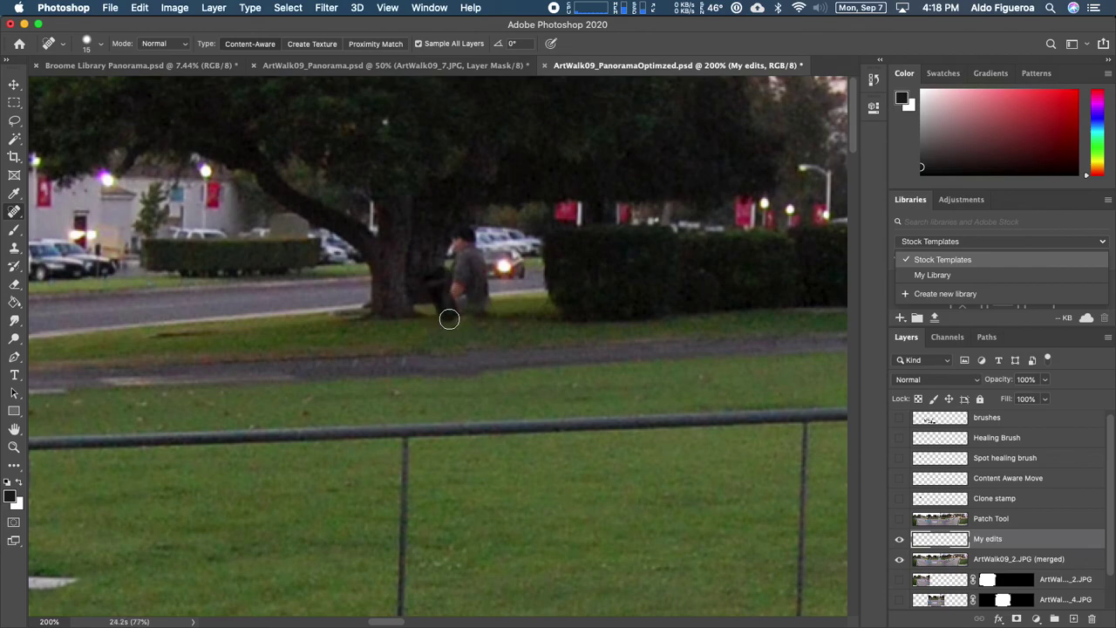
{"action": "mouse_move", "coordinate": [441, 280]}
{"action": "left_mouse_down"}
{"action": "mouse_move", "coordinate": [483, 293]}
{"action": "mouse_move", "coordinate": [462, 273]}
{"action": "mouse_move", "coordinate": [478, 273]}
{"action": "mouse_move", "coordinate": [461, 256]}
{"action": "mouse_move", "coordinate": [467, 234]}
{"action": "mouse_move", "coordinate": [447, 274]}
{"action": "left_mouse_up"}
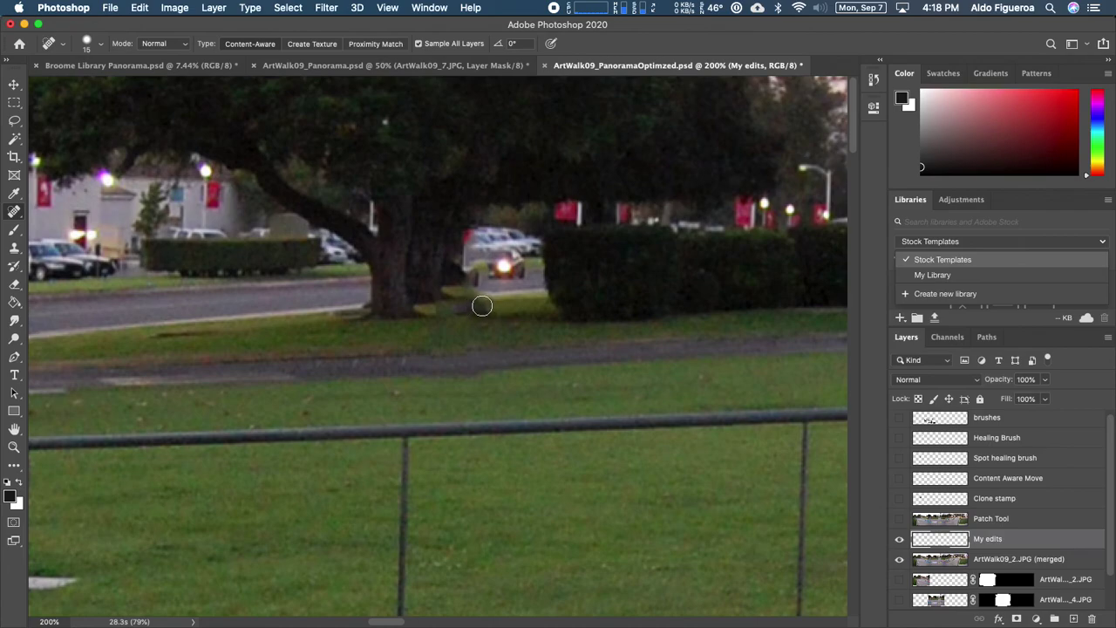
{"action": "mouse_move", "coordinate": [476, 291]}
{"action": "left_mouse_down"}
{"action": "mouse_move", "coordinate": [474, 273]}
{"action": "mouse_move", "coordinate": [470, 289]}
{"action": "mouse_move", "coordinate": [498, 254]}
{"action": "mouse_move", "coordinate": [509, 261]}
{"action": "left_mouse_up"}
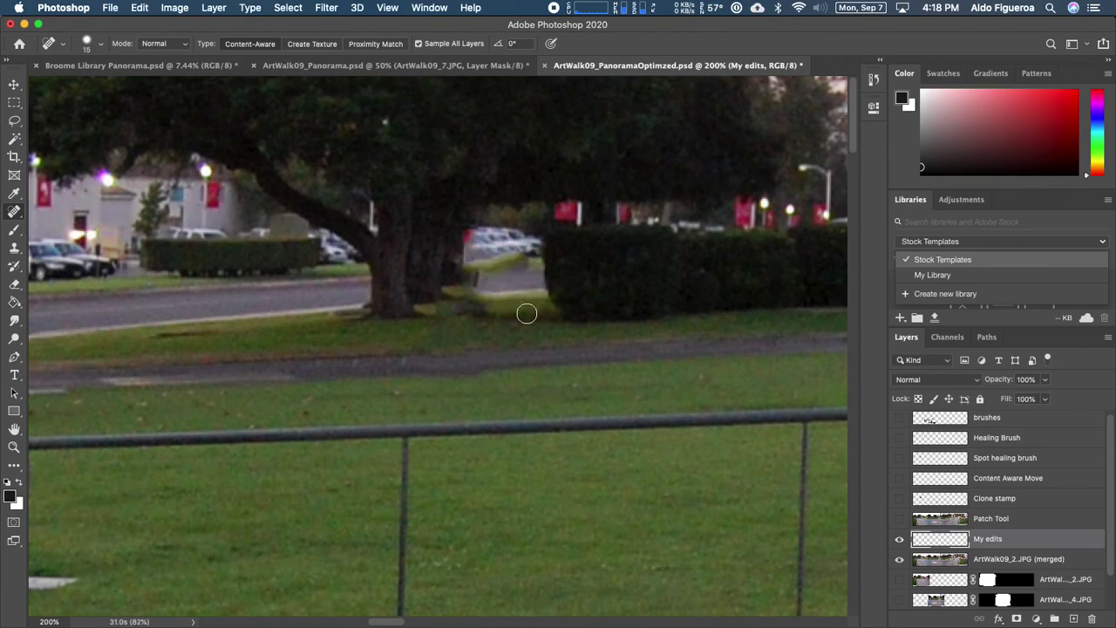
Step: Examine the lawn, walkway and chalk-covered plaza across the panorama for remaining distractions
{"action": "left_click_drag", "start_coordinate": [704, 416], "coordinate": [410, 457]}
{"action": "left_click_drag", "start_coordinate": [626, 453], "coordinate": [280, 352]}
{"action": "left_click_drag", "start_coordinate": [623, 477], "coordinate": [531, 374]}
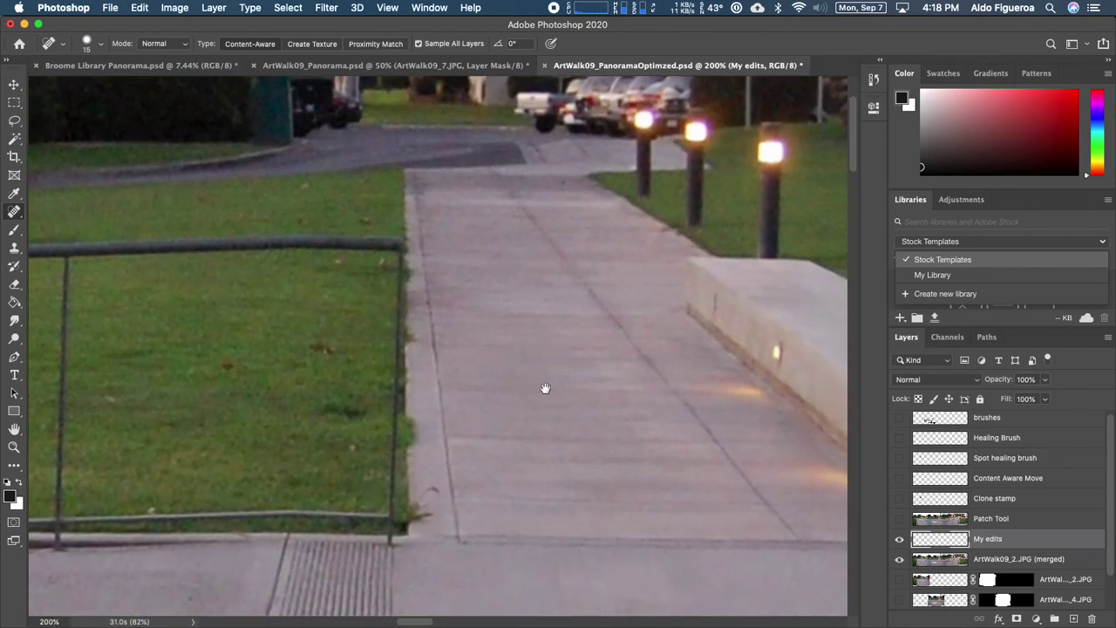
{"action": "left_click_drag", "start_coordinate": [403, 440], "coordinate": [725, 376]}
{"action": "left_click_drag", "start_coordinate": [226, 373], "coordinate": [698, 335]}
{"action": "left_click_drag", "start_coordinate": [301, 321], "coordinate": [261, 328]}
{"action": "left_click_drag", "start_coordinate": [767, 331], "coordinate": [513, 329]}
{"action": "key", "text": "super+minus"}
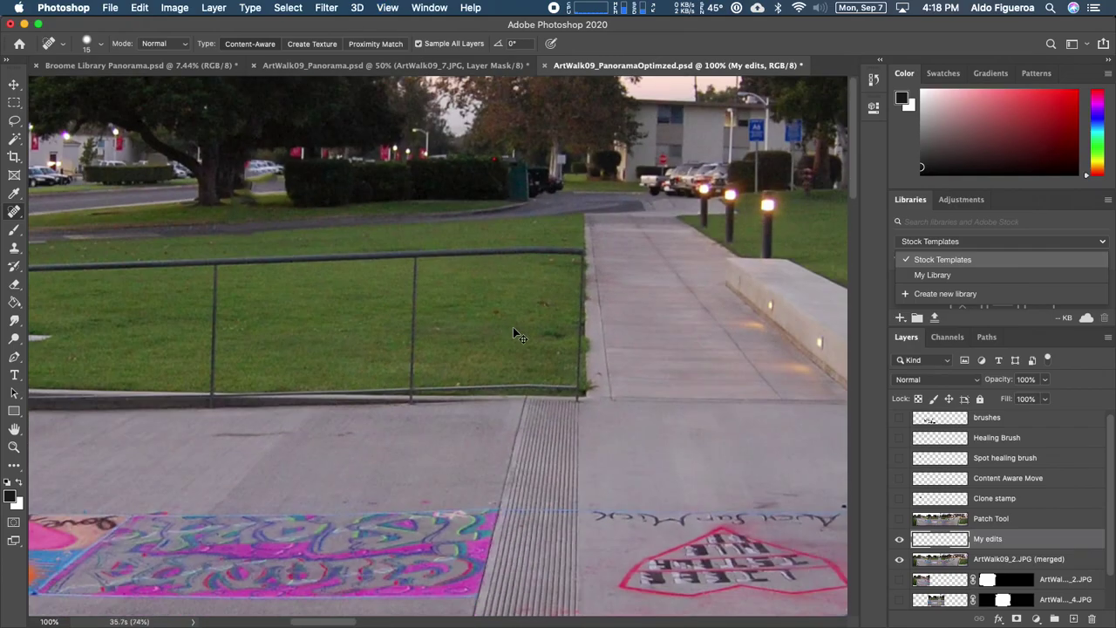
{"action": "key", "text": "super+minus"}
{"action": "key", "text": "super+minus"}
{"action": "left_click_drag", "start_coordinate": [704, 384], "coordinate": [380, 246]}
{"action": "left_click_drag", "start_coordinate": [560, 373], "coordinate": [106, 467]}
{"action": "left_click_drag", "start_coordinate": [661, 308], "coordinate": [270, 370]}
{"action": "left_click_drag", "start_coordinate": [750, 301], "coordinate": [404, 315]}
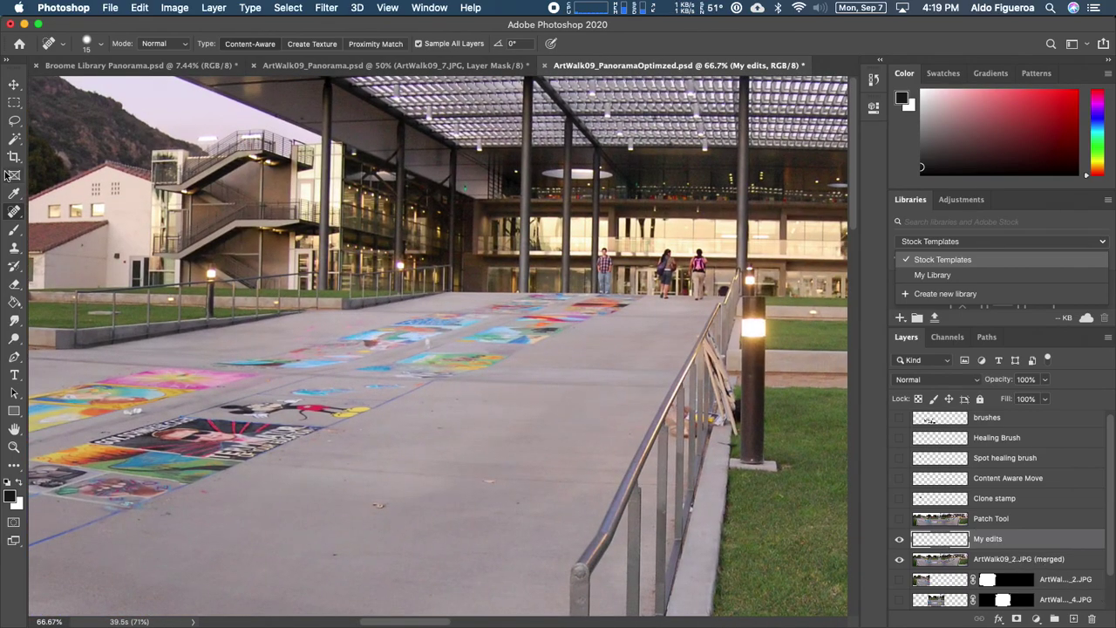
{"action": "left_click_drag", "start_coordinate": [245, 281], "coordinate": [762, 306]}
{"action": "left_click_drag", "start_coordinate": [247, 326], "coordinate": [760, 324]}
{"action": "left_click_drag", "start_coordinate": [283, 324], "coordinate": [764, 278]}
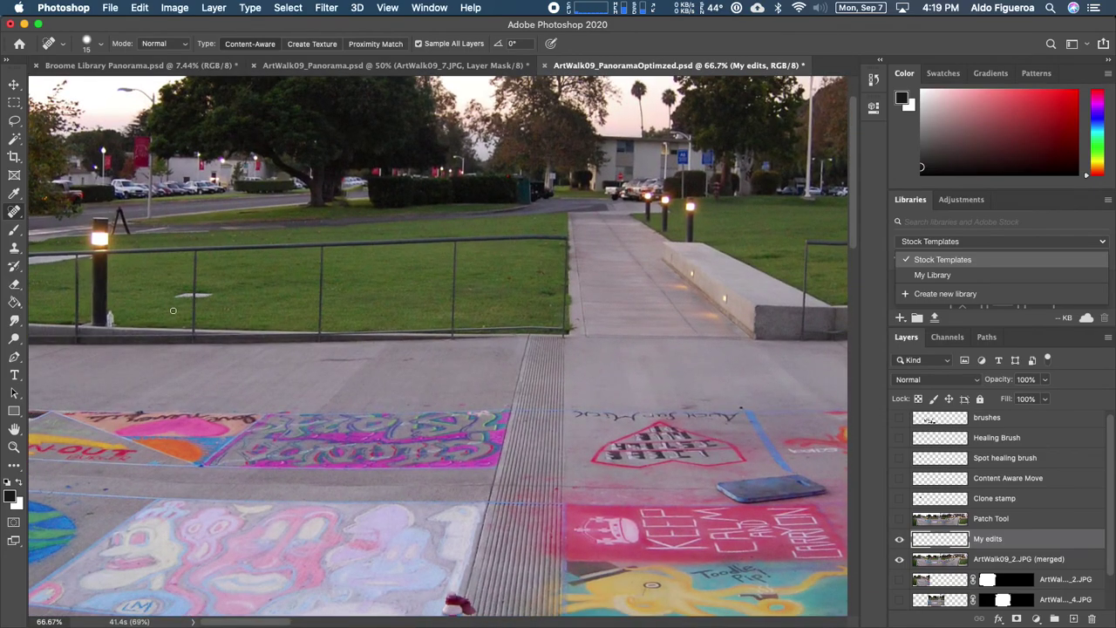
Step: Remove the flat white slab on the lawn behind the railing post with the Healing Brush, using nearby grass as the source
{"action": "left_click_drag", "start_coordinate": [14, 214], "coordinate": [66, 224]}
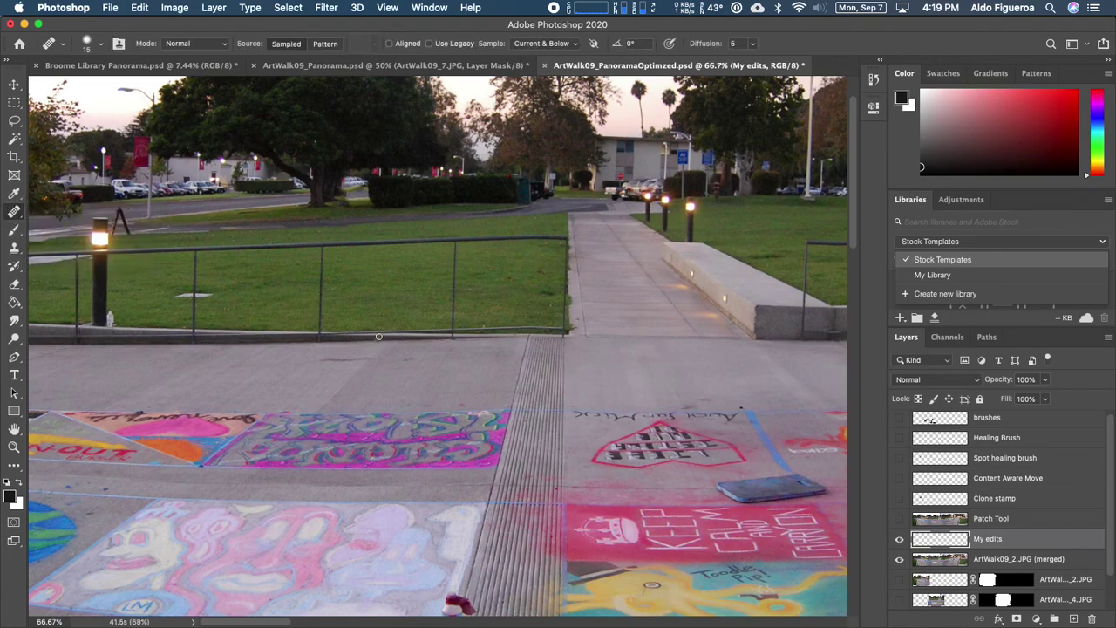
{"action": "key", "text": "super+plus"}
{"action": "key", "text": "super+plus"}
{"action": "left_click_drag", "start_coordinate": [332, 255], "coordinate": [591, 306]}
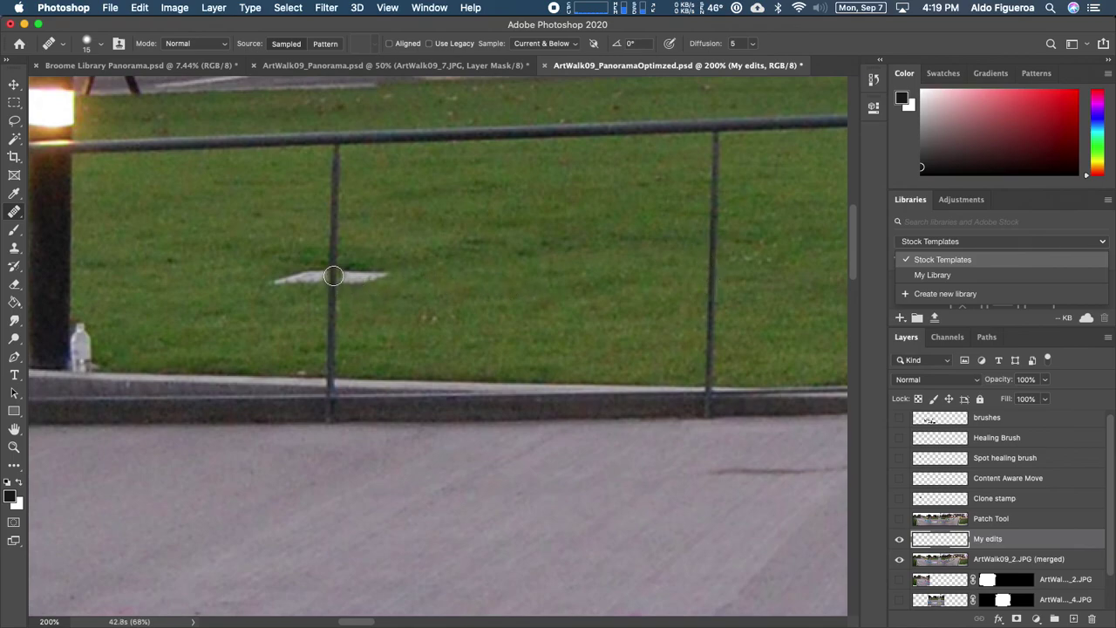
{"action": "mouse_move", "coordinate": [331, 277]}
{"action": "left_mouse_down"}
{"action": "mouse_move", "coordinate": [389, 275]}
{"action": "mouse_move", "coordinate": [269, 285]}
{"action": "mouse_move", "coordinate": [341, 281]}
{"action": "left_mouse_up"}
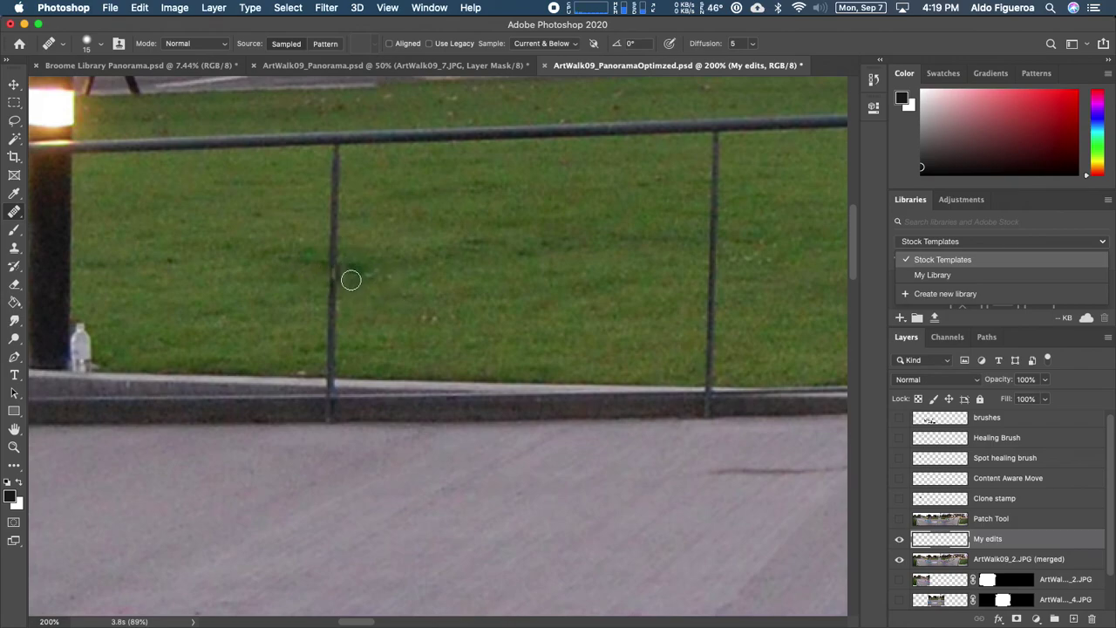
Step: Remove the plastic water bottle beside the lit lamp post by cloning the neighbouring grass and curb over it with the Clone Stamp
{"action": "left_click_drag", "start_coordinate": [287, 311], "coordinate": [476, 263]}
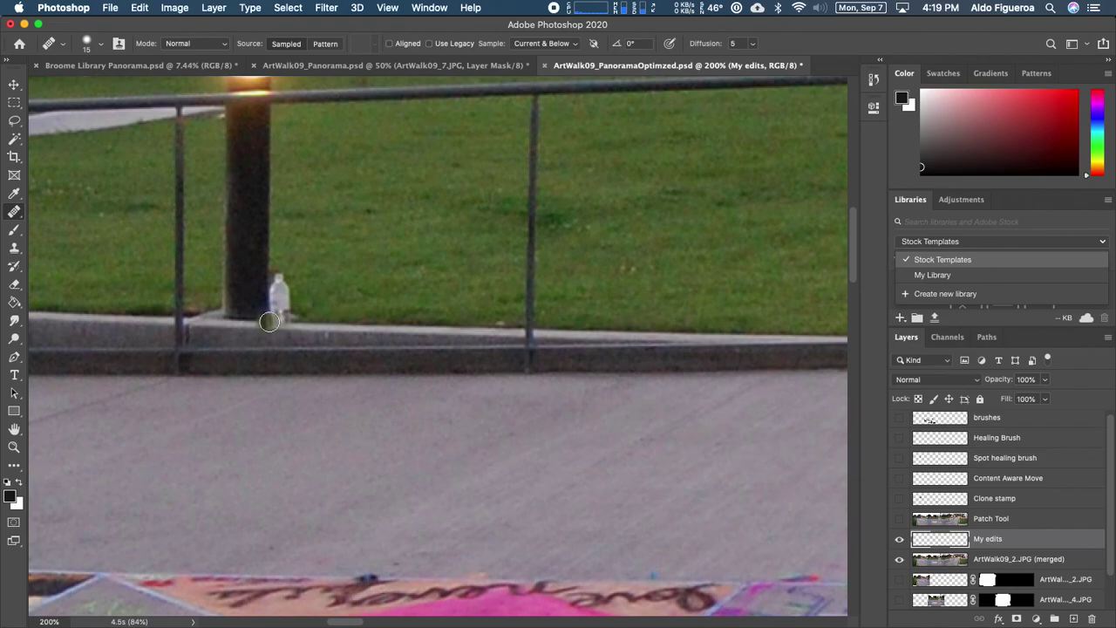
{"action": "left_click", "coordinate": [382, 304]}
{"action": "left_click", "coordinate": [15, 250]}
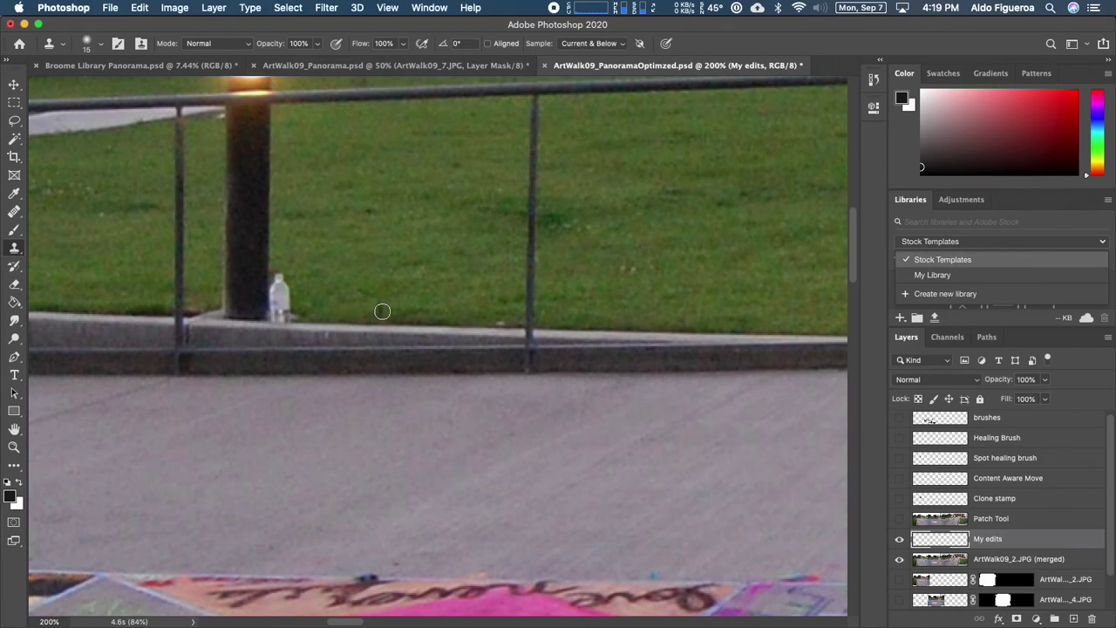
{"action": "left_click", "coordinate": [271, 181], "text": "alt"}
{"action": "mouse_move", "coordinate": [267, 274]}
{"action": "left_mouse_down"}
{"action": "mouse_move", "coordinate": [269, 312]}
{"action": "mouse_move", "coordinate": [290, 310]}
{"action": "mouse_move", "coordinate": [286, 278]}
{"action": "mouse_move", "coordinate": [278, 304]}
{"action": "mouse_move", "coordinate": [279, 277]}
{"action": "left_mouse_up"}
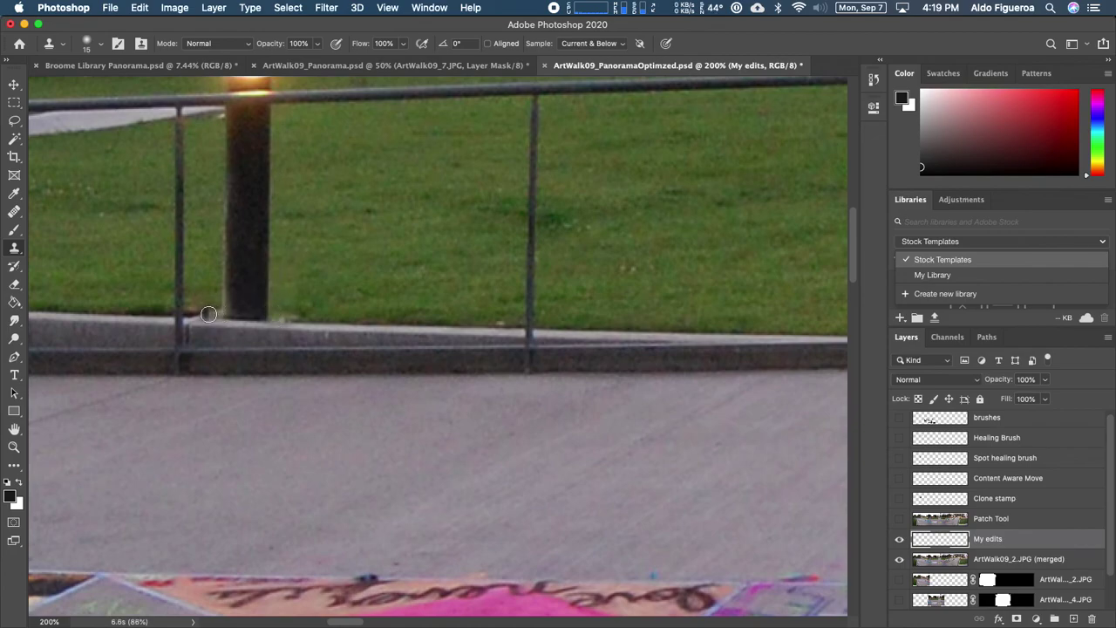
{"action": "left_click_drag", "start_coordinate": [218, 314], "coordinate": [251, 307]}
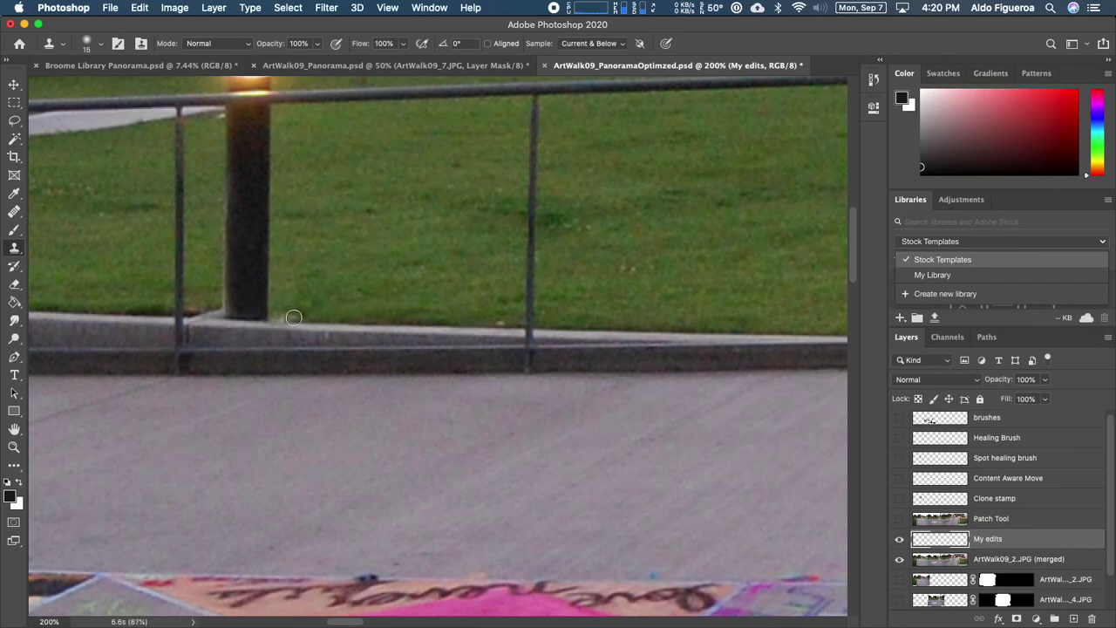
{"action": "mouse_move", "coordinate": [291, 319]}
{"action": "left_mouse_down"}
{"action": "mouse_move", "coordinate": [274, 316]}
{"action": "mouse_move", "coordinate": [282, 311]}
{"action": "left_mouse_up"}
Step: Clone grass and a clean curb edge over the concrete corner between the railing post and the base of the lamp post
{"action": "mouse_move", "coordinate": [391, 265]}
{"action": "left_mouse_down"}
{"action": "mouse_move", "coordinate": [548, 289]}
{"action": "mouse_move", "coordinate": [625, 426]}
{"action": "mouse_move", "coordinate": [633, 367]}
{"action": "mouse_move", "coordinate": [699, 332]}
{"action": "mouse_move", "coordinate": [745, 327]}
{"action": "left_mouse_up"}
{"action": "left_click_drag", "start_coordinate": [661, 375], "coordinate": [667, 352]}
{"action": "left_click", "coordinate": [585, 365]}
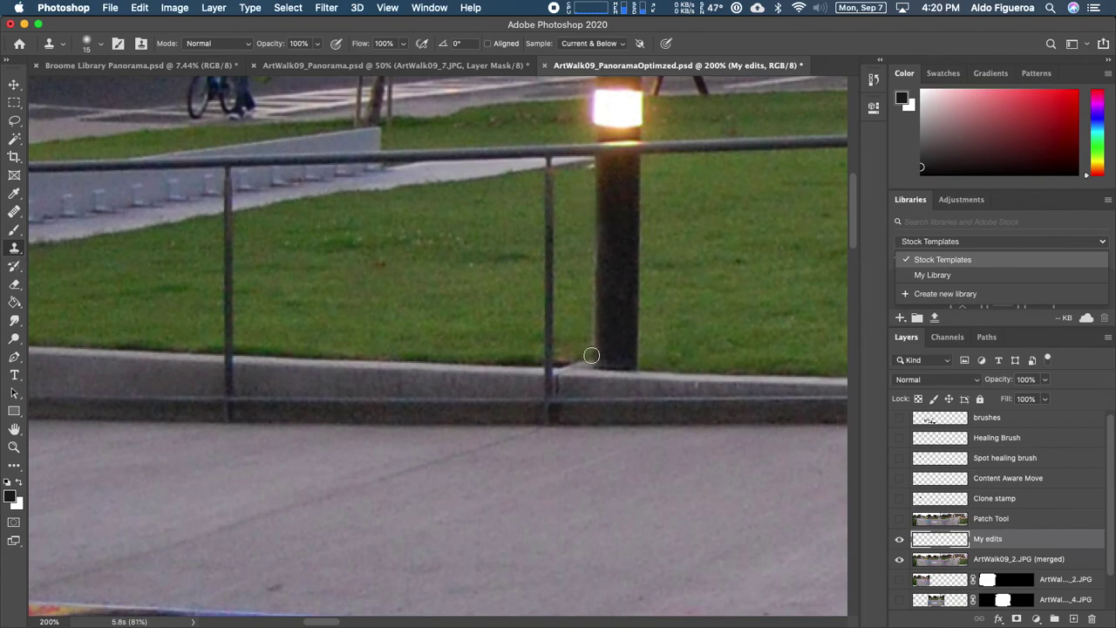
{"action": "mouse_move", "coordinate": [592, 355]}
{"action": "left_mouse_down"}
{"action": "mouse_move", "coordinate": [576, 361]}
{"action": "mouse_move", "coordinate": [561, 340]}
{"action": "left_mouse_up"}
{"action": "left_click", "coordinate": [378, 360], "text": "alt"}
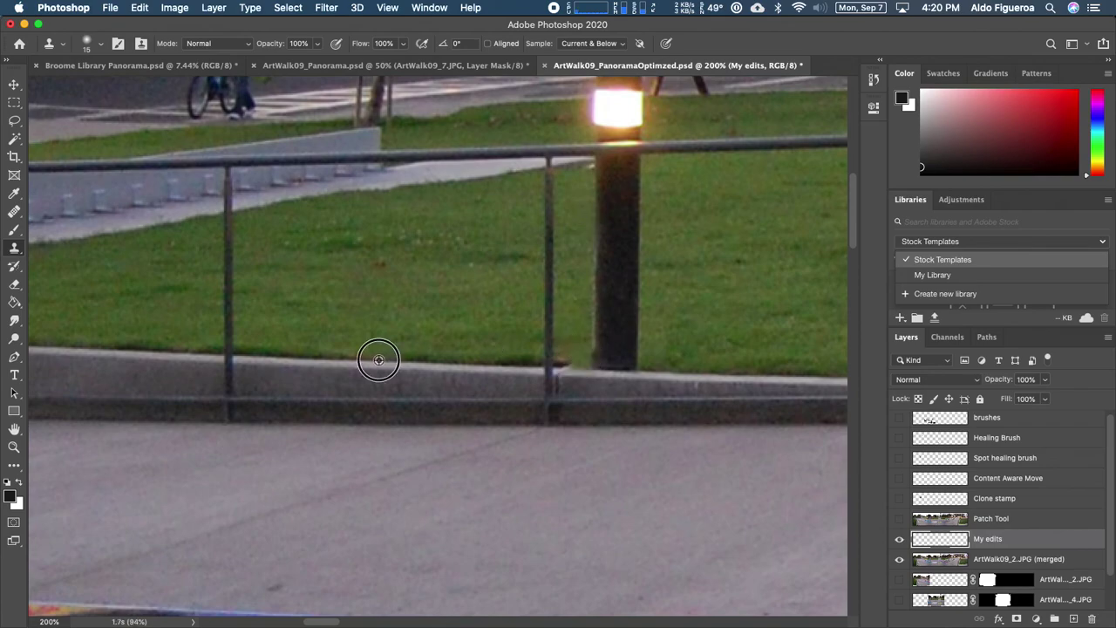
{"action": "left_click_drag", "start_coordinate": [572, 367], "coordinate": [586, 369]}
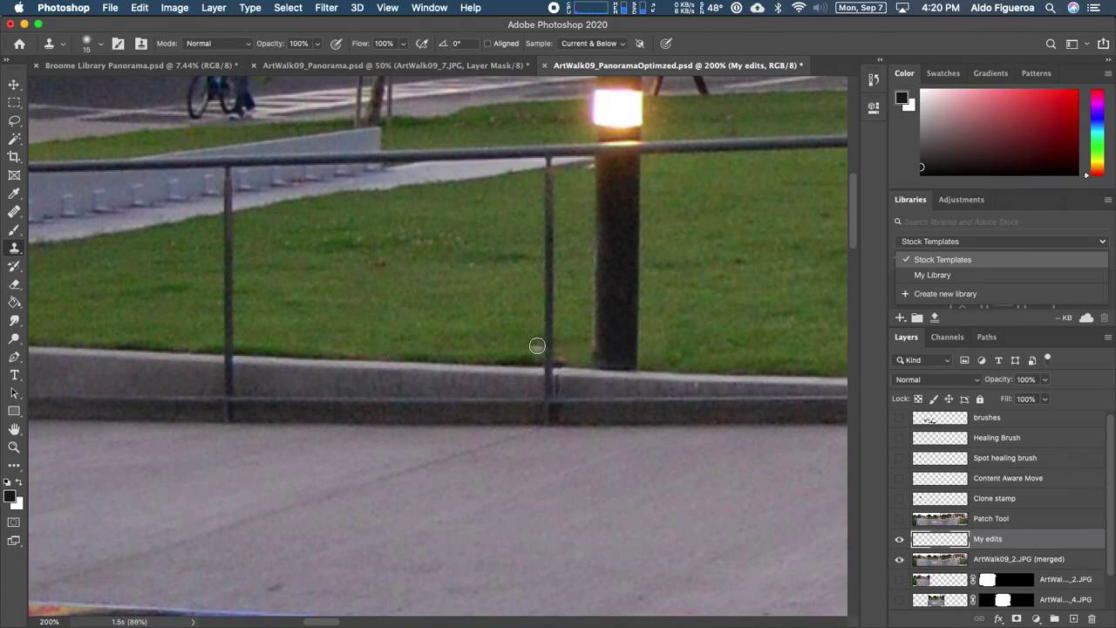
Step: Heal the dark patch on the lawn behind the railing, beyond the low concrete wall, with the Spot Healing Brush
{"action": "left_click_drag", "start_coordinate": [777, 305], "coordinate": [513, 344]}
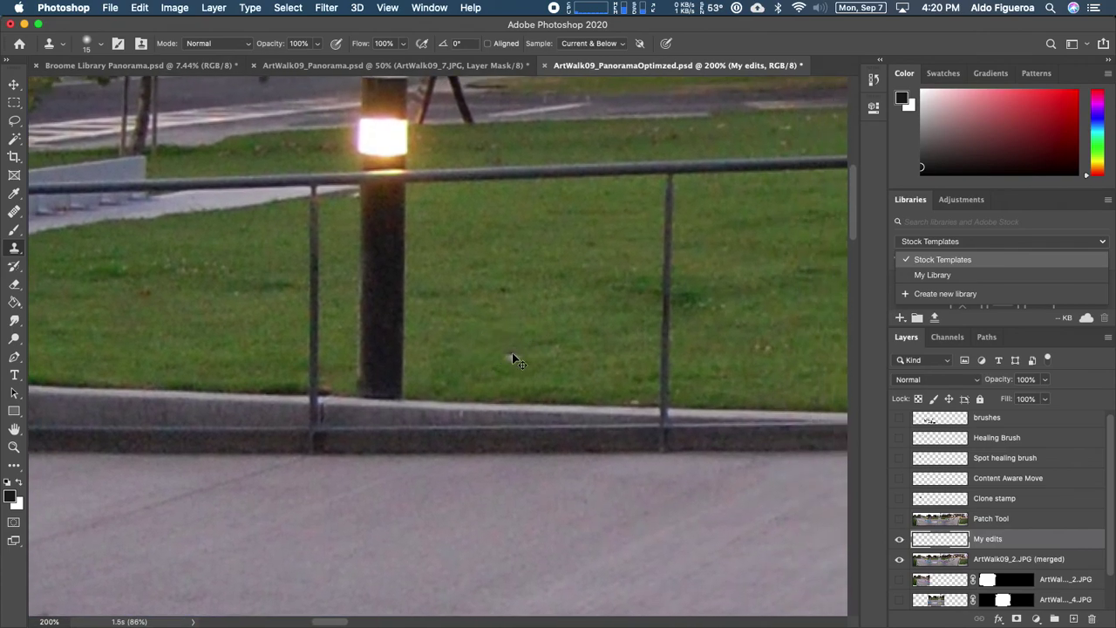
{"action": "key", "text": "super+minus"}
{"action": "left_click_drag", "start_coordinate": [601, 321], "coordinate": [582, 341]}
{"action": "left_click_drag", "start_coordinate": [650, 336], "coordinate": [384, 312]}
{"action": "left_click_drag", "start_coordinate": [708, 314], "coordinate": [426, 320]}
{"action": "mouse_move", "coordinate": [665, 351]}
{"action": "left_mouse_down"}
{"action": "mouse_move", "coordinate": [340, 361]}
{"action": "mouse_move", "coordinate": [573, 361]}
{"action": "mouse_move", "coordinate": [507, 389]}
{"action": "mouse_move", "coordinate": [612, 371]}
{"action": "left_mouse_up"}
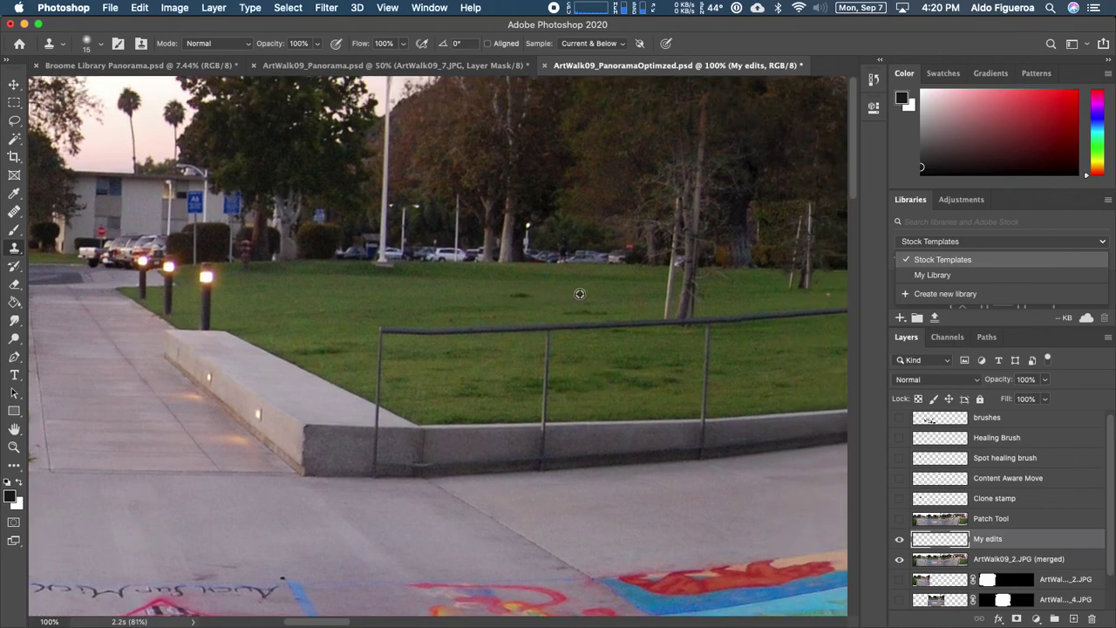
{"action": "left_click", "coordinate": [15, 200]}
{"action": "mouse_move", "coordinate": [14, 213]}
{"action": "left_mouse_down"}
{"action": "mouse_move", "coordinate": [85, 224]}
{"action": "mouse_move", "coordinate": [91, 213]}
{"action": "left_mouse_up"}
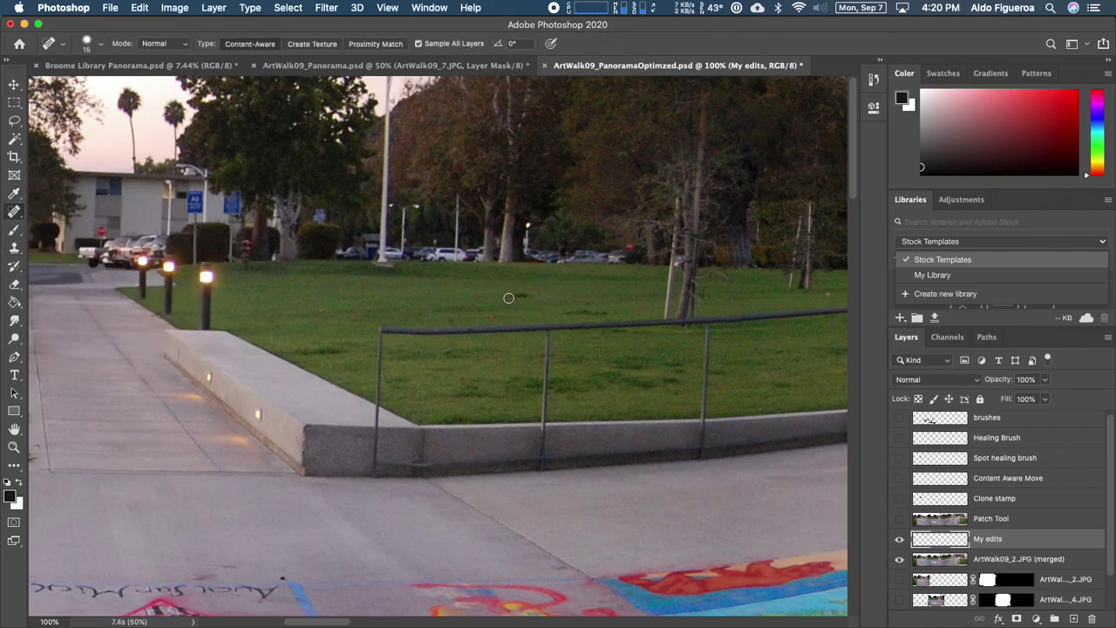
{"action": "left_click_drag", "start_coordinate": [641, 351], "coordinate": [391, 324]}
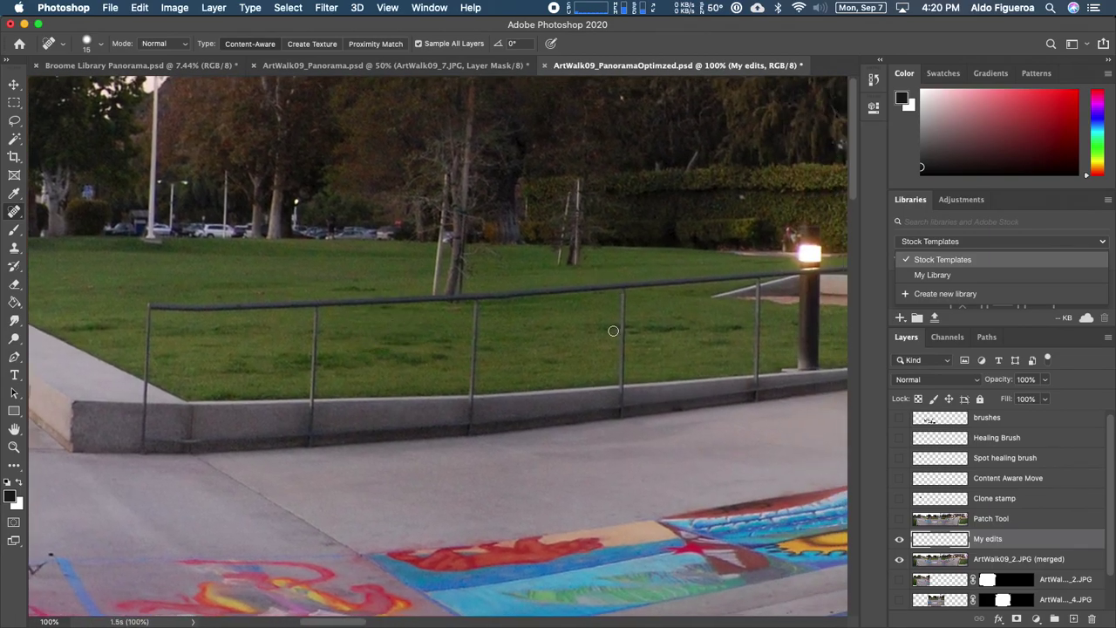
Step: Heal the small black speck on the pavement at the end of the blue line beside the red chalk shape
{"action": "scroll", "coordinate": [482, 334], "scroll_direction": "left", "scroll_amount": 10}
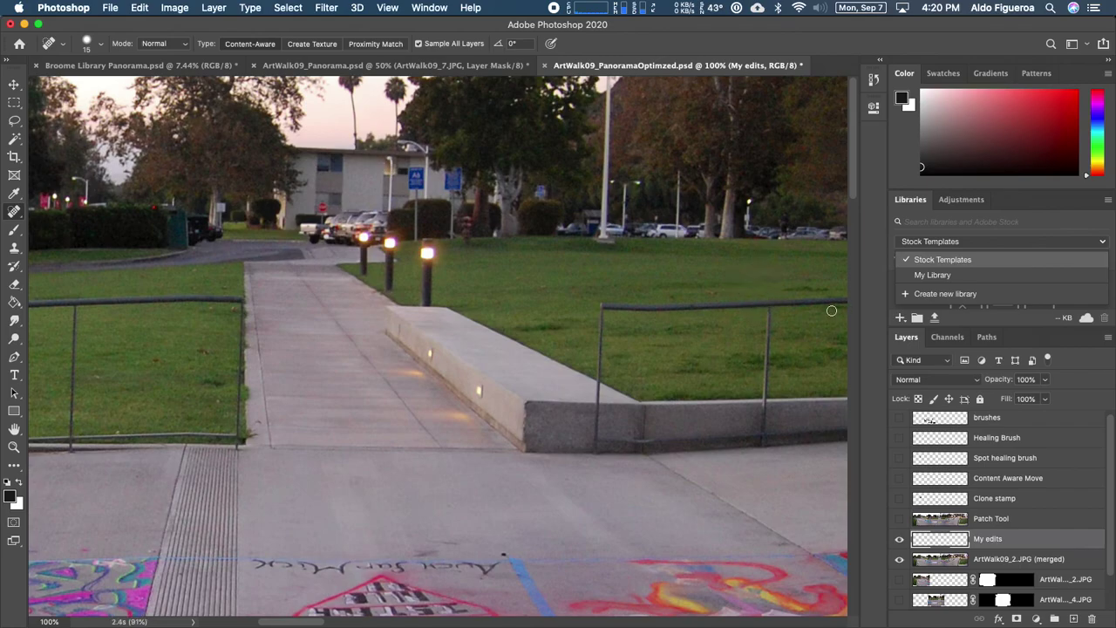
{"action": "scroll", "coordinate": [789, 337], "scroll_direction": "down", "scroll_amount": 10}
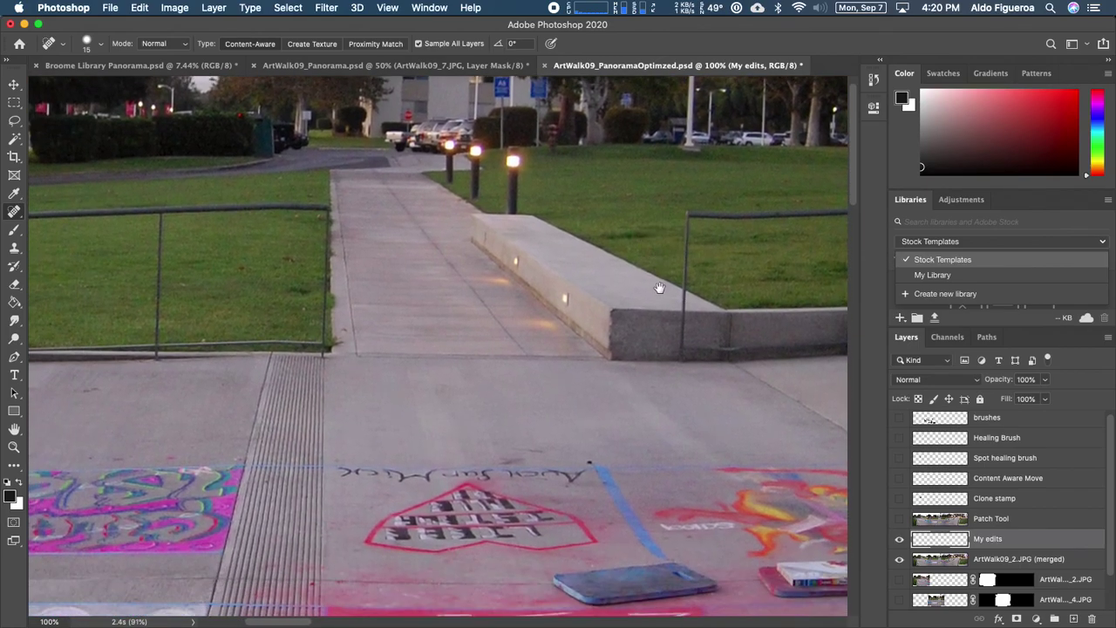
{"action": "scroll", "coordinate": [667, 279], "scroll_direction": "down", "scroll_amount": 2}
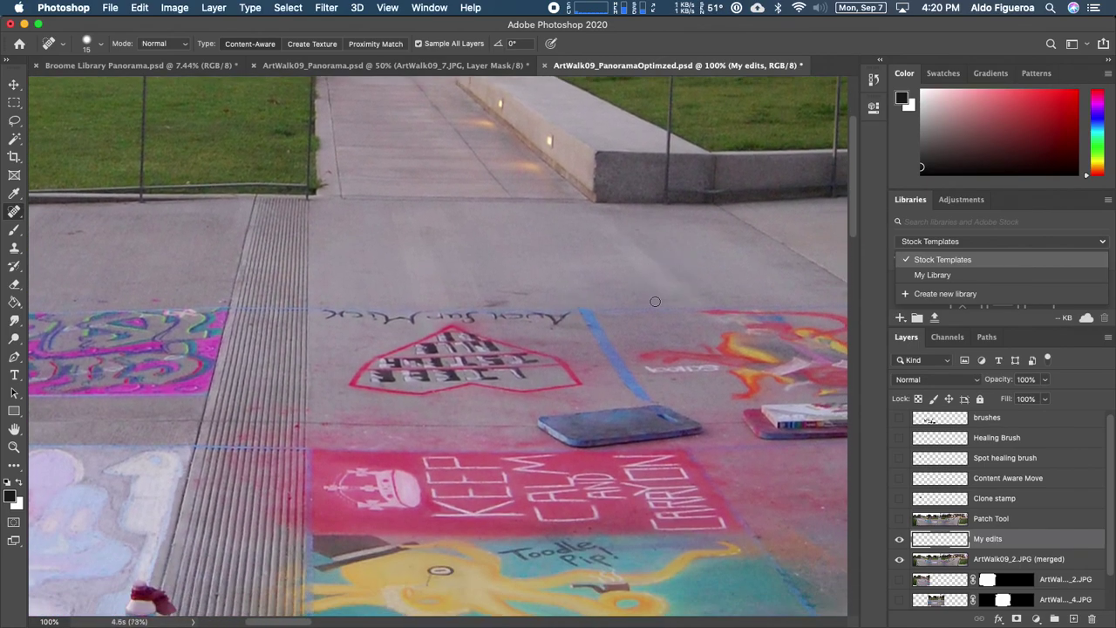
Step: Heal the fallen leaf on the open pavement in front of the Terminator and Mickey Mouse murals
{"action": "scroll", "coordinate": [581, 282], "scroll_direction": "right", "scroll_amount": 15}
{"action": "scroll", "coordinate": [699, 290], "scroll_direction": "right", "scroll_amount": 15}
{"action": "scroll", "coordinate": [699, 291], "scroll_direction": "up", "scroll_amount": 8}
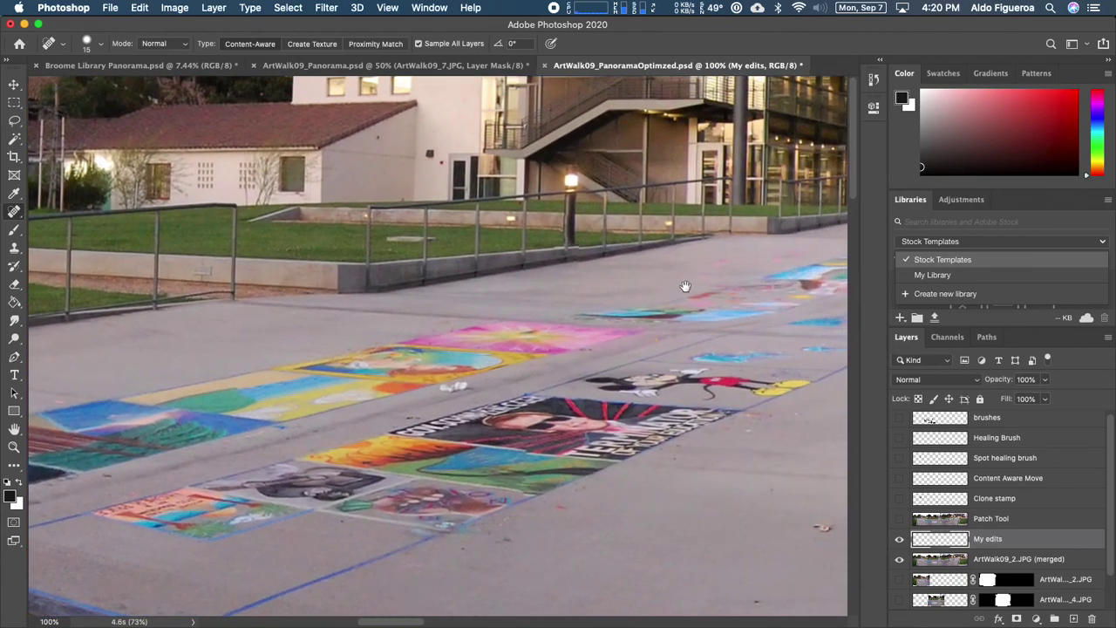
{"action": "scroll", "coordinate": [686, 286], "scroll_direction": "down", "scroll_amount": 6}
{"action": "scroll", "coordinate": [686, 286], "scroll_direction": "right", "scroll_amount": 7}
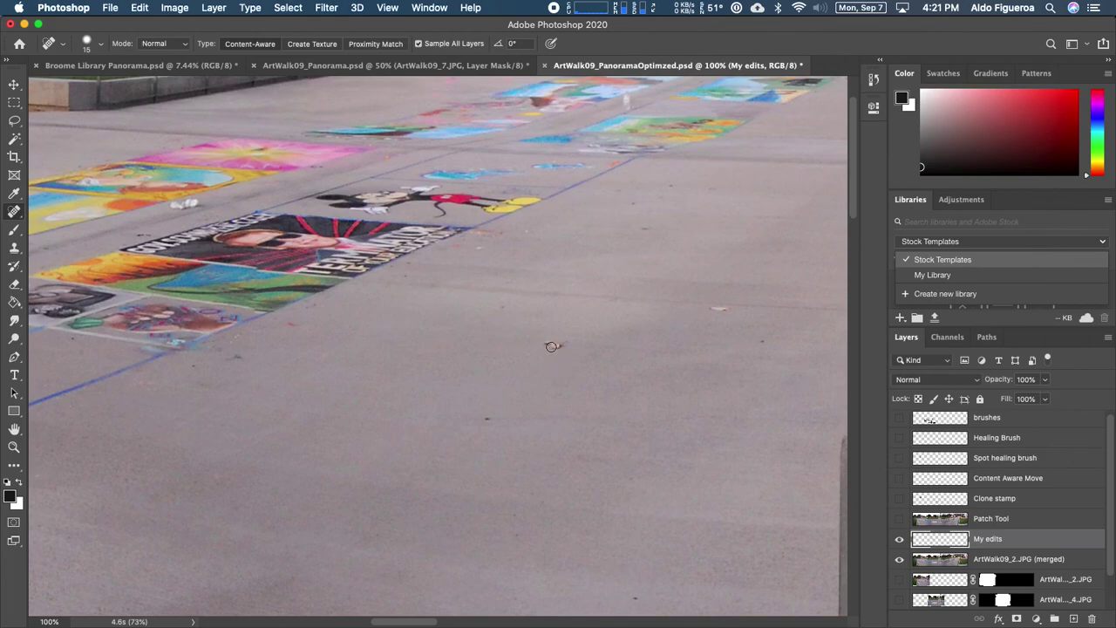
{"action": "scroll", "coordinate": [616, 304], "scroll_direction": "down", "scroll_amount": 6}
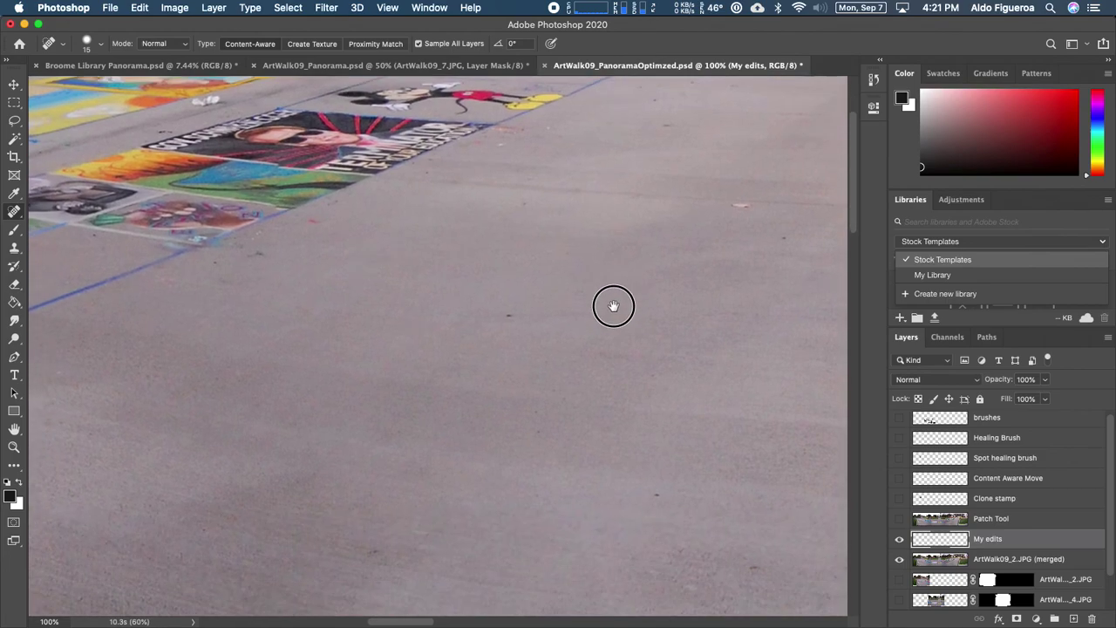
Step: Shift the misaligned end of the pavement seam at the image's lower edge into line using Content-Aware Move, and clear the selection
{"action": "scroll", "coordinate": [508, 316], "scroll_direction": "down", "scroll_amount": 10}
{"action": "scroll", "coordinate": [508, 316], "scroll_direction": "right", "scroll_amount": 8}
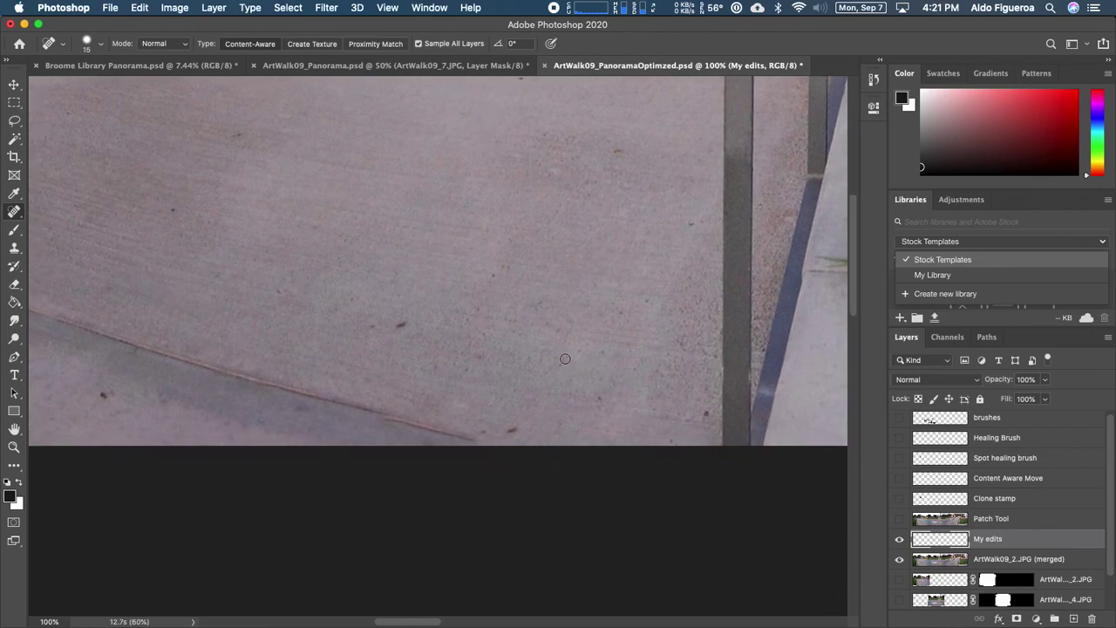
{"action": "left_click_drag", "start_coordinate": [397, 420], "coordinate": [487, 394]}
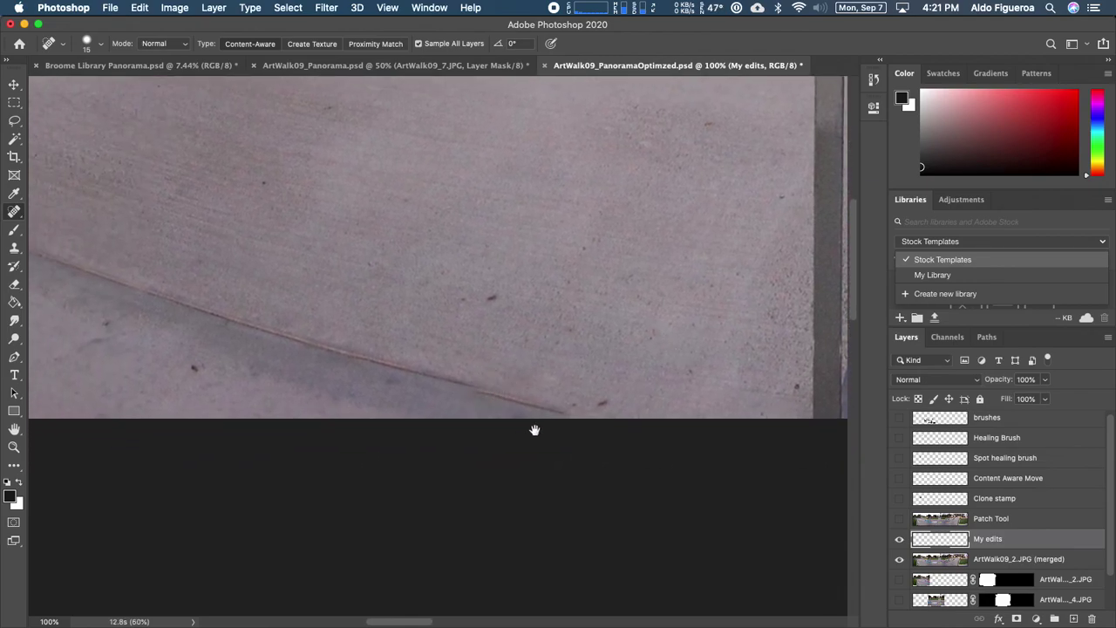
{"action": "key", "text": "super+plus"}
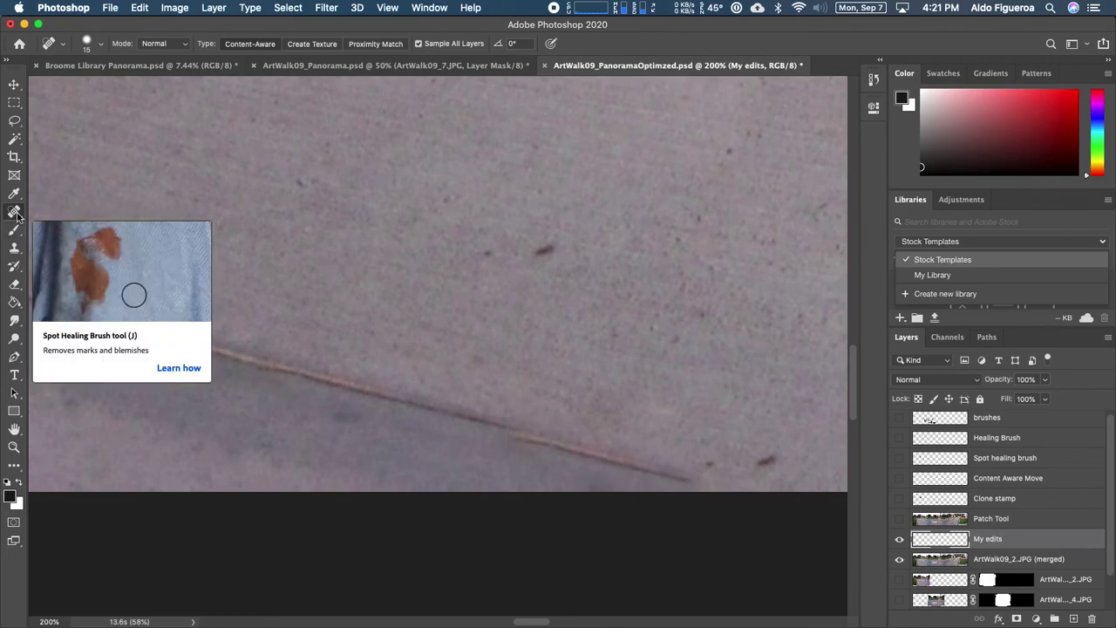
{"action": "mouse_move", "coordinate": [17, 218]}
{"action": "left_mouse_down"}
{"action": "mouse_move", "coordinate": [50, 216]}
{"action": "mouse_move", "coordinate": [75, 251]}
{"action": "left_mouse_up"}
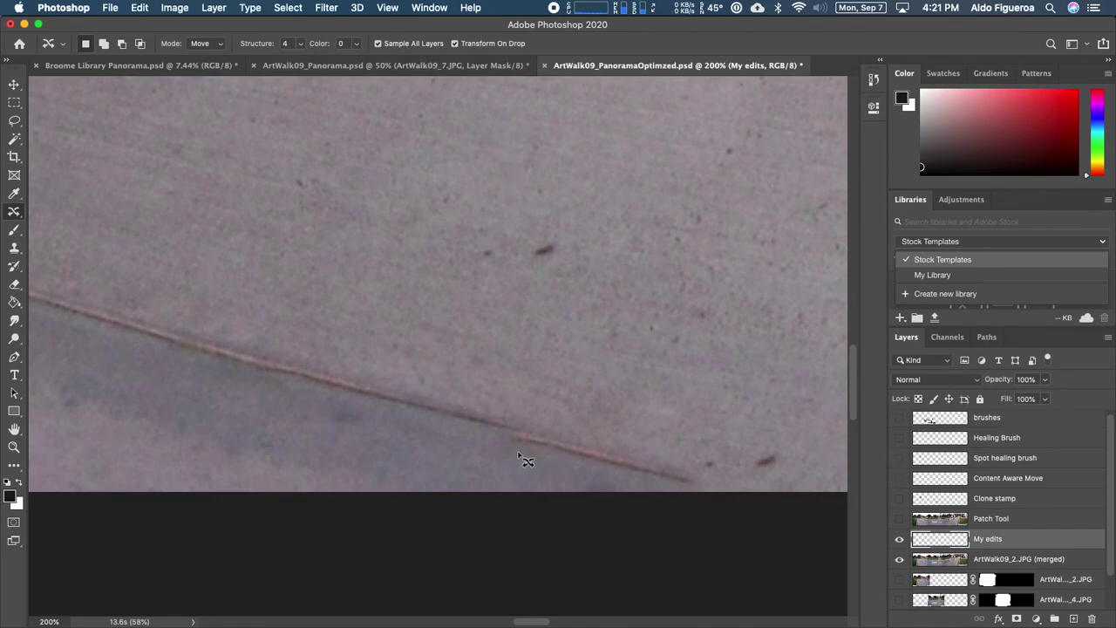
{"action": "mouse_move", "coordinate": [504, 451]}
{"action": "left_mouse_down"}
{"action": "mouse_move", "coordinate": [622, 477]}
{"action": "mouse_move", "coordinate": [699, 476]}
{"action": "mouse_move", "coordinate": [524, 430]}
{"action": "mouse_move", "coordinate": [506, 452]}
{"action": "mouse_move", "coordinate": [559, 443]}
{"action": "left_mouse_up"}
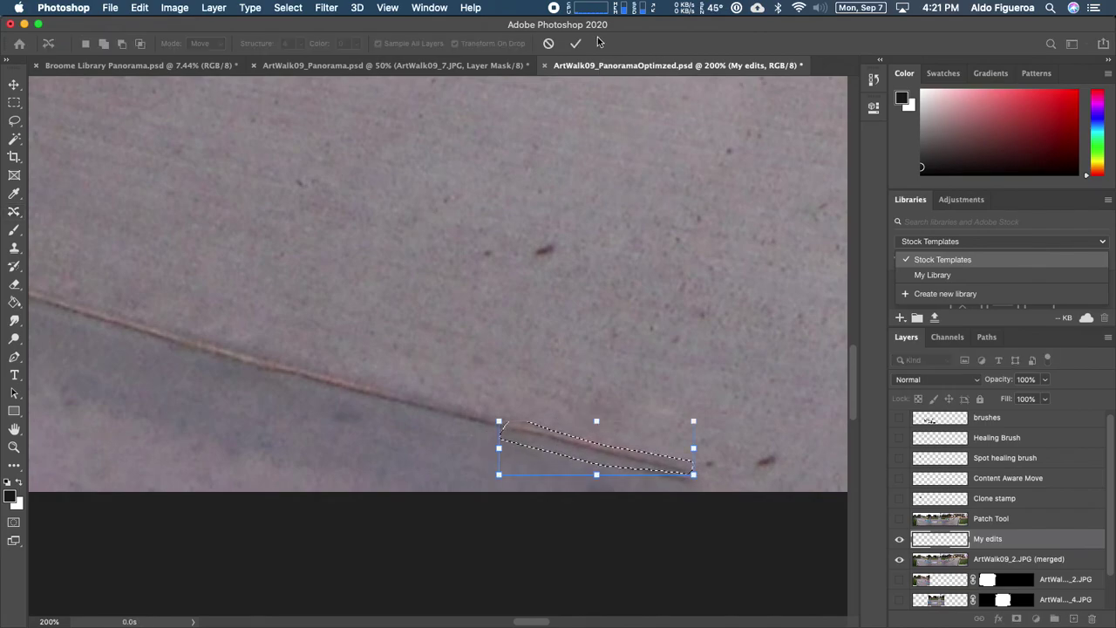
{"action": "left_click", "coordinate": [576, 43]}
{"action": "key", "text": "super+d"}
{"action": "left_click_drag", "start_coordinate": [691, 443], "coordinate": [610, 378]}
{"action": "left_click_drag", "start_coordinate": [500, 365], "coordinate": [630, 390]}
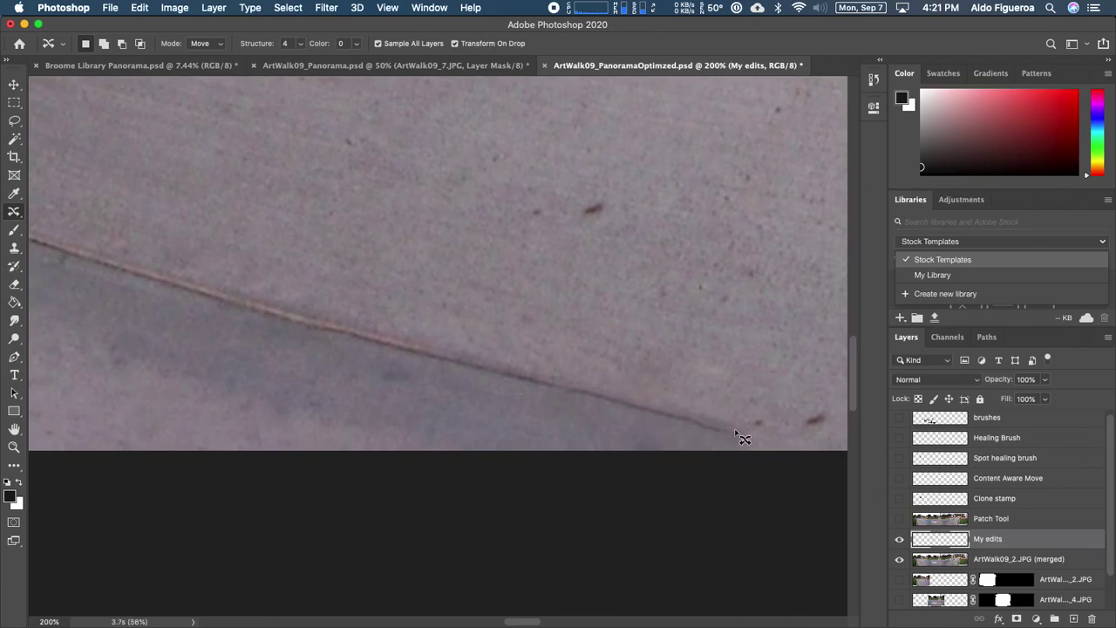
{"action": "left_click_drag", "start_coordinate": [703, 379], "coordinate": [616, 317]}
{"action": "mouse_move", "coordinate": [397, 351]}
{"action": "left_mouse_down"}
{"action": "mouse_move", "coordinate": [510, 376]}
{"action": "mouse_move", "coordinate": [538, 331]}
{"action": "mouse_move", "coordinate": [424, 305]}
{"action": "mouse_move", "coordinate": [398, 319]}
{"action": "mouse_move", "coordinate": [407, 353]}
{"action": "left_mouse_up"}
{"action": "mouse_move", "coordinate": [482, 347]}
{"action": "left_mouse_down"}
{"action": "mouse_move", "coordinate": [690, 407]}
{"action": "mouse_move", "coordinate": [671, 397]}
{"action": "left_mouse_up"}
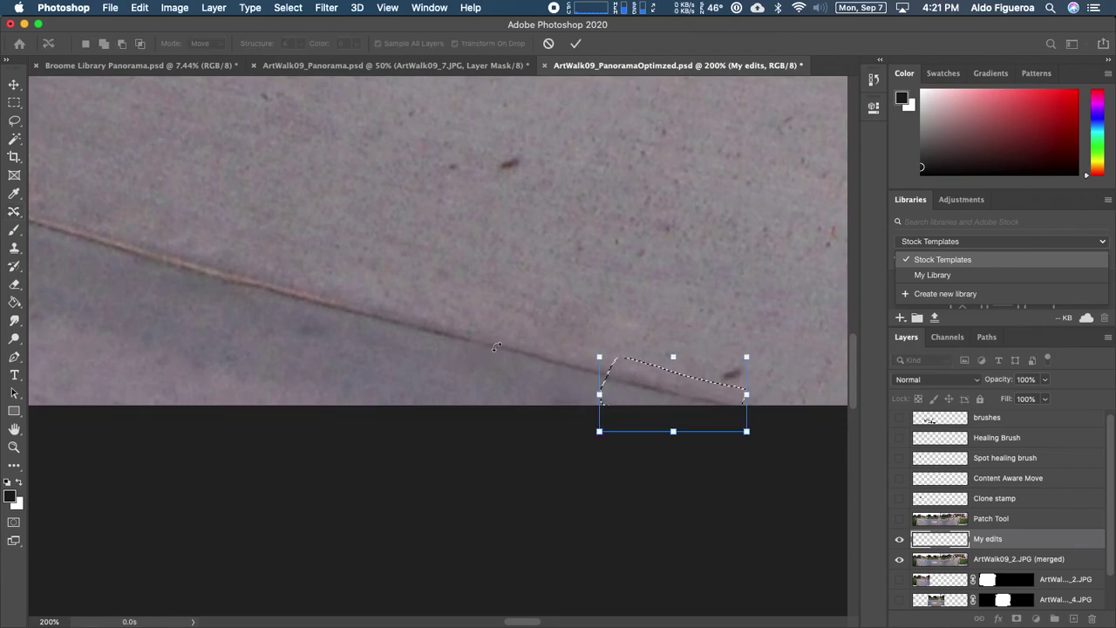
{"action": "key", "text": "Escape"}
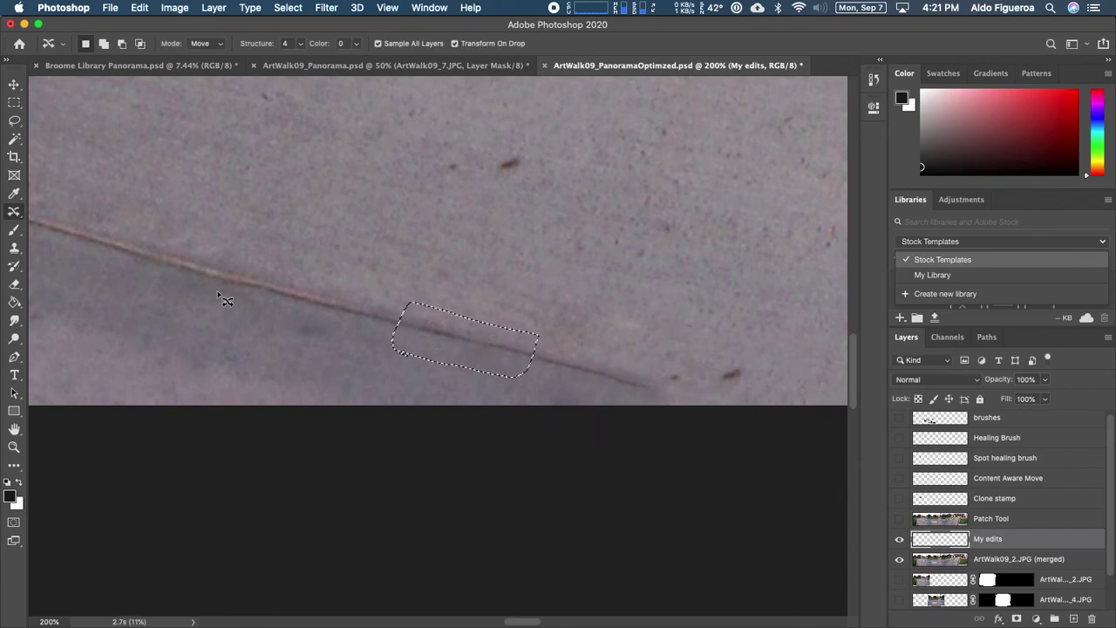
Step: Switch to the Patch tool and delete the ArtWalk09_2.JPG (merged) layer
{"action": "left_click", "coordinate": [14, 212]}
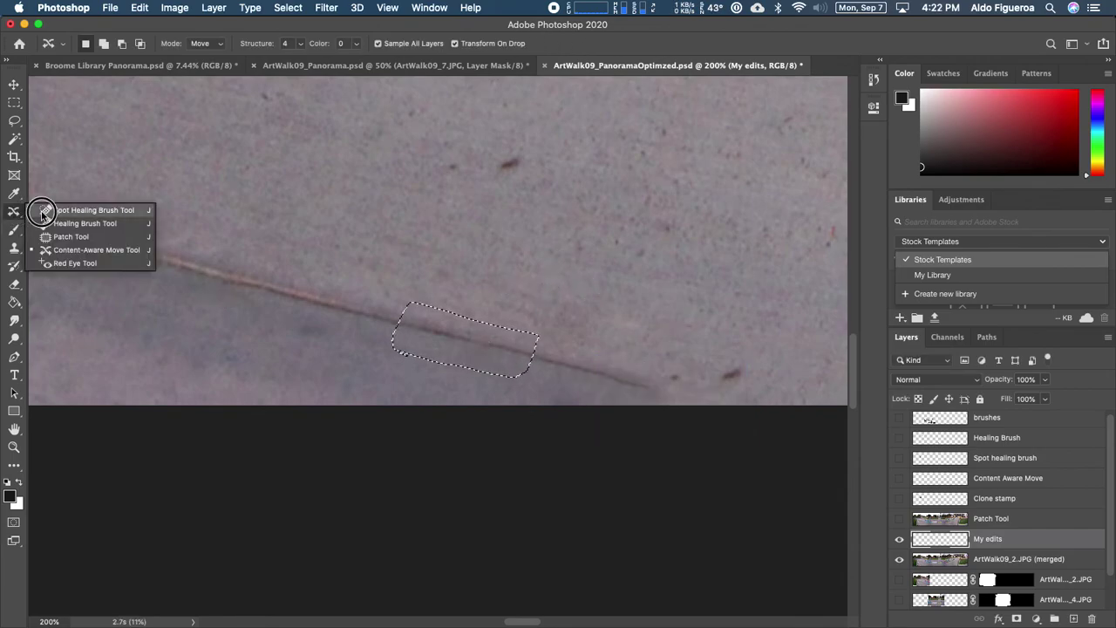
{"action": "left_click", "coordinate": [68, 237]}
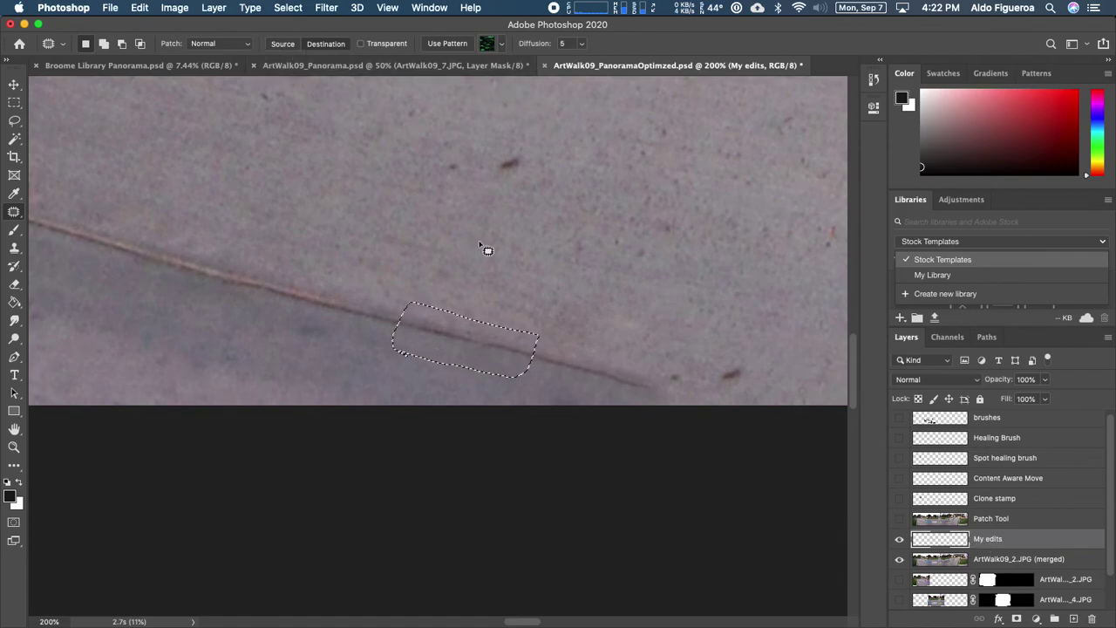
{"action": "left_click_drag", "start_coordinate": [1111, 538], "coordinate": [1114, 598]}
{"action": "mouse_move", "coordinate": [1005, 524]}
{"action": "left_mouse_down"}
{"action": "mouse_move", "coordinate": [1017, 521]}
{"action": "mouse_move", "coordinate": [1072, 576]}
{"action": "mouse_move", "coordinate": [1092, 618]}
{"action": "left_mouse_up"}
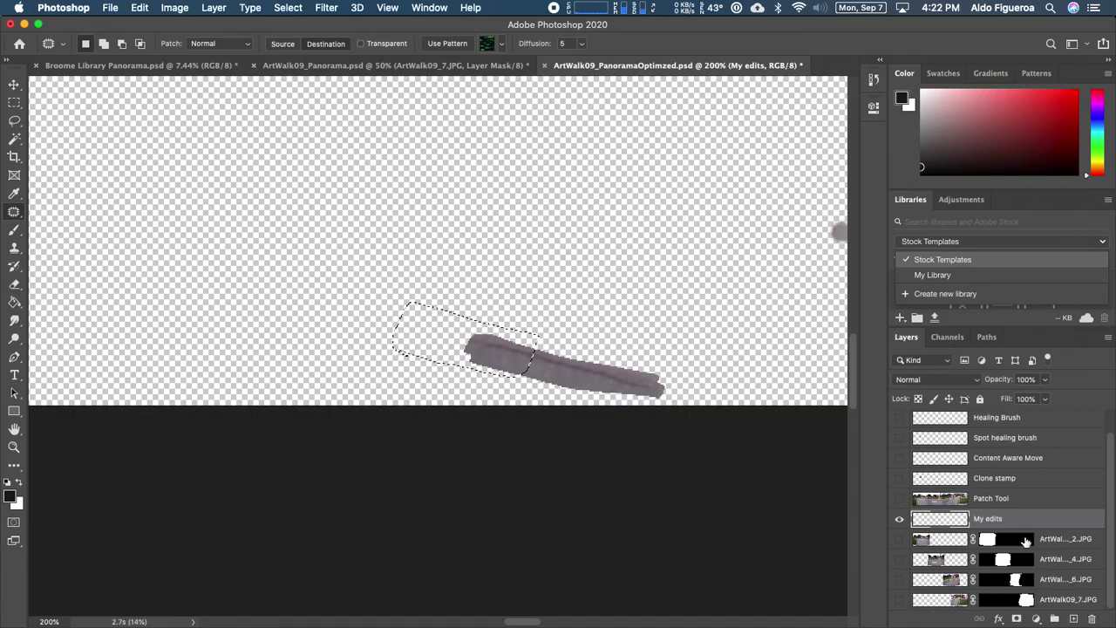
Step: Undo the deletion of the ArtWalk09_2.JPG (merged) layer and duplicate it under the name "My edits too"
{"action": "key", "text": "super+z"}
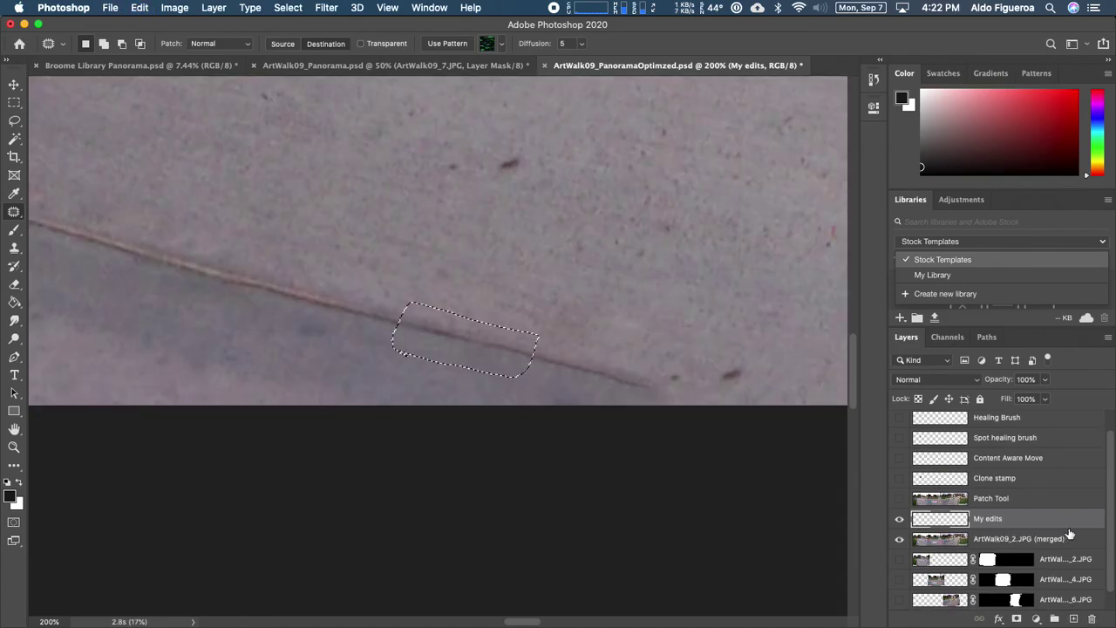
{"action": "left_click_drag", "start_coordinate": [1026, 542], "coordinate": [1074, 618]}
{"action": "double_click", "coordinate": [1053, 541]}
{"action": "type", "text": "My edits too"}
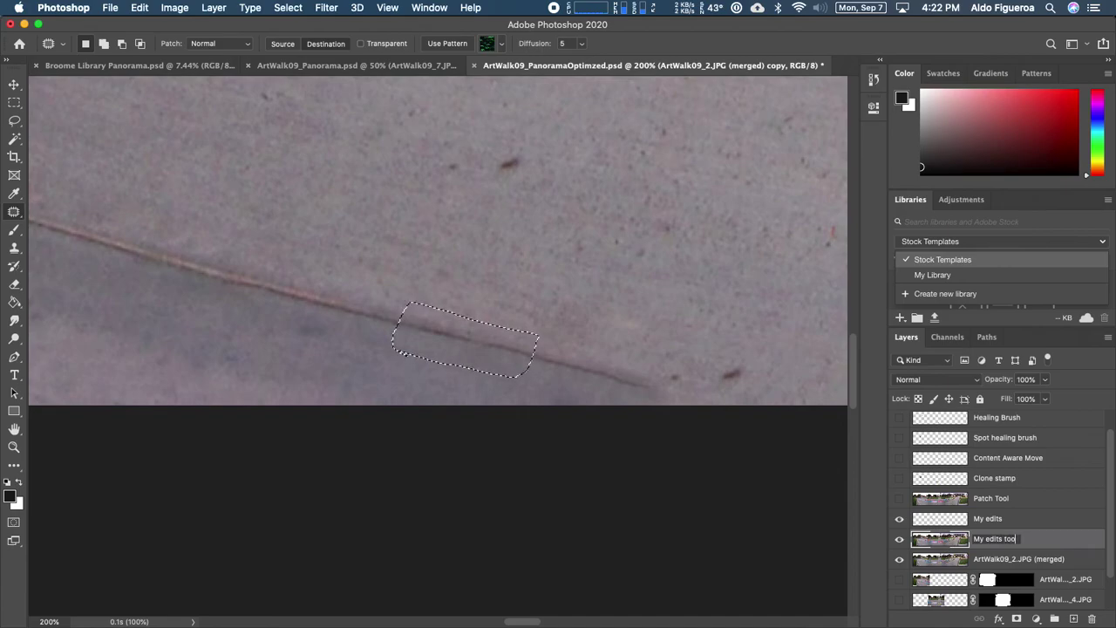
{"action": "key", "text": "Return"}
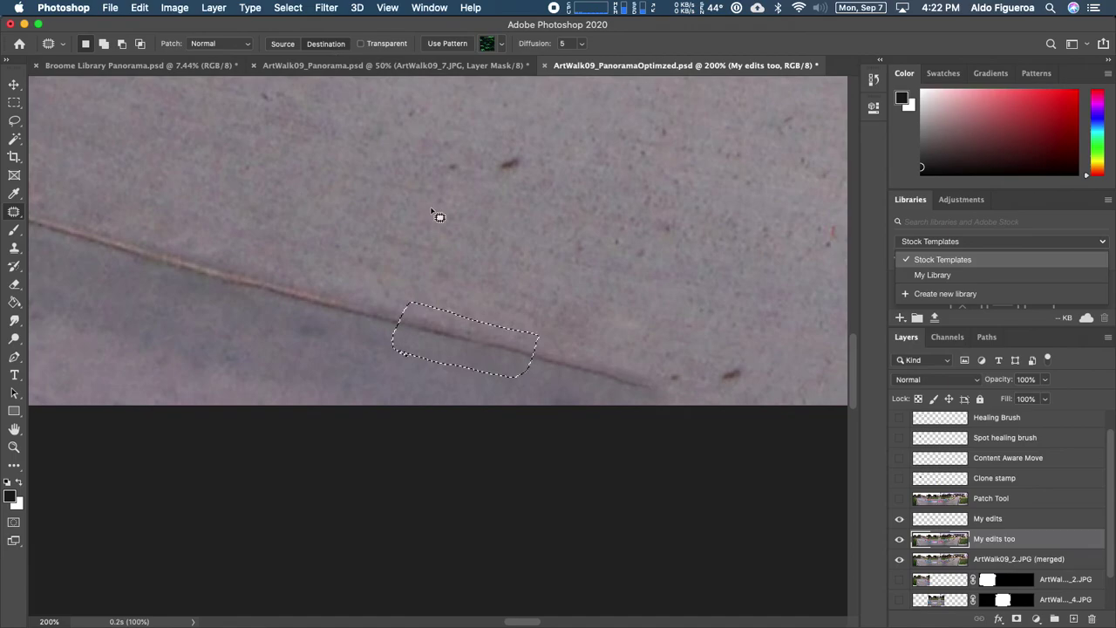
Step: Patch the pavement seam's end at the image's lower edge on My edits too, and erase the overlapping retouch on the My edits layer
{"action": "left_click_drag", "start_coordinate": [480, 349], "coordinate": [693, 403]}
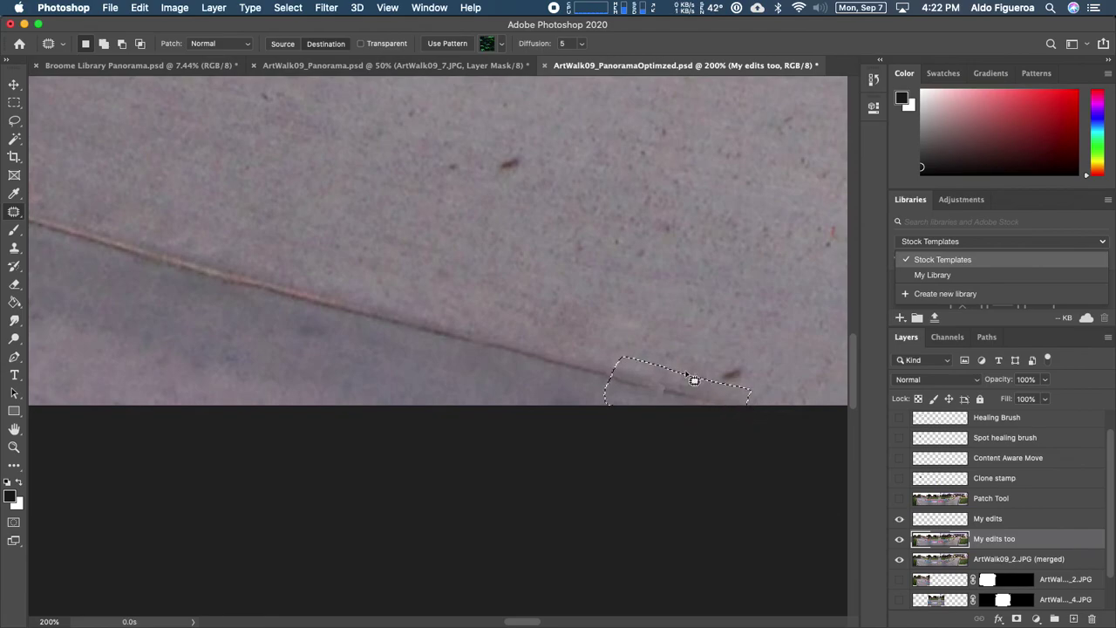
{"action": "left_click", "coordinate": [1005, 523]}
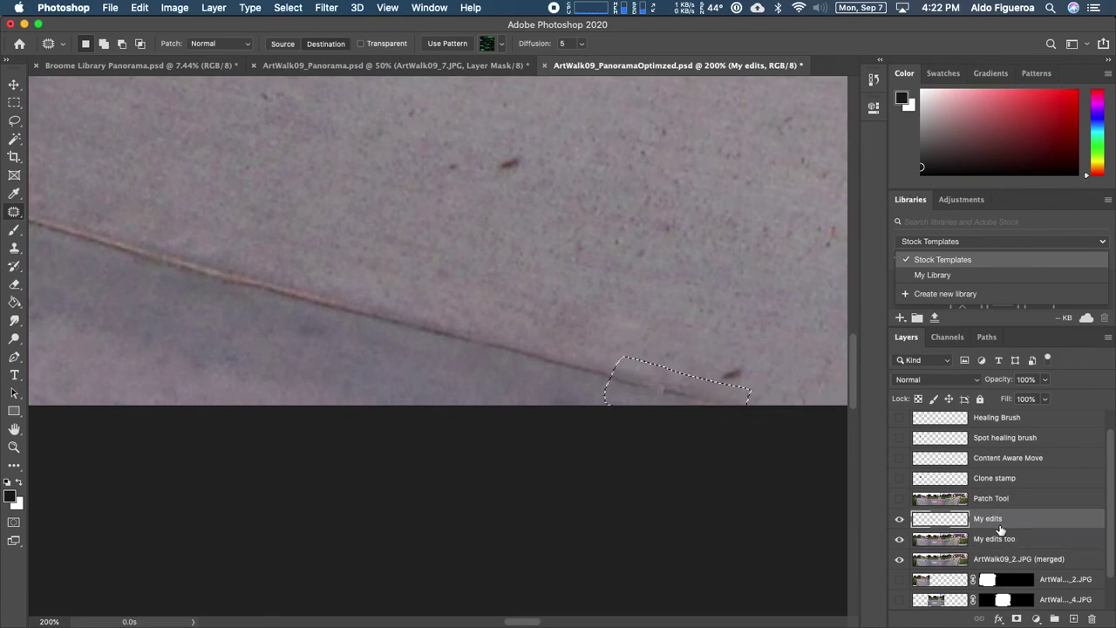
{"action": "key", "text": "super+d"}
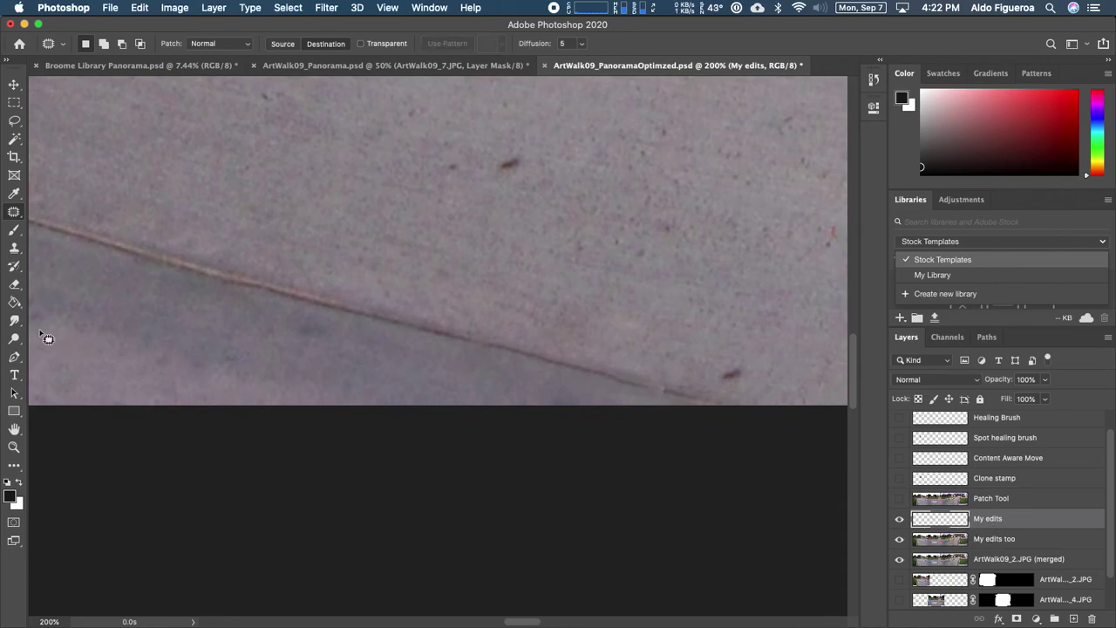
{"action": "left_click", "coordinate": [14, 285]}
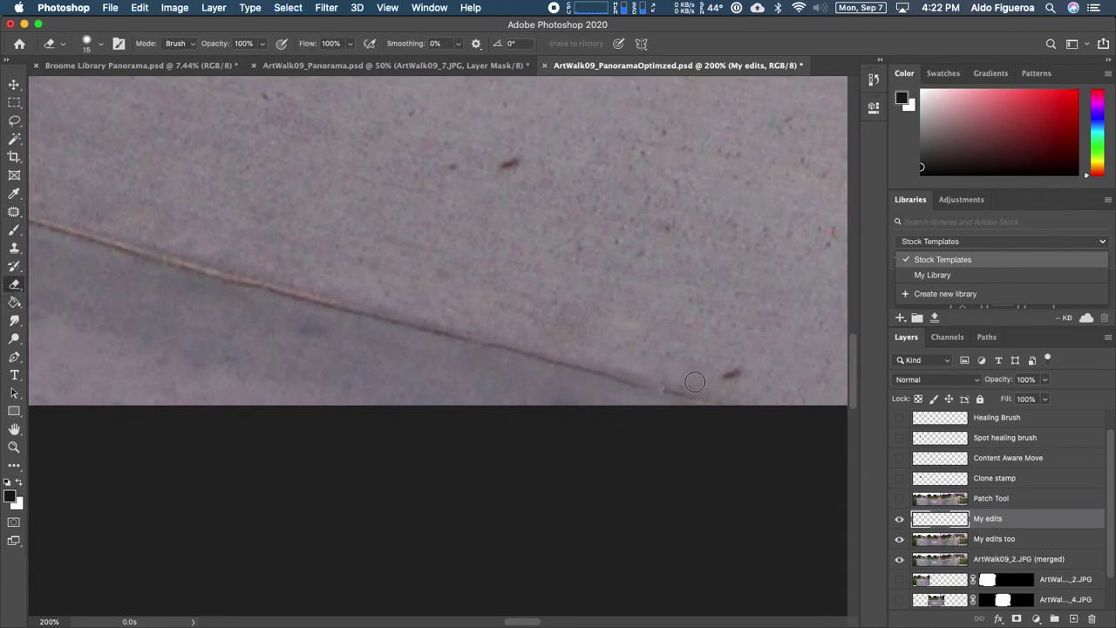
{"action": "mouse_move", "coordinate": [691, 395]}
{"action": "left_mouse_down"}
{"action": "mouse_move", "coordinate": [667, 368]}
{"action": "mouse_move", "coordinate": [686, 399]}
{"action": "left_mouse_up"}
{"action": "mouse_move", "coordinate": [677, 352]}
{"action": "left_mouse_down"}
{"action": "mouse_move", "coordinate": [628, 327]}
{"action": "mouse_move", "coordinate": [637, 347]}
{"action": "mouse_move", "coordinate": [715, 361]}
{"action": "left_mouse_up"}
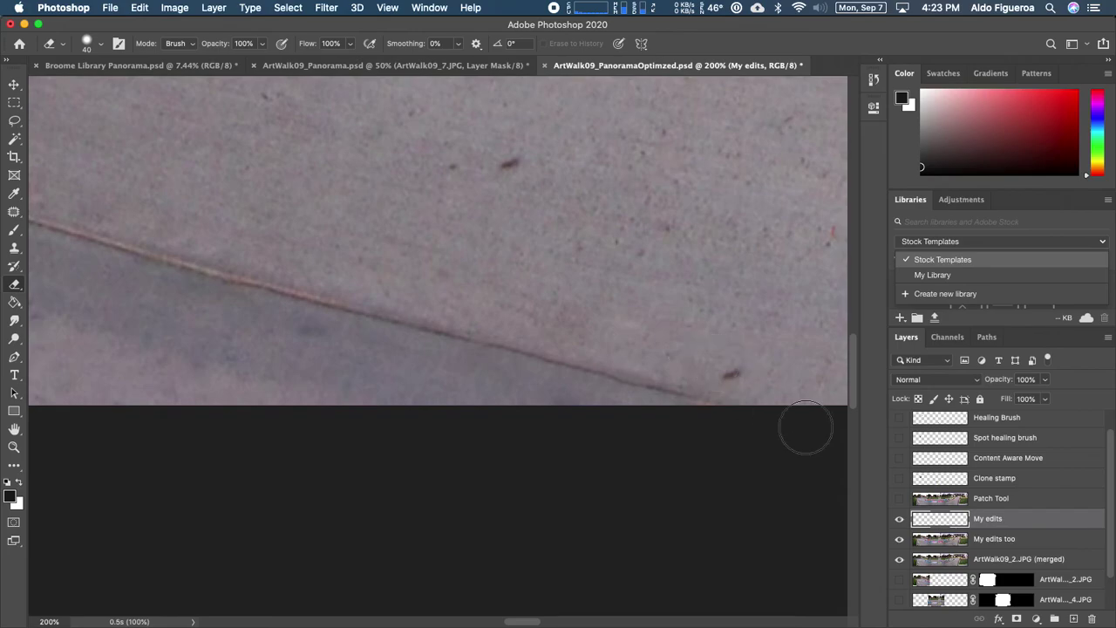
Step: Compare the seam retouch by toggling the My edits and My edits too layers, leaving both visible and the ArtWalk09_2.JPG (merged) layer hidden
{"action": "left_click", "coordinate": [899, 539]}
{"action": "left_click", "coordinate": [899, 538]}
{"action": "left_click", "coordinate": [898, 524]}
{"action": "left_click", "coordinate": [898, 523]}
{"action": "left_click", "coordinate": [899, 520]}
{"action": "left_click", "coordinate": [900, 540]}
{"action": "left_click", "coordinate": [900, 540]}
{"action": "left_click", "coordinate": [899, 541]}
{"action": "left_click", "coordinate": [900, 541]}
{"action": "left_click", "coordinate": [900, 541]}
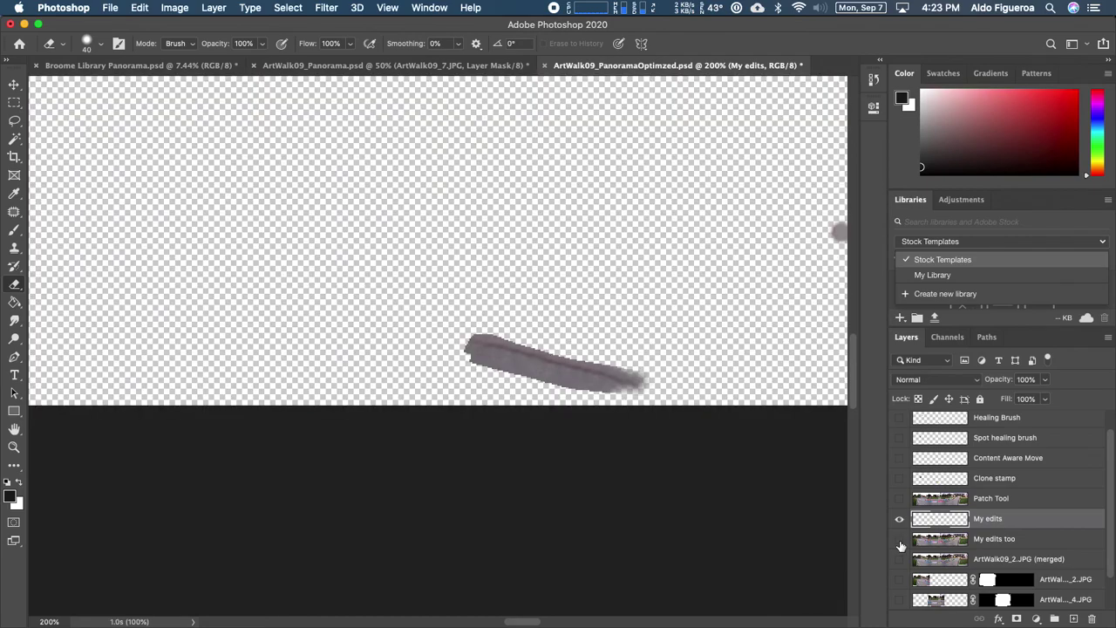
{"action": "left_click", "coordinate": [900, 541]}
Step: Examine the pavement and chalk murals across the panorama, up to the man with the backpack walking beside the street
{"action": "left_click_drag", "start_coordinate": [573, 293], "coordinate": [491, 221]}
{"action": "key", "text": "ctrl+minus"}
{"action": "key", "text": "ctrl+minus"}
{"action": "key", "text": "super+minus"}
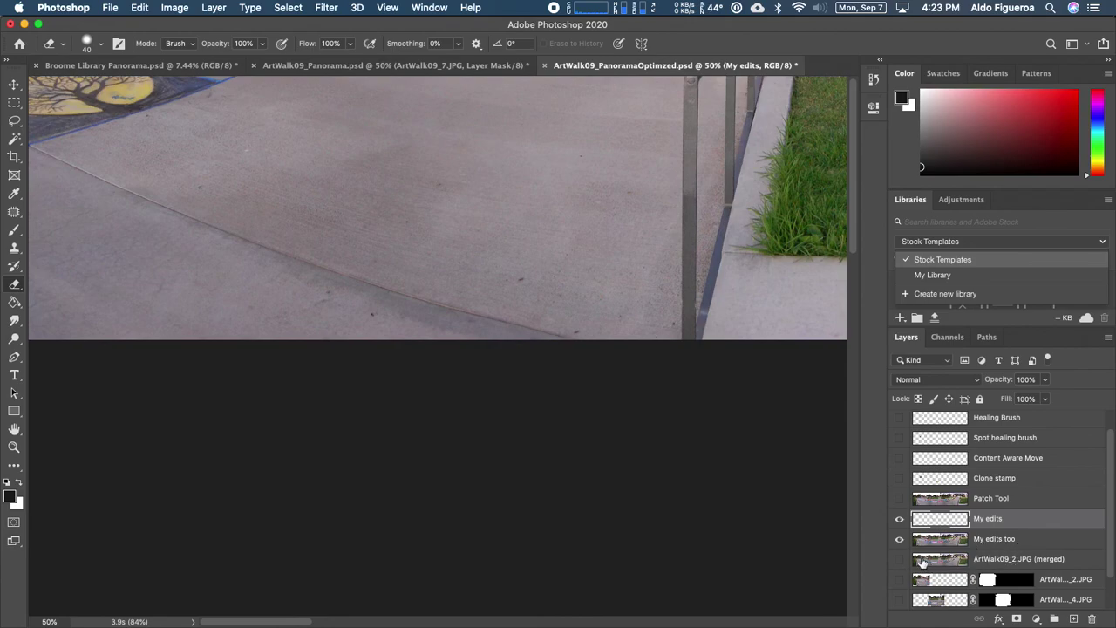
{"action": "left_click_drag", "start_coordinate": [287, 212], "coordinate": [407, 238]}
{"action": "left_click_drag", "start_coordinate": [304, 232], "coordinate": [708, 346]}
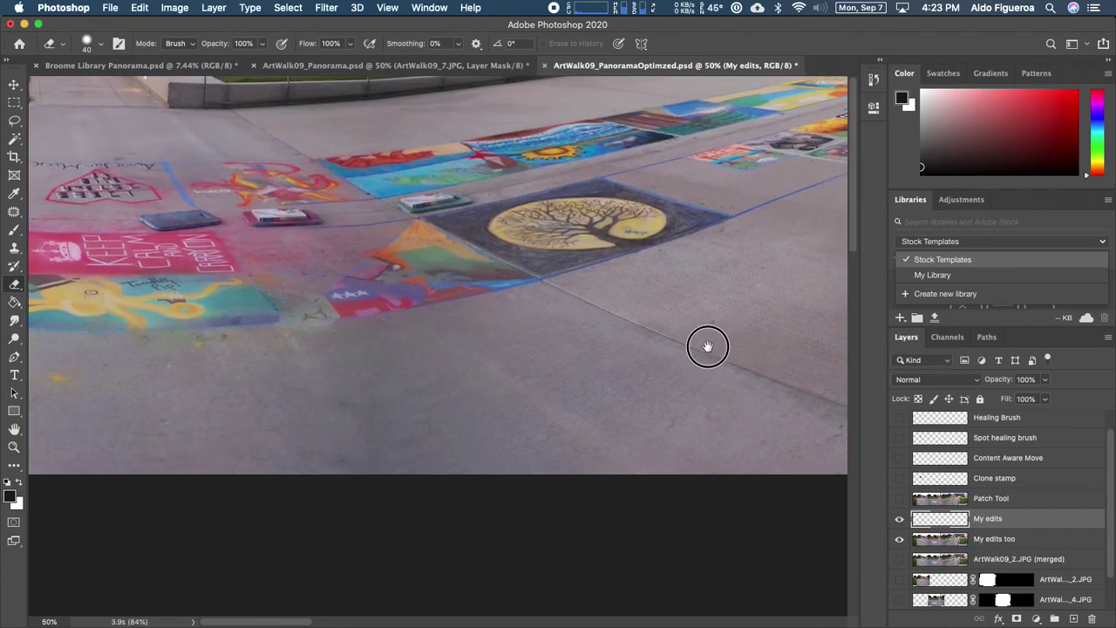
{"action": "left_click_drag", "start_coordinate": [299, 353], "coordinate": [614, 402]}
{"action": "left_click_drag", "start_coordinate": [342, 400], "coordinate": [614, 378]}
{"action": "left_click_drag", "start_coordinate": [411, 381], "coordinate": [610, 381]}
{"action": "left_click_drag", "start_coordinate": [479, 339], "coordinate": [666, 433]}
{"action": "left_click_drag", "start_coordinate": [360, 358], "coordinate": [541, 347]}
{"action": "left_click_drag", "start_coordinate": [423, 314], "coordinate": [595, 362]}
{"action": "left_click_drag", "start_coordinate": [458, 289], "coordinate": [454, 312]}
{"action": "key", "text": "super+plus"}
{"action": "key", "text": "super+plus"}
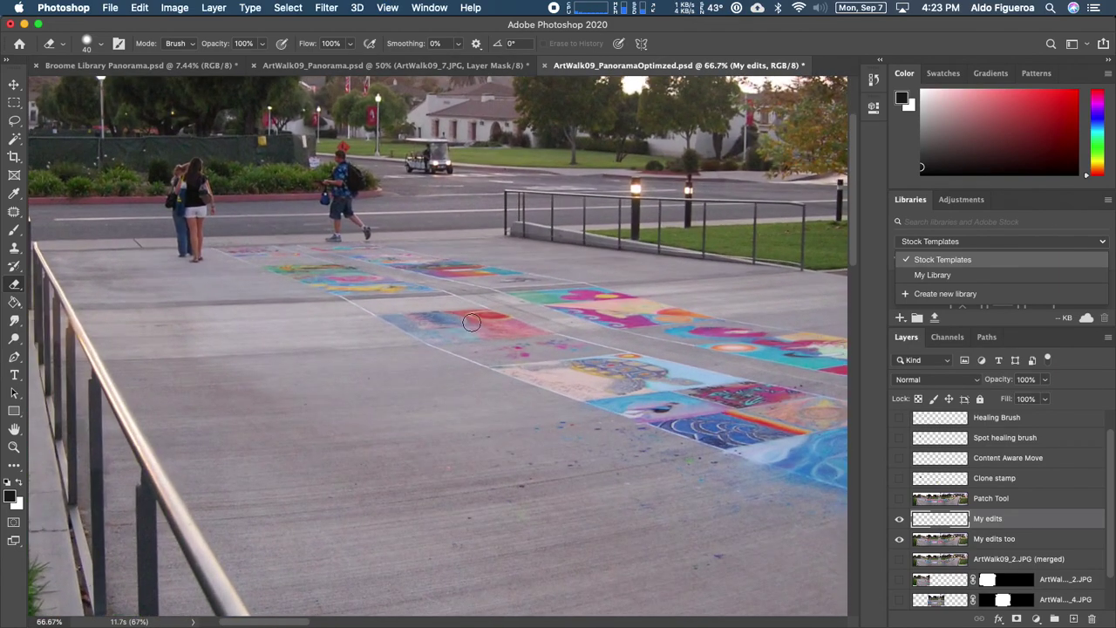
{"action": "left_click_drag", "start_coordinate": [410, 203], "coordinate": [453, 343]}
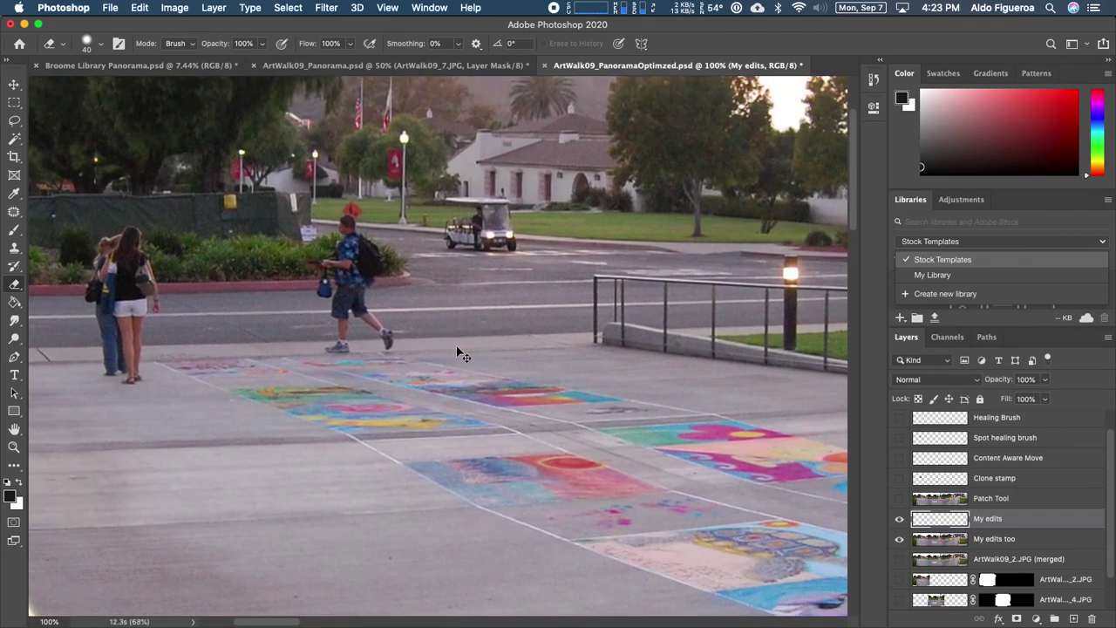
{"action": "key", "text": "super+plus"}
{"action": "mouse_move", "coordinate": [465, 253]}
{"action": "left_mouse_down"}
{"action": "mouse_move", "coordinate": [620, 300]}
{"action": "mouse_move", "coordinate": [581, 259]}
{"action": "left_mouse_up"}
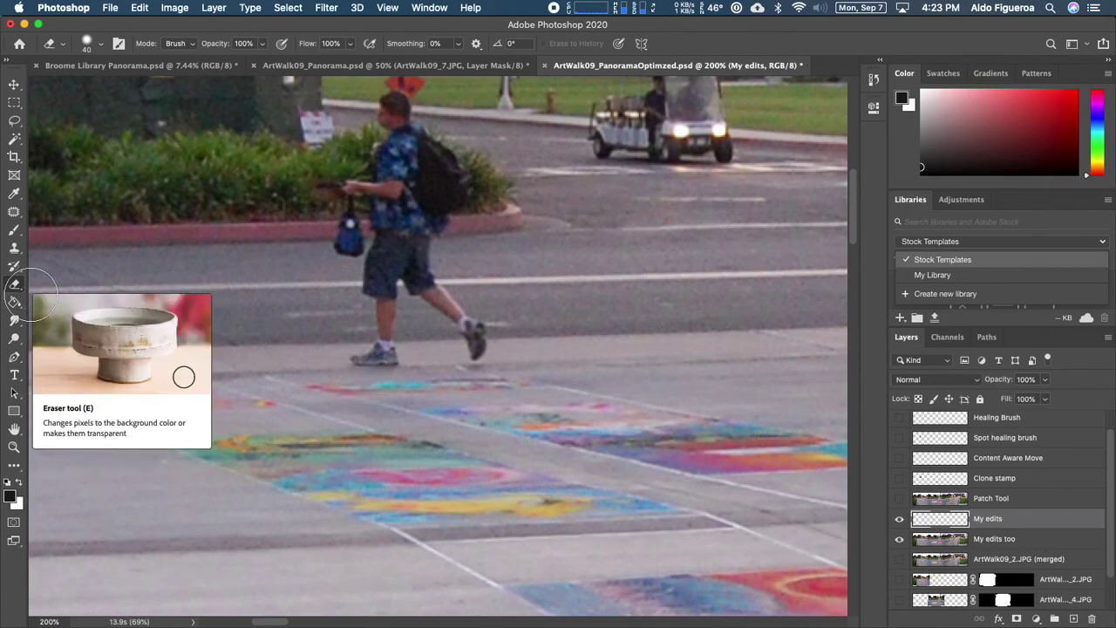
Step: Turn on Aligned for the Clone Stamp and paint street, curb and shrubs over the walking man's legs, bag and torso
{"action": "left_click", "coordinate": [16, 251]}
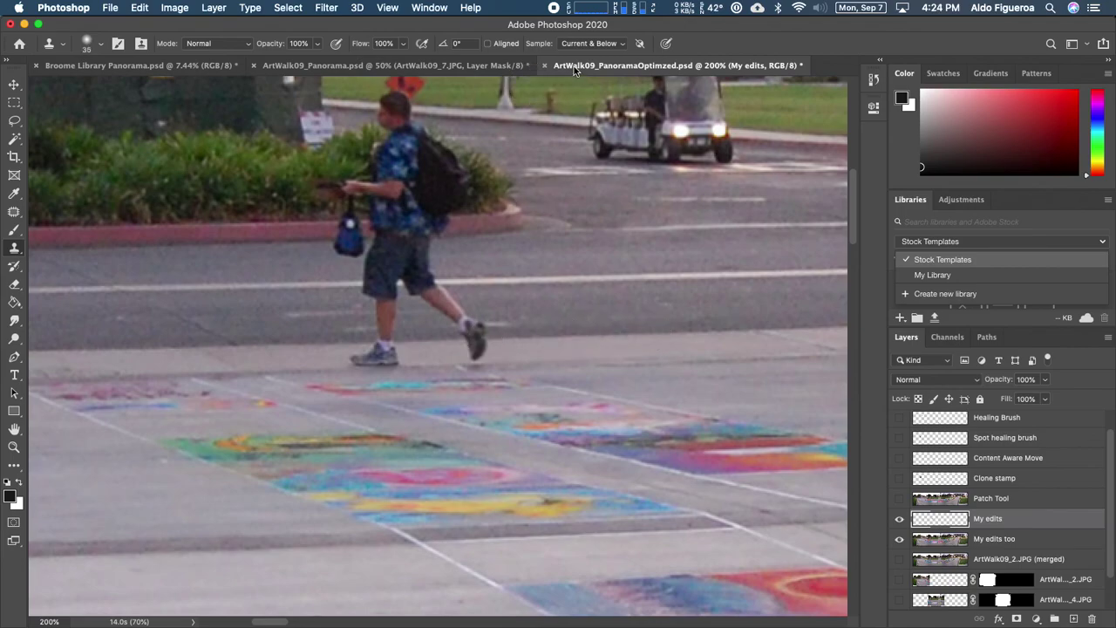
{"action": "left_click", "coordinate": [575, 321]}
{"action": "left_click", "coordinate": [488, 44]}
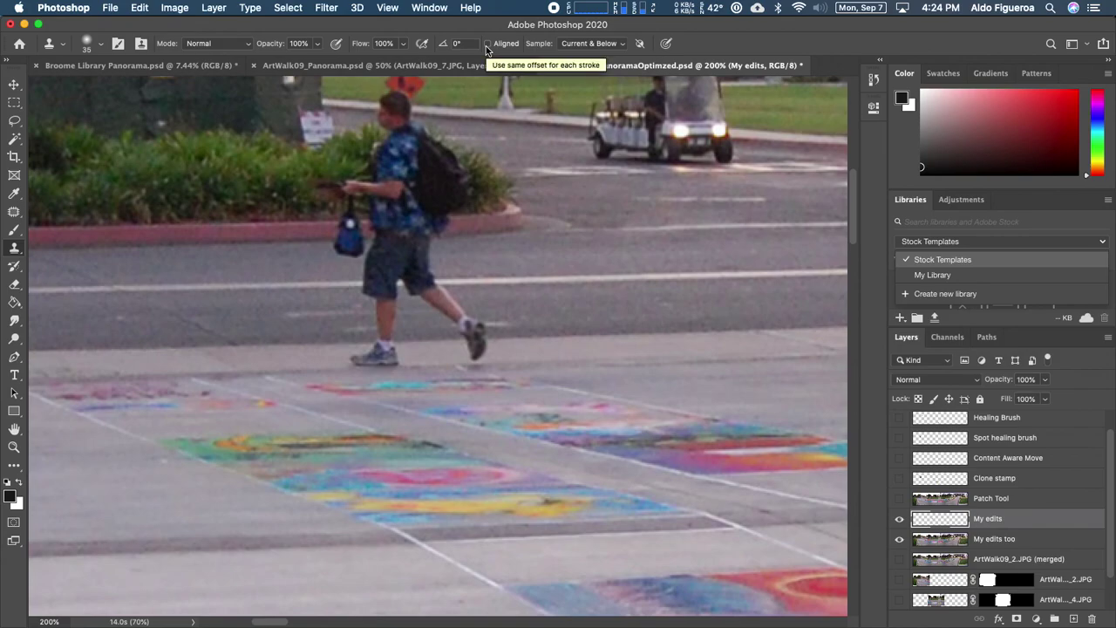
{"action": "left_click", "coordinate": [488, 44]}
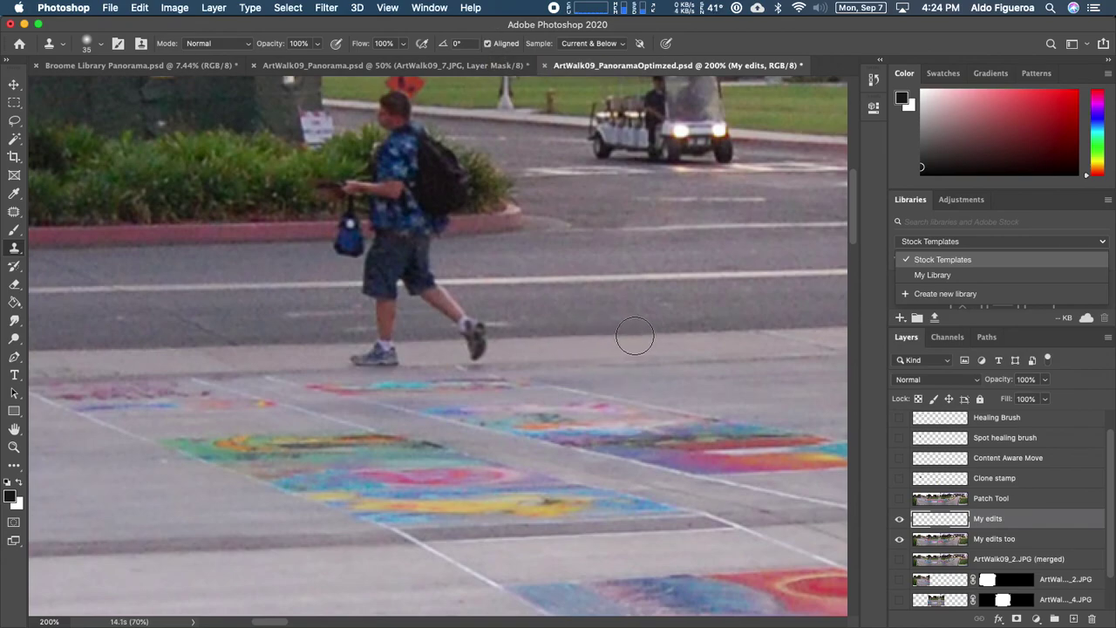
{"action": "mouse_move", "coordinate": [528, 334]}
{"action": "left_mouse_down"}
{"action": "mouse_move", "coordinate": [456, 341]}
{"action": "mouse_move", "coordinate": [487, 340]}
{"action": "mouse_move", "coordinate": [470, 353]}
{"action": "mouse_move", "coordinate": [489, 347]}
{"action": "mouse_move", "coordinate": [436, 310]}
{"action": "mouse_move", "coordinate": [413, 340]}
{"action": "mouse_move", "coordinate": [368, 351]}
{"action": "mouse_move", "coordinate": [395, 352]}
{"action": "mouse_move", "coordinate": [361, 353]}
{"action": "mouse_move", "coordinate": [387, 330]}
{"action": "mouse_move", "coordinate": [383, 315]}
{"action": "mouse_move", "coordinate": [440, 310]}
{"action": "mouse_move", "coordinate": [389, 292]}
{"action": "mouse_move", "coordinate": [424, 285]}
{"action": "mouse_move", "coordinate": [356, 281]}
{"action": "mouse_move", "coordinate": [433, 277]}
{"action": "mouse_move", "coordinate": [380, 265]}
{"action": "mouse_move", "coordinate": [415, 255]}
{"action": "mouse_move", "coordinate": [374, 258]}
{"action": "mouse_move", "coordinate": [436, 256]}
{"action": "mouse_move", "coordinate": [389, 257]}
{"action": "left_mouse_up"}
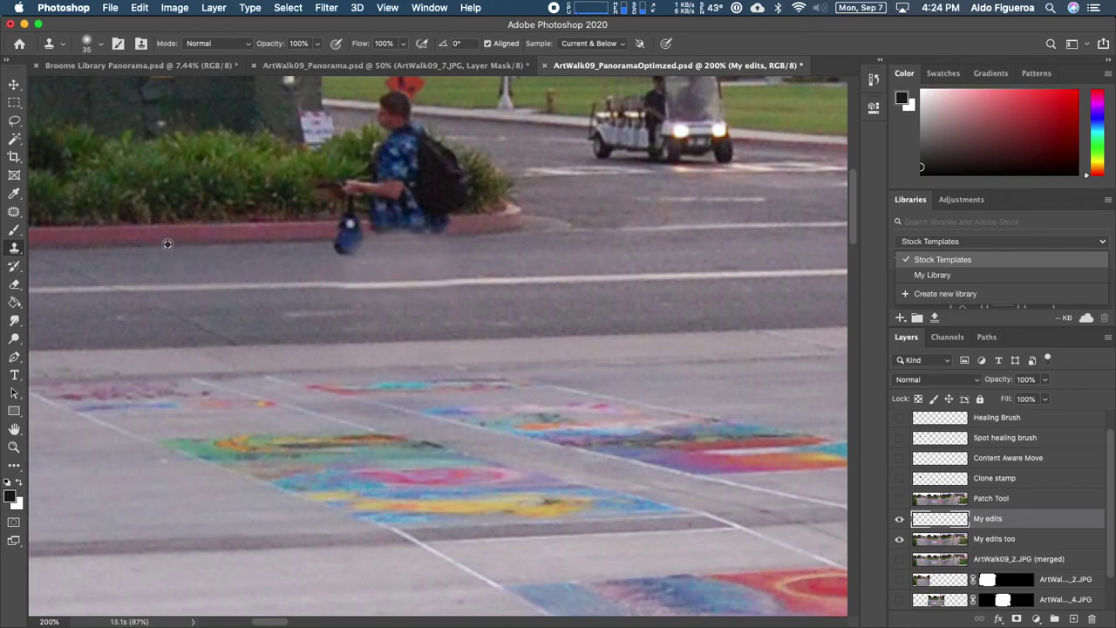
{"action": "mouse_move", "coordinate": [334, 239]}
{"action": "left_mouse_down"}
{"action": "mouse_move", "coordinate": [443, 236]}
{"action": "mouse_move", "coordinate": [349, 217]}
{"action": "mouse_move", "coordinate": [424, 212]}
{"action": "mouse_move", "coordinate": [360, 209]}
{"action": "mouse_move", "coordinate": [355, 195]}
{"action": "mouse_move", "coordinate": [369, 189]}
{"action": "mouse_move", "coordinate": [392, 195]}
{"action": "mouse_move", "coordinate": [398, 182]}
{"action": "mouse_move", "coordinate": [412, 194]}
{"action": "mouse_move", "coordinate": [407, 169]}
{"action": "mouse_move", "coordinate": [393, 182]}
{"action": "mouse_move", "coordinate": [455, 192]}
{"action": "mouse_move", "coordinate": [439, 169]}
{"action": "mouse_move", "coordinate": [393, 160]}
{"action": "mouse_move", "coordinate": [431, 154]}
{"action": "mouse_move", "coordinate": [405, 146]}
{"action": "mouse_move", "coordinate": [400, 162]}
{"action": "mouse_move", "coordinate": [429, 159]}
{"action": "mouse_move", "coordinate": [406, 147]}
{"action": "mouse_move", "coordinate": [461, 252]}
{"action": "mouse_move", "coordinate": [500, 274]}
{"action": "mouse_move", "coordinate": [518, 259]}
{"action": "left_mouse_up"}
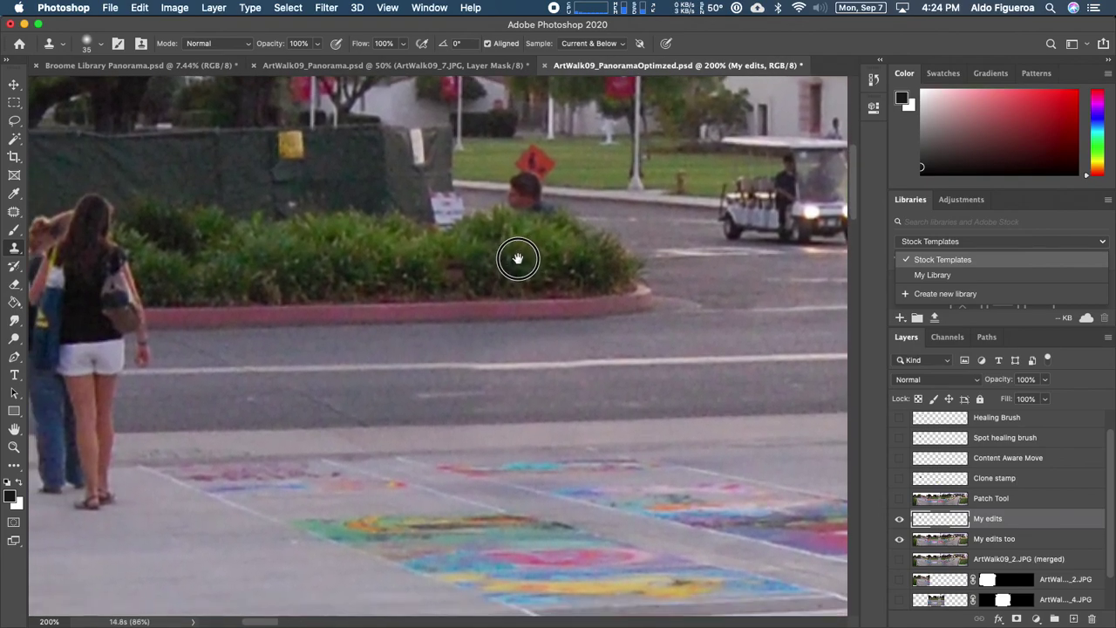
Step: Clone away the man's remaining head and shoulders and the orange sign behind the shrubs, using the surrounding lawn and road
{"action": "left_click", "coordinate": [363, 220], "text": "alt"}
{"action": "mouse_move", "coordinate": [529, 211]}
{"action": "left_mouse_down"}
{"action": "mouse_move", "coordinate": [543, 219]}
{"action": "mouse_move", "coordinate": [505, 217]}
{"action": "mouse_move", "coordinate": [548, 225]}
{"action": "left_mouse_up"}
{"action": "left_click_drag", "start_coordinate": [485, 202], "coordinate": [391, 237]}
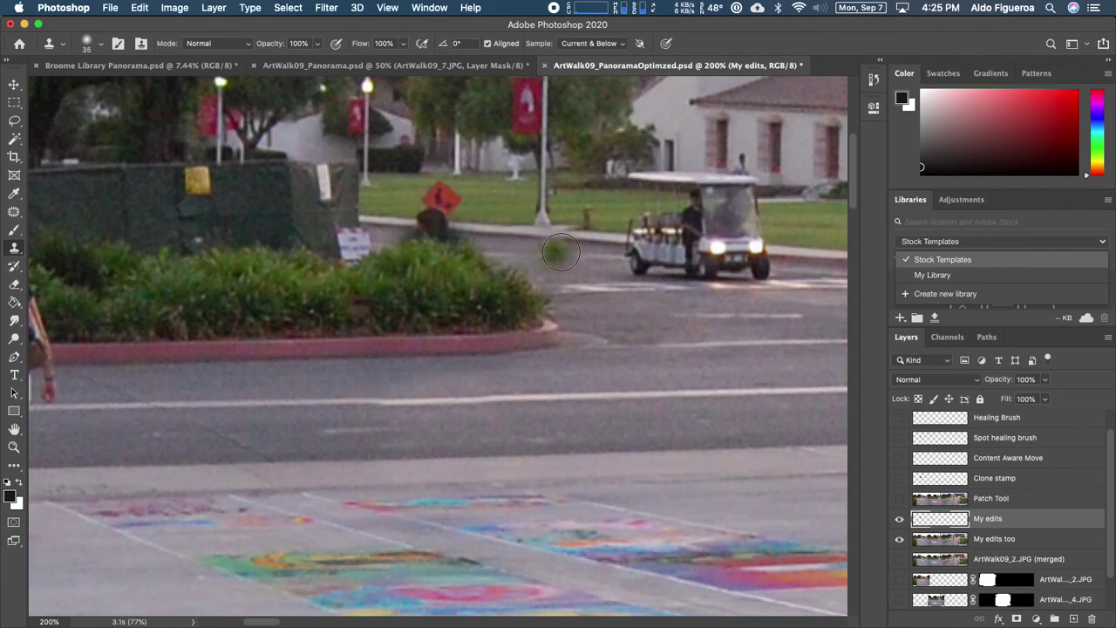
{"action": "mouse_move", "coordinate": [625, 281]}
{"action": "left_mouse_down"}
{"action": "mouse_move", "coordinate": [397, 285]}
{"action": "mouse_move", "coordinate": [423, 293]}
{"action": "left_mouse_up"}
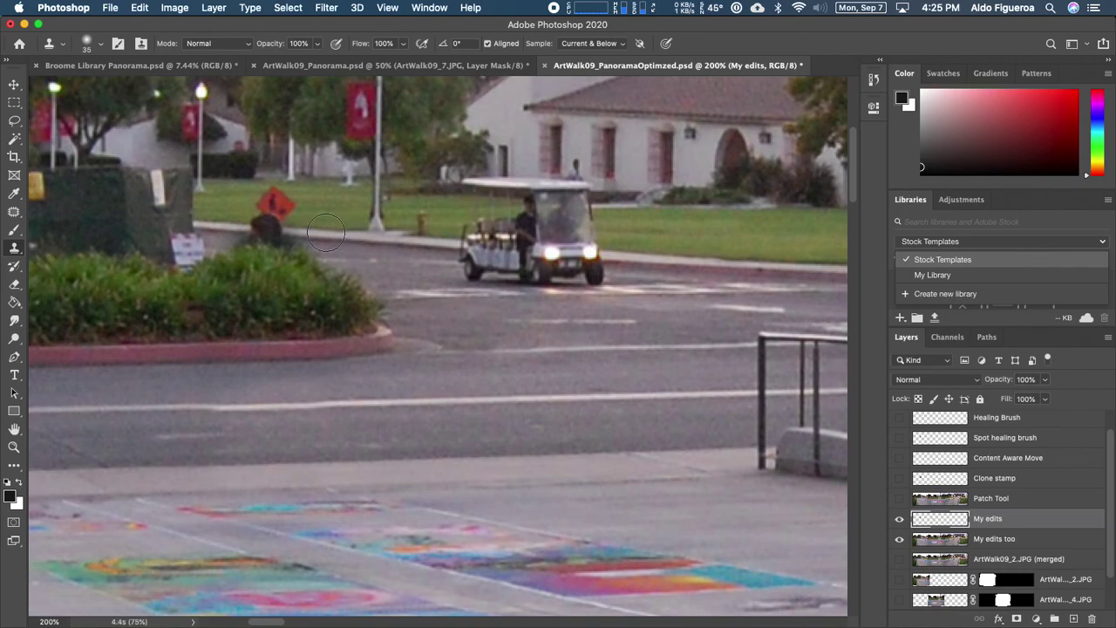
{"action": "mouse_move", "coordinate": [283, 232]}
{"action": "left_mouse_down"}
{"action": "mouse_move", "coordinate": [253, 225]}
{"action": "mouse_move", "coordinate": [273, 216]}
{"action": "mouse_move", "coordinate": [277, 202]}
{"action": "mouse_move", "coordinate": [264, 201]}
{"action": "mouse_move", "coordinate": [287, 195]}
{"action": "mouse_move", "coordinate": [322, 209]}
{"action": "left_mouse_up"}
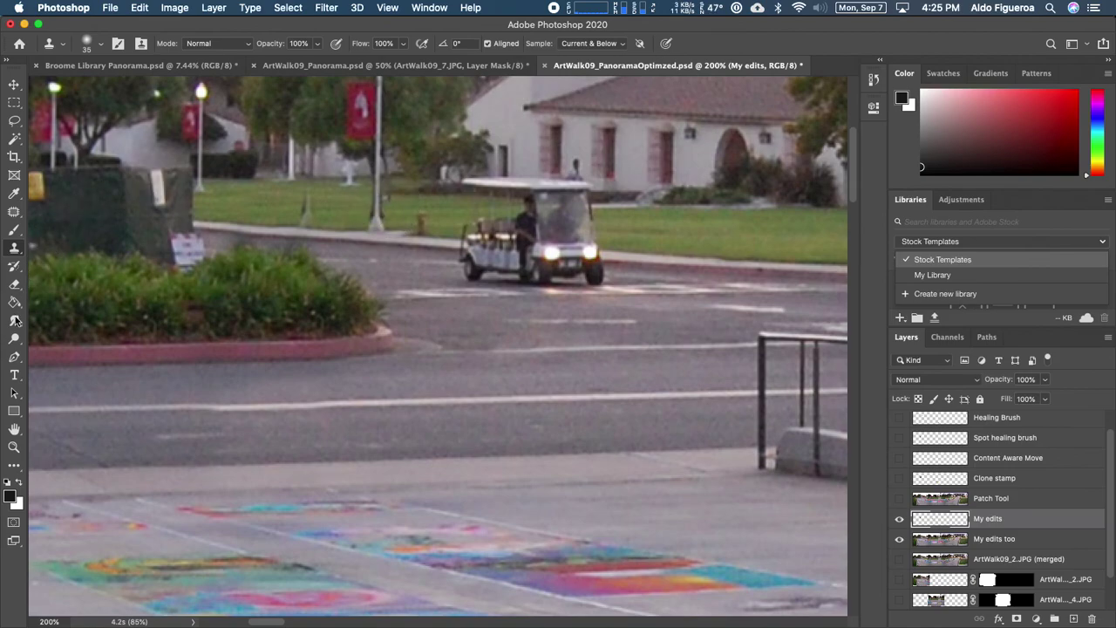
Step: Erase the stray clone marks on the lawn beside the lamp post with a 15 px eraser, and clone over the leftover red speck
{"action": "left_click", "coordinate": [15, 286]}
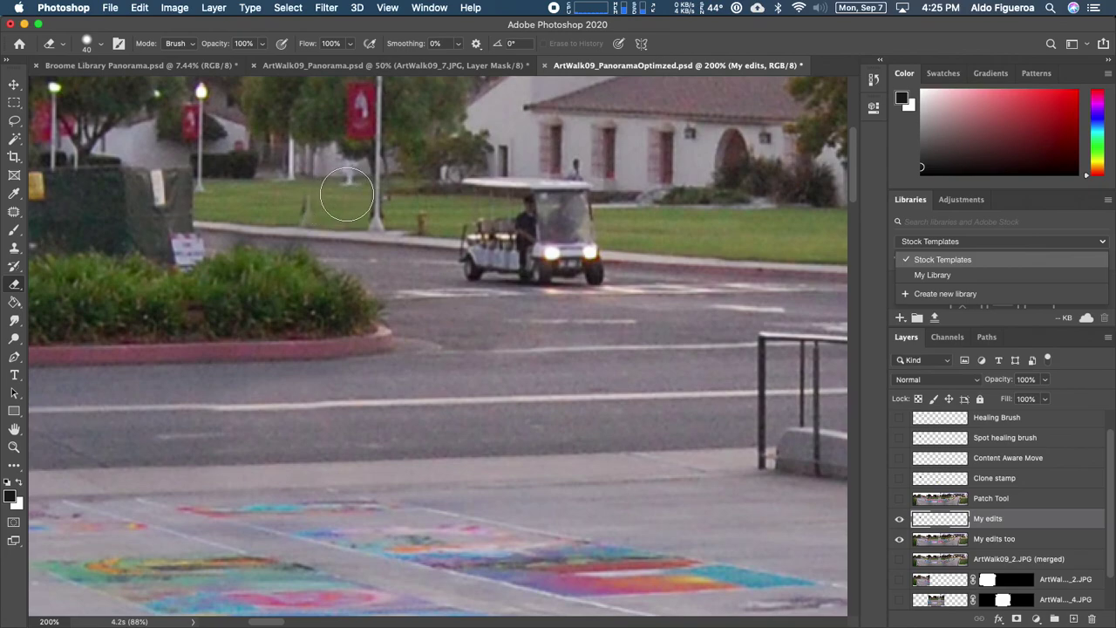
{"action": "left_click", "coordinate": [90, 44]}
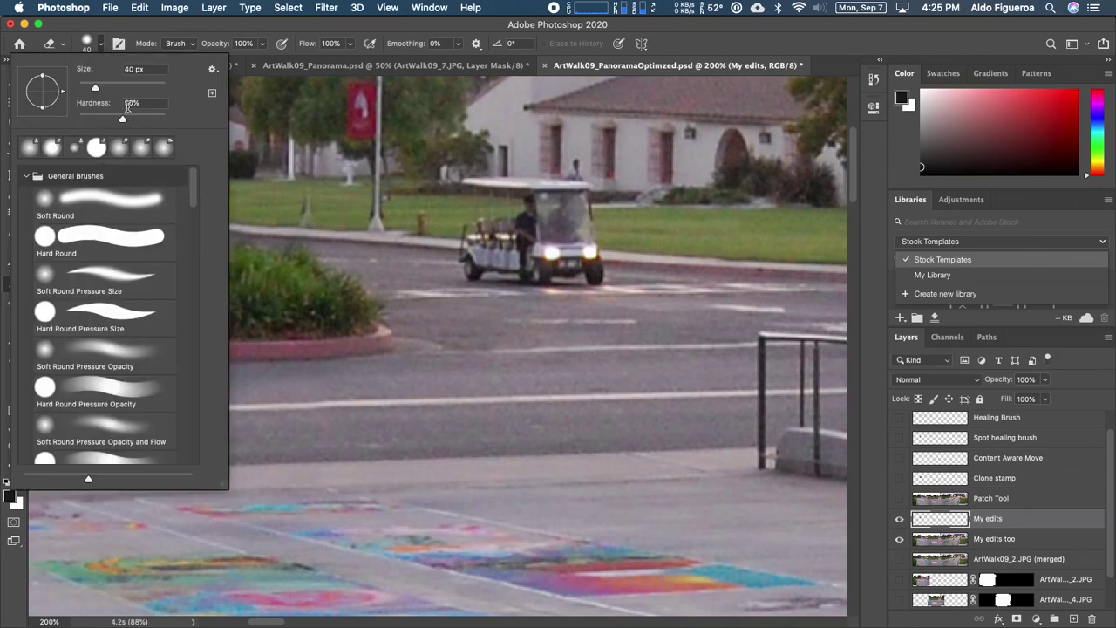
{"action": "left_click", "coordinate": [161, 25]}
{"action": "left_click", "coordinate": [324, 201]}
{"action": "mouse_move", "coordinate": [325, 202]}
{"action": "left_mouse_down"}
{"action": "mouse_move", "coordinate": [315, 206]}
{"action": "mouse_move", "coordinate": [328, 208]}
{"action": "left_mouse_up"}
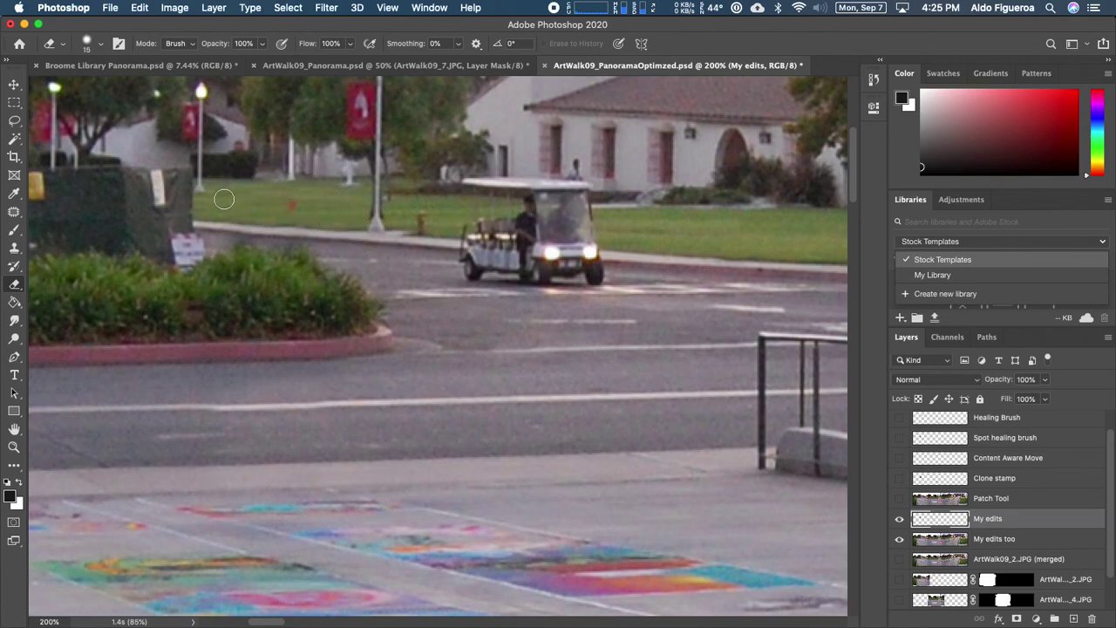
{"action": "left_click", "coordinate": [14, 249]}
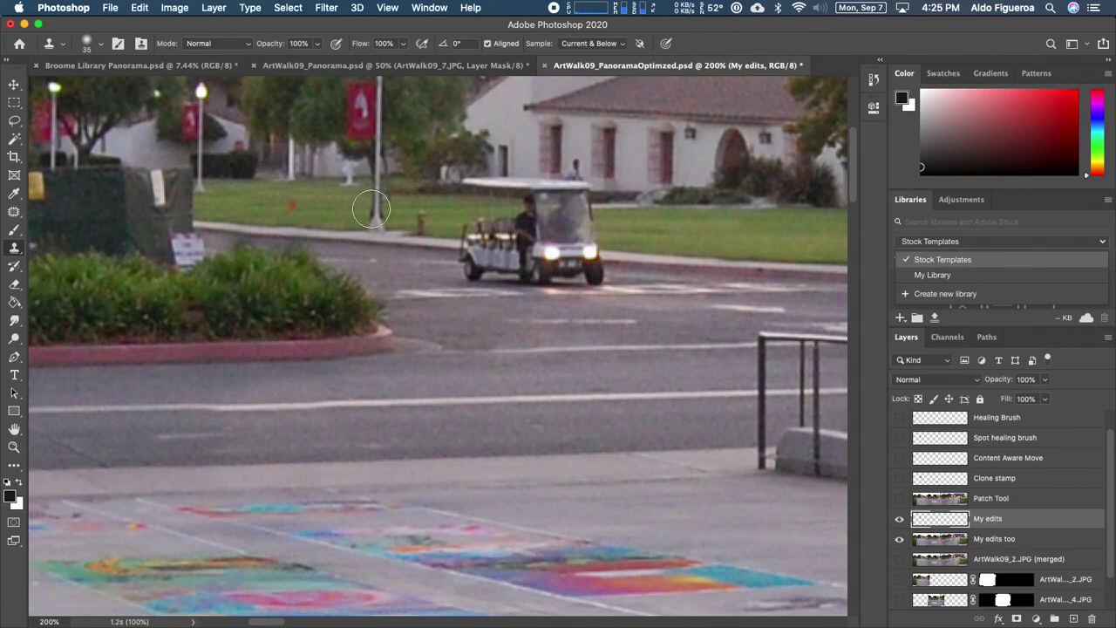
{"action": "left_click", "coordinate": [291, 207]}
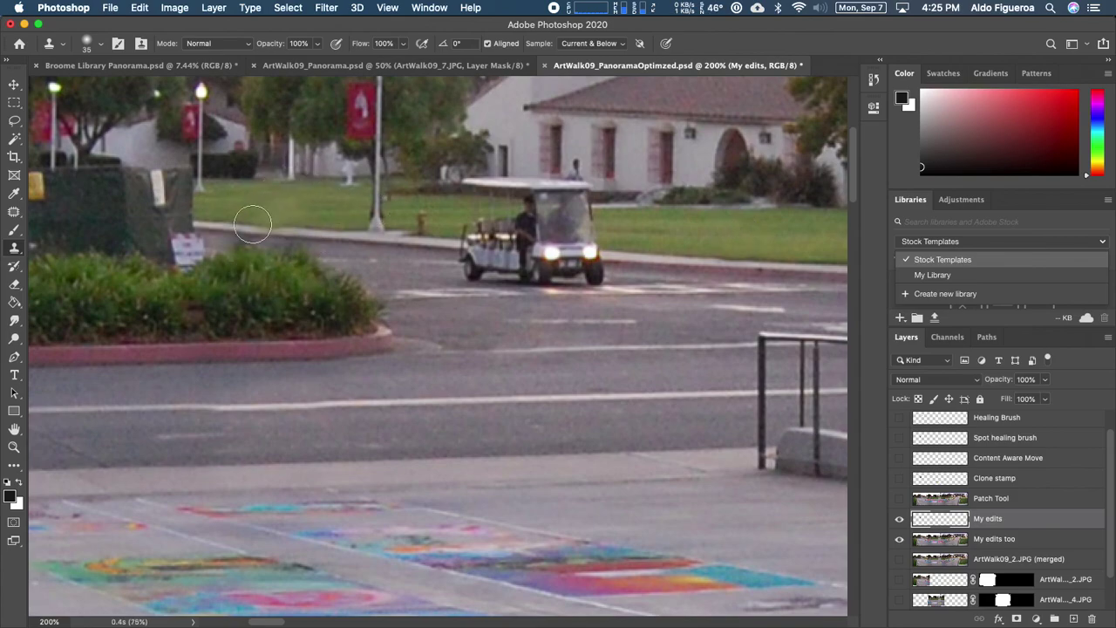
Step: Toggle the My edits layer's visibility to compare the street before and after the man's removal
{"action": "scroll", "coordinate": [390, 356], "scroll_direction": "left", "scroll_amount": 5}
{"action": "scroll", "coordinate": [391, 356], "scroll_direction": "down", "scroll_amount": 5}
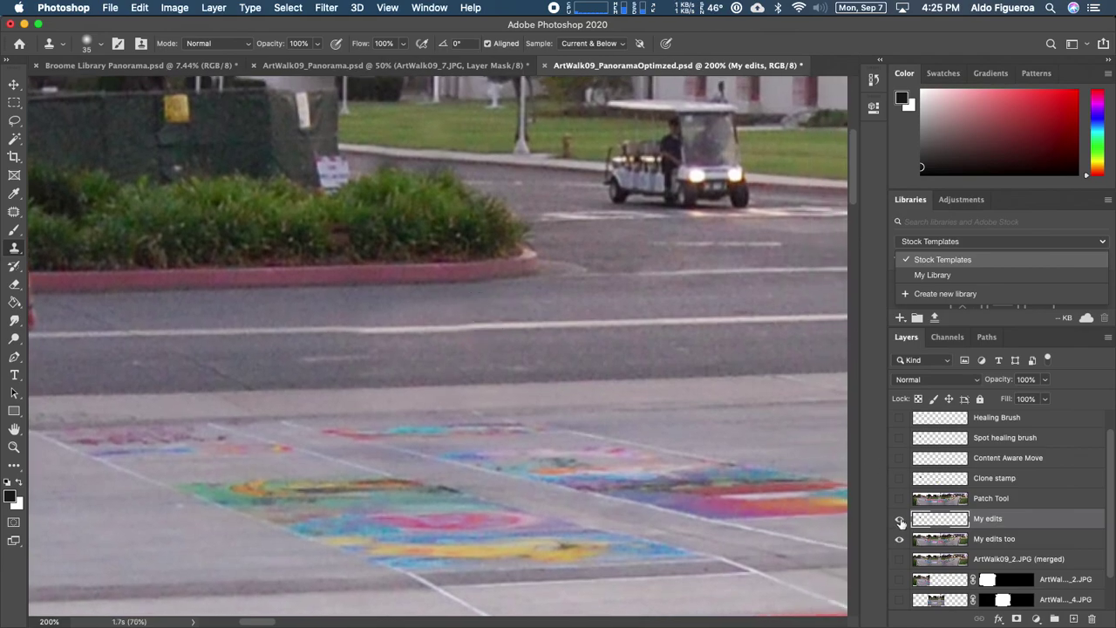
{"action": "left_click", "coordinate": [900, 522]}
{"action": "left_click", "coordinate": [901, 521]}
{"action": "left_click", "coordinate": [901, 521]}
{"action": "left_click", "coordinate": [901, 521]}
Step: Clone over the stray grass strip on the road between the large tree trunk and the hedge, and rebuild the parked cars beside the trunk
{"action": "scroll", "coordinate": [498, 418], "scroll_direction": "up", "scroll_amount": 3}
{"action": "scroll", "coordinate": [498, 418], "scroll_direction": "right", "scroll_amount": 15}
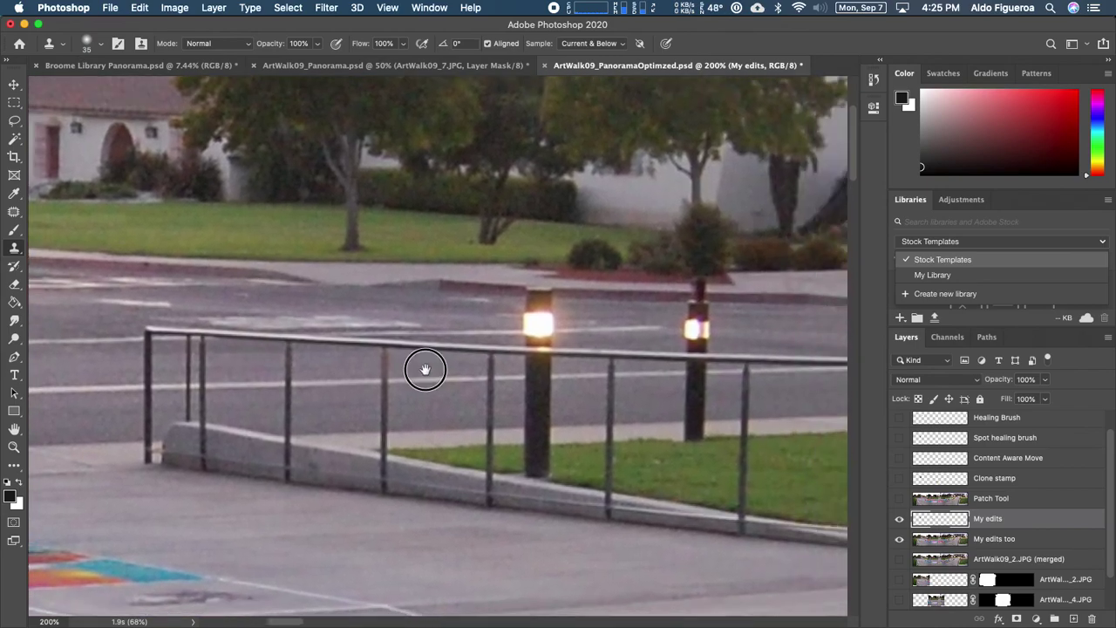
{"action": "scroll", "coordinate": [426, 369], "scroll_direction": "right", "scroll_amount": 15}
{"action": "scroll", "coordinate": [426, 369], "scroll_direction": "up", "scroll_amount": 2}
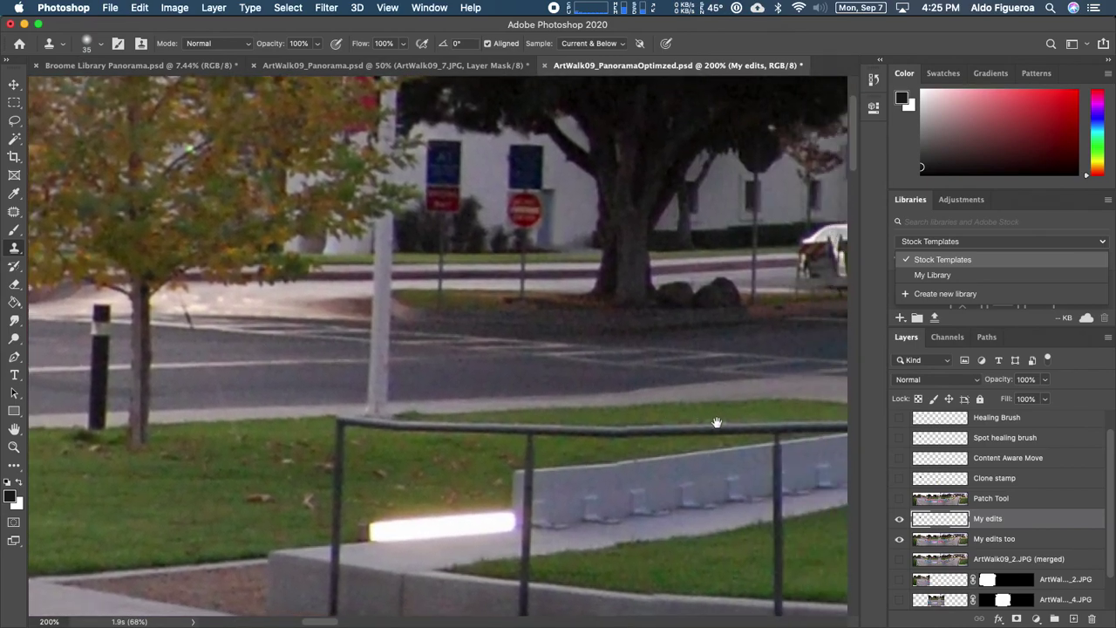
{"action": "scroll", "coordinate": [716, 423], "scroll_direction": "right", "scroll_amount": 15}
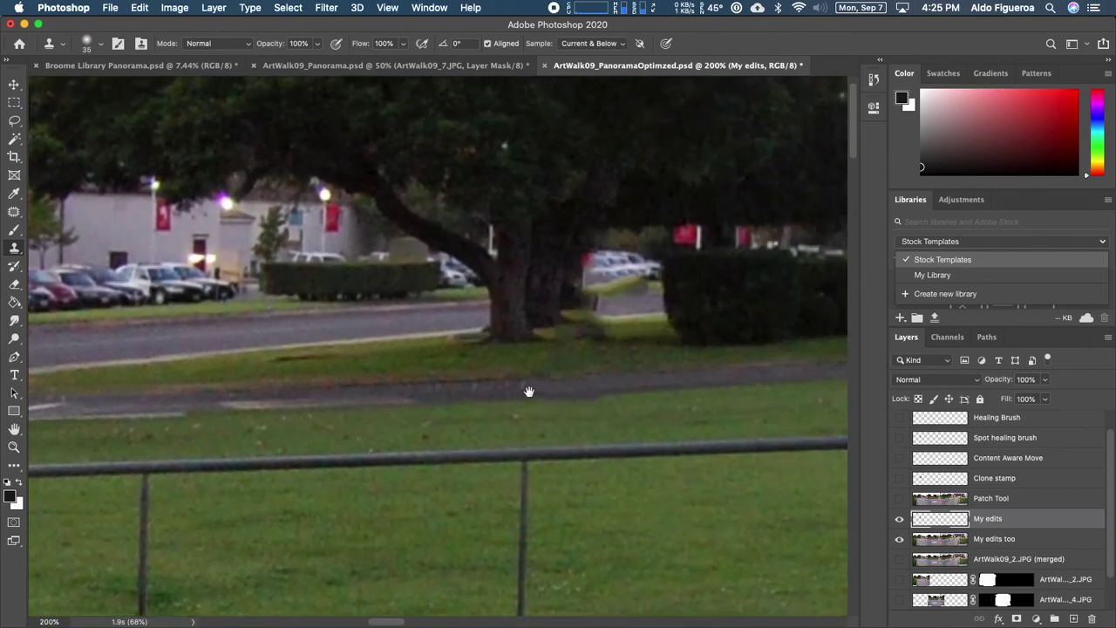
{"action": "scroll", "coordinate": [523, 392], "scroll_direction": "right", "scroll_amount": 5}
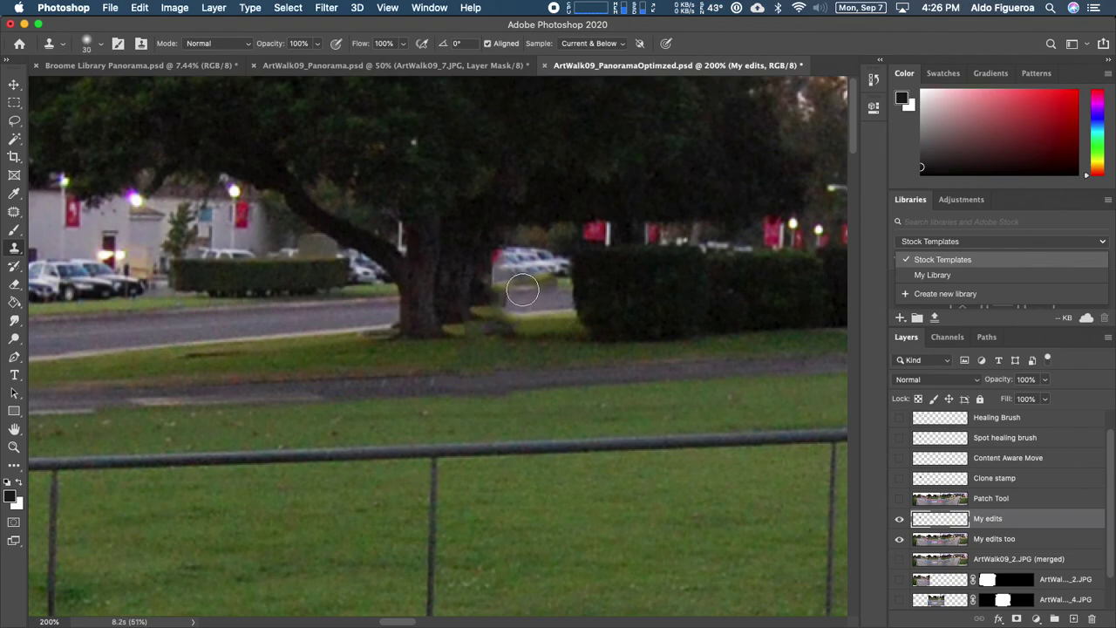
{"action": "mouse_move", "coordinate": [554, 289]}
{"action": "left_mouse_down"}
{"action": "mouse_move", "coordinate": [485, 295]}
{"action": "mouse_move", "coordinate": [557, 291]}
{"action": "mouse_move", "coordinate": [523, 281]}
{"action": "left_mouse_up"}
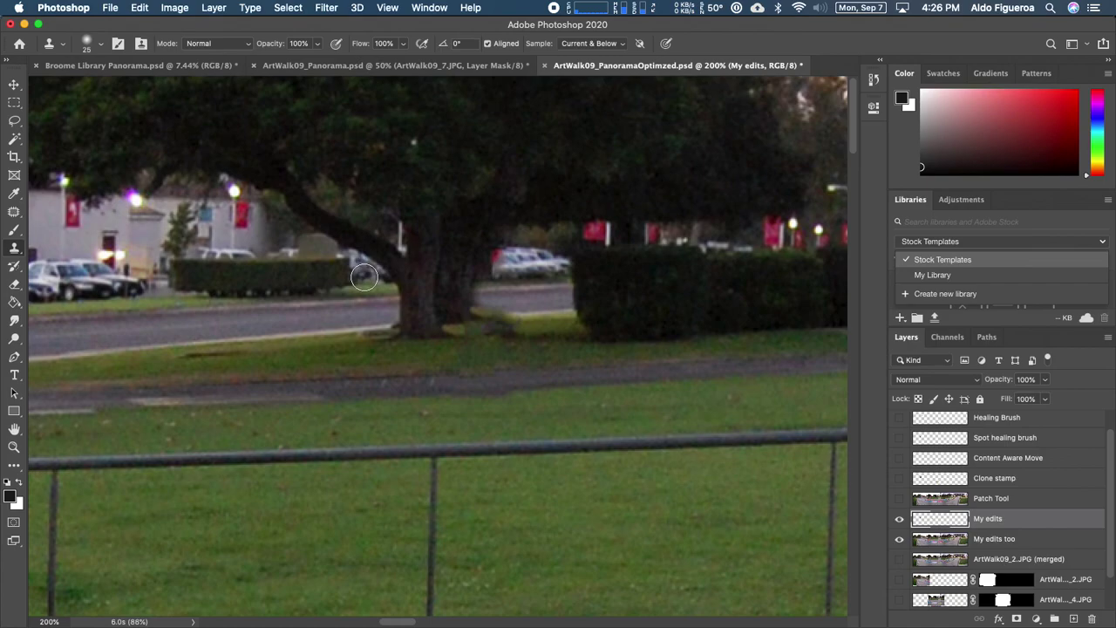
{"action": "left_click", "coordinate": [368, 275], "text": "alt"}
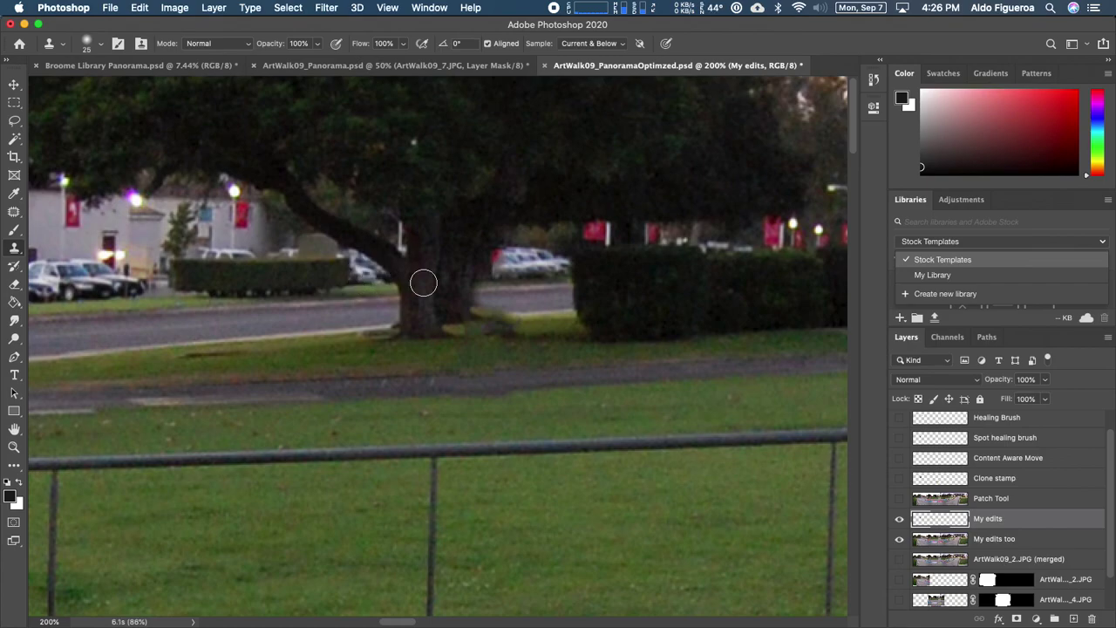
{"action": "mouse_move", "coordinate": [509, 272]}
{"action": "left_mouse_down"}
{"action": "mouse_move", "coordinate": [509, 262]}
{"action": "mouse_move", "coordinate": [496, 269]}
{"action": "mouse_move", "coordinate": [501, 259]}
{"action": "mouse_move", "coordinate": [488, 271]}
{"action": "mouse_move", "coordinate": [505, 250]}
{"action": "left_mouse_up"}
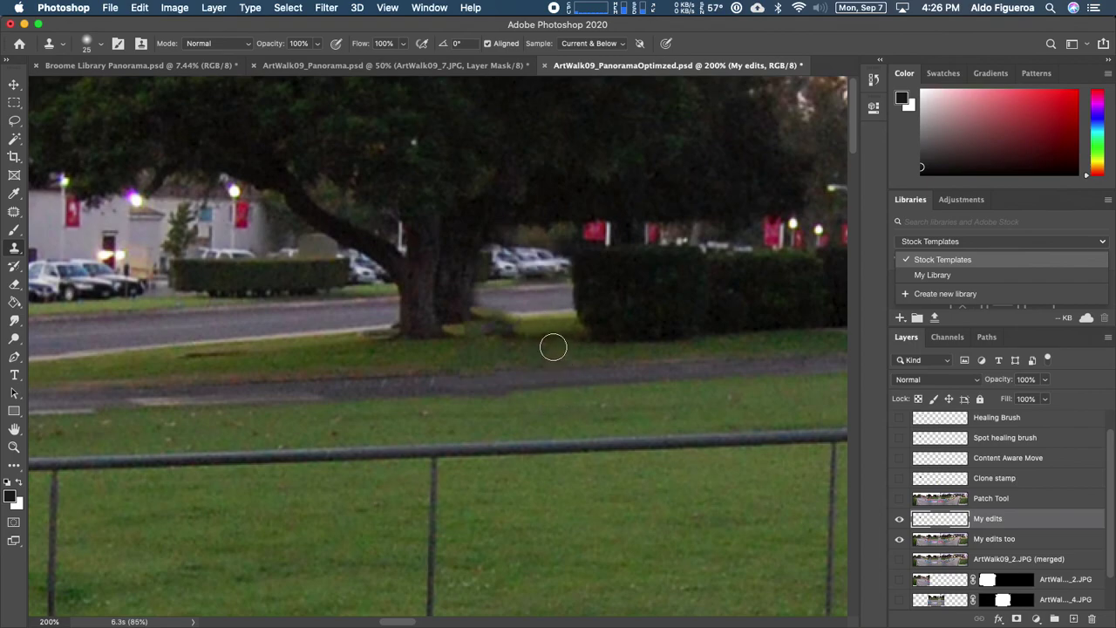
Step: Clone the grass verge and road edge onto the street between the large tree trunk and the hedge
{"action": "scroll", "coordinate": [214, 324], "scroll_direction": "left", "scroll_amount": 5}
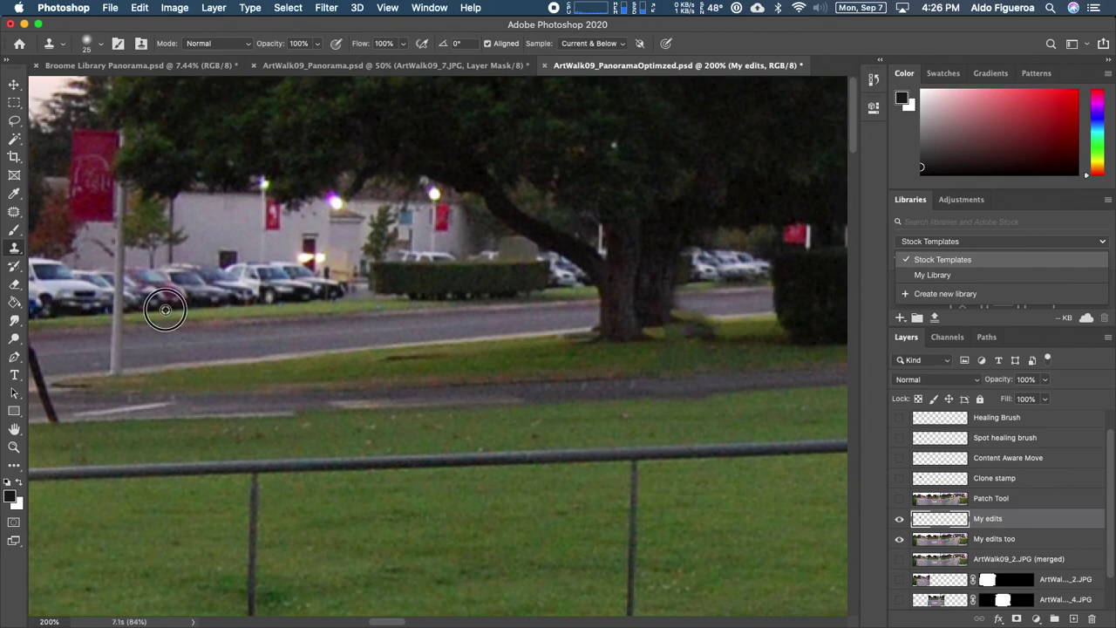
{"action": "left_click_drag", "start_coordinate": [729, 279], "coordinate": [758, 279]}
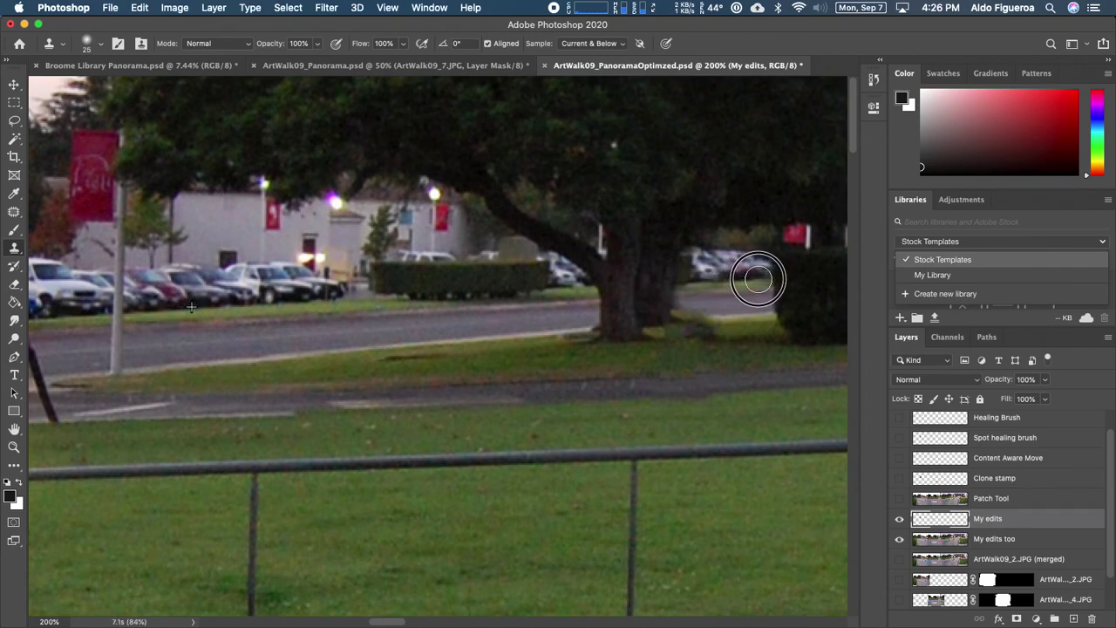
{"action": "left_click_drag", "start_coordinate": [760, 332], "coordinate": [528, 263]}
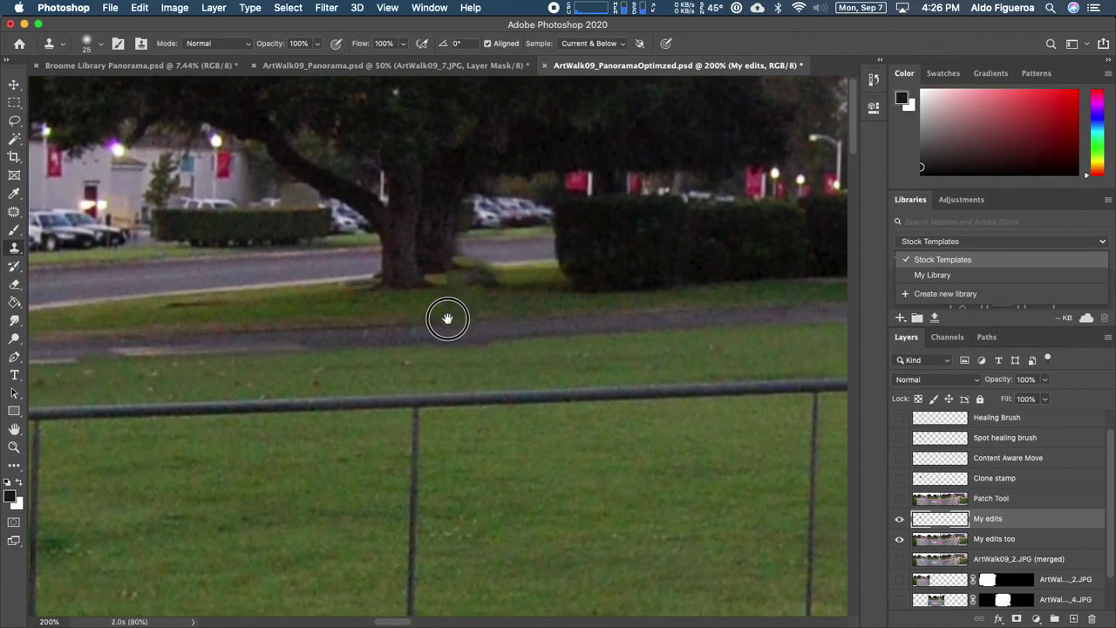
{"action": "left_click_drag", "start_coordinate": [444, 319], "coordinate": [541, 302]}
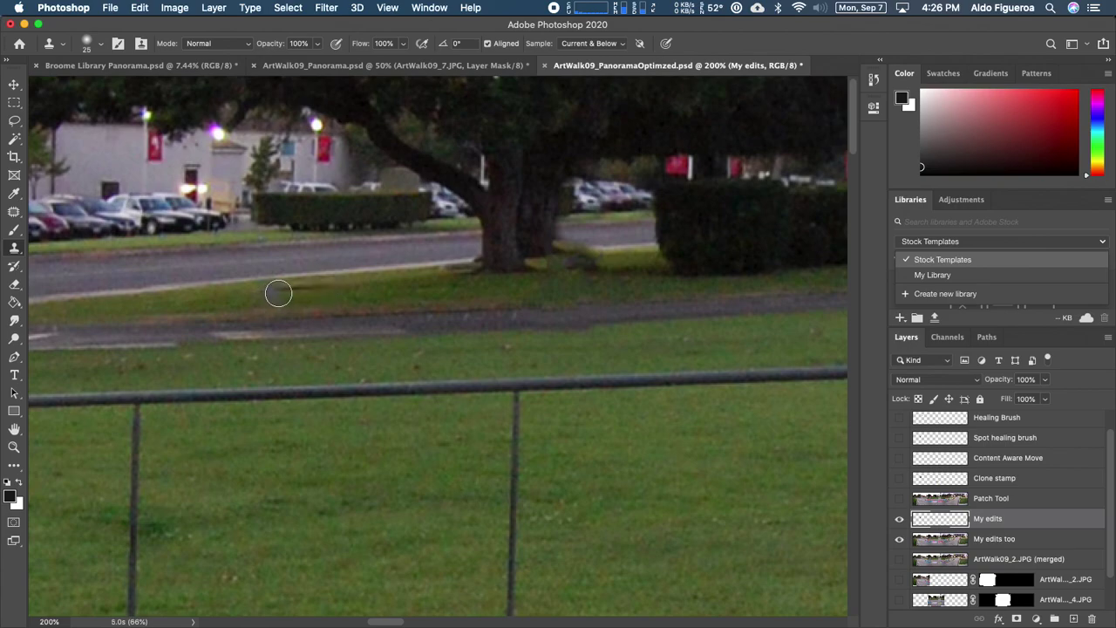
Step: Heal the dark streak on the lawn near the large tree with the Spot Healing Brush
{"action": "left_click", "coordinate": [13, 249]}
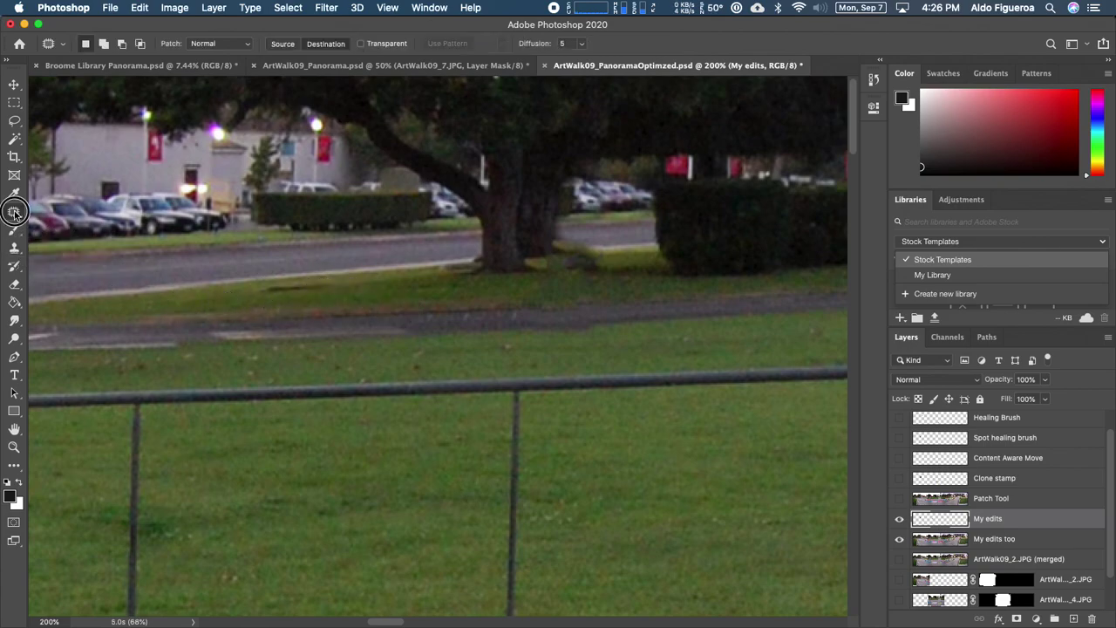
{"action": "left_click", "coordinate": [14, 211]}
{"action": "left_click", "coordinate": [70, 207]}
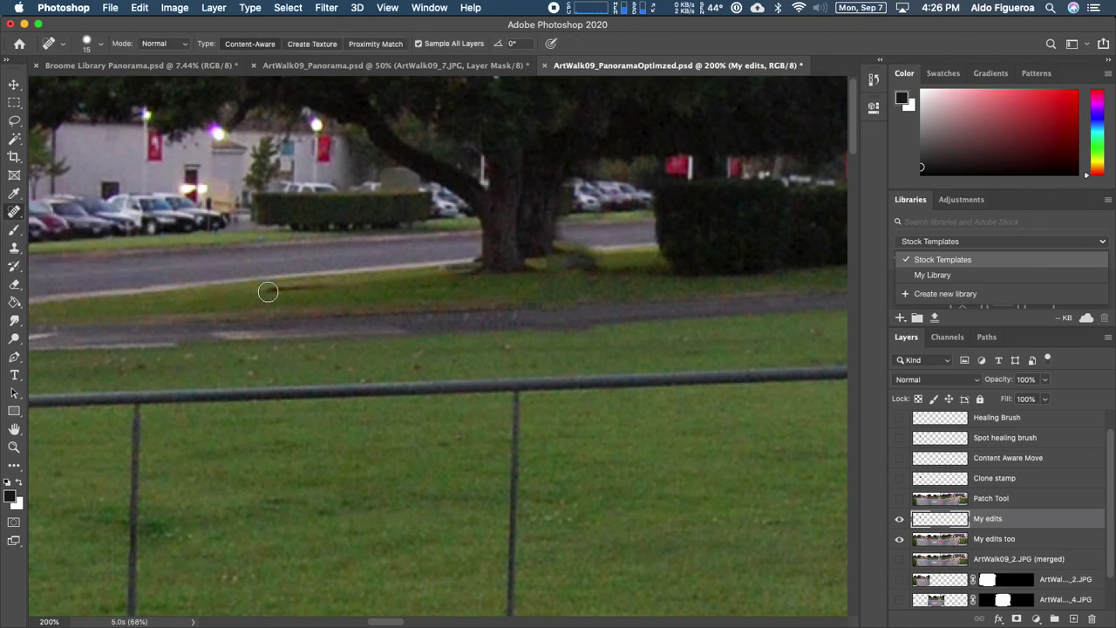
{"action": "mouse_move", "coordinate": [268, 293]}
{"action": "left_mouse_down"}
{"action": "mouse_move", "coordinate": [336, 293]}
{"action": "mouse_move", "coordinate": [307, 284]}
{"action": "left_mouse_up"}
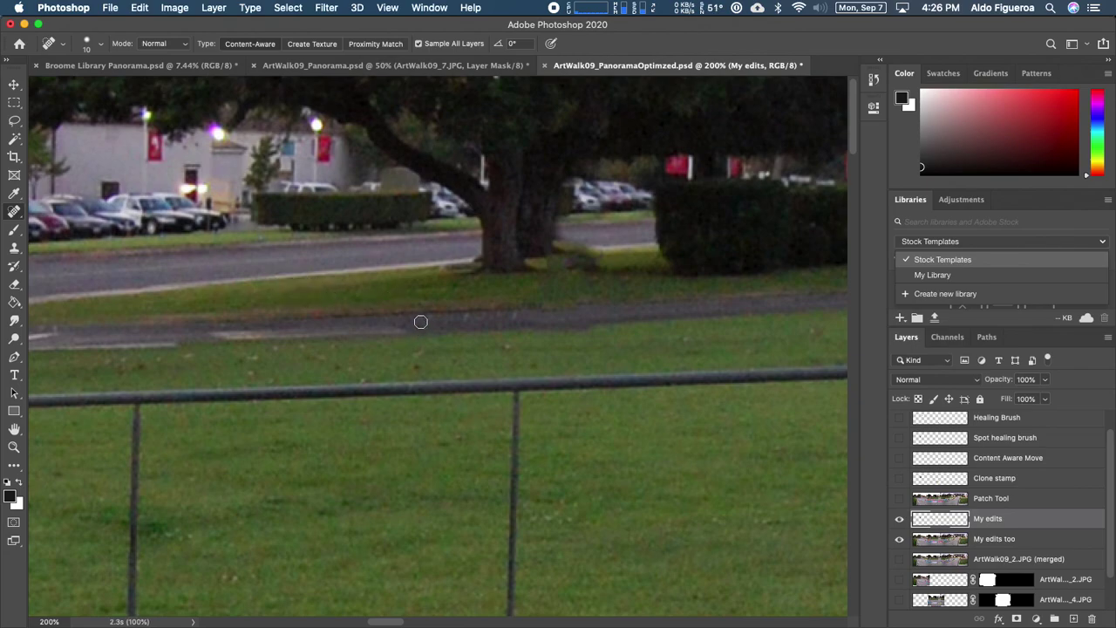
Step: Clone over the dark shrub remnant beside the large tree's base, using the surrounding road, curb and lawn
{"action": "left_click", "coordinate": [14, 213]}
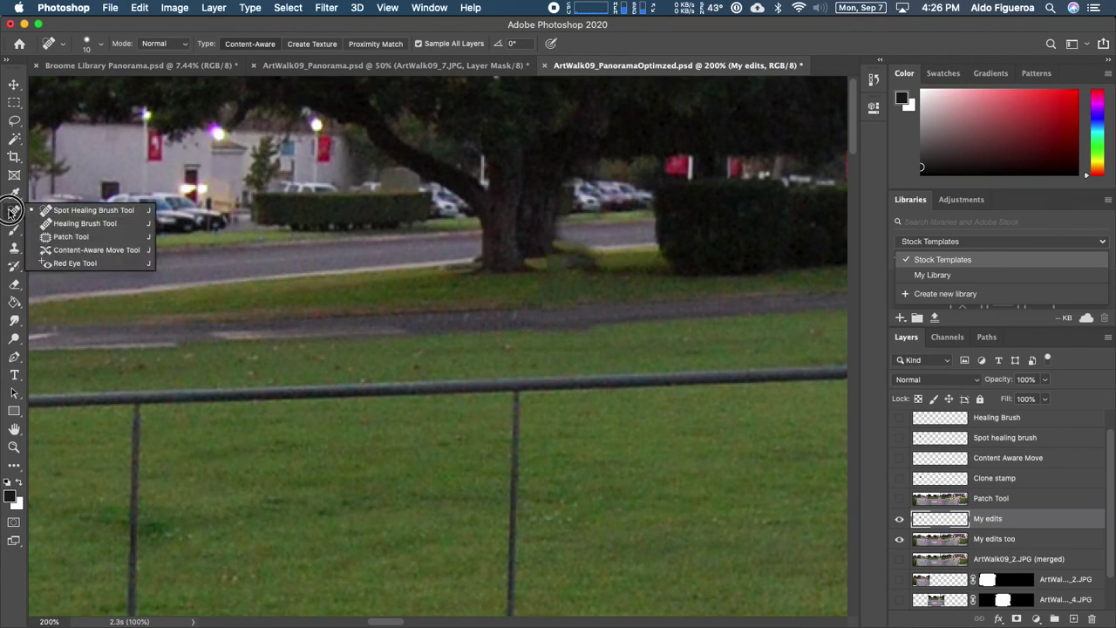
{"action": "left_click", "coordinate": [14, 248]}
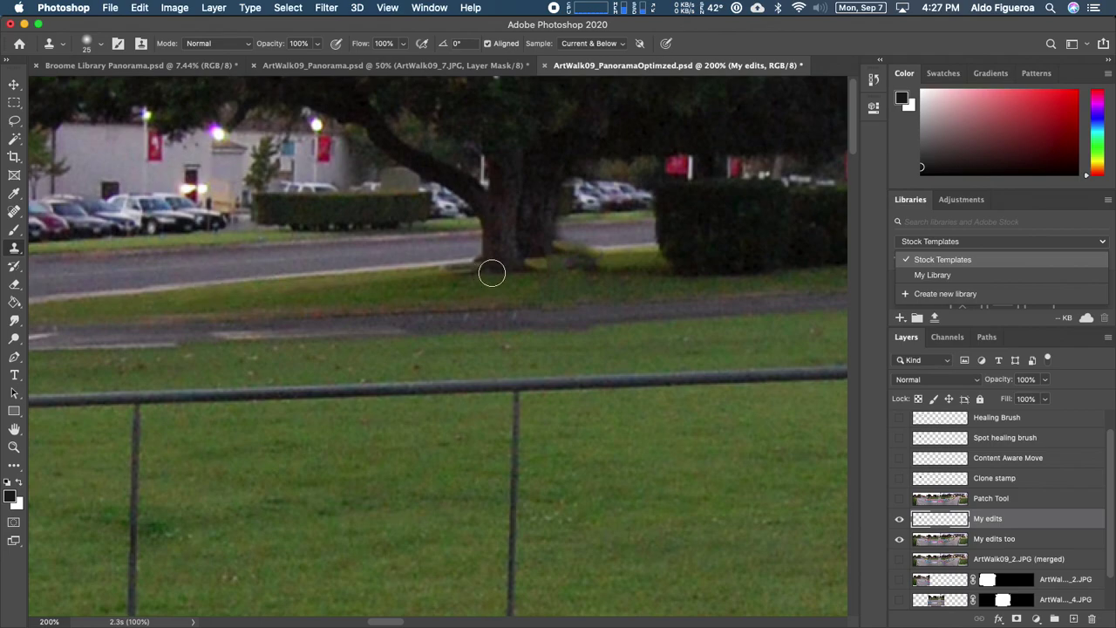
{"action": "mouse_move", "coordinate": [576, 255]}
{"action": "left_mouse_down"}
{"action": "mouse_move", "coordinate": [642, 249]}
{"action": "mouse_move", "coordinate": [563, 249]}
{"action": "mouse_move", "coordinate": [565, 240]}
{"action": "left_mouse_up"}
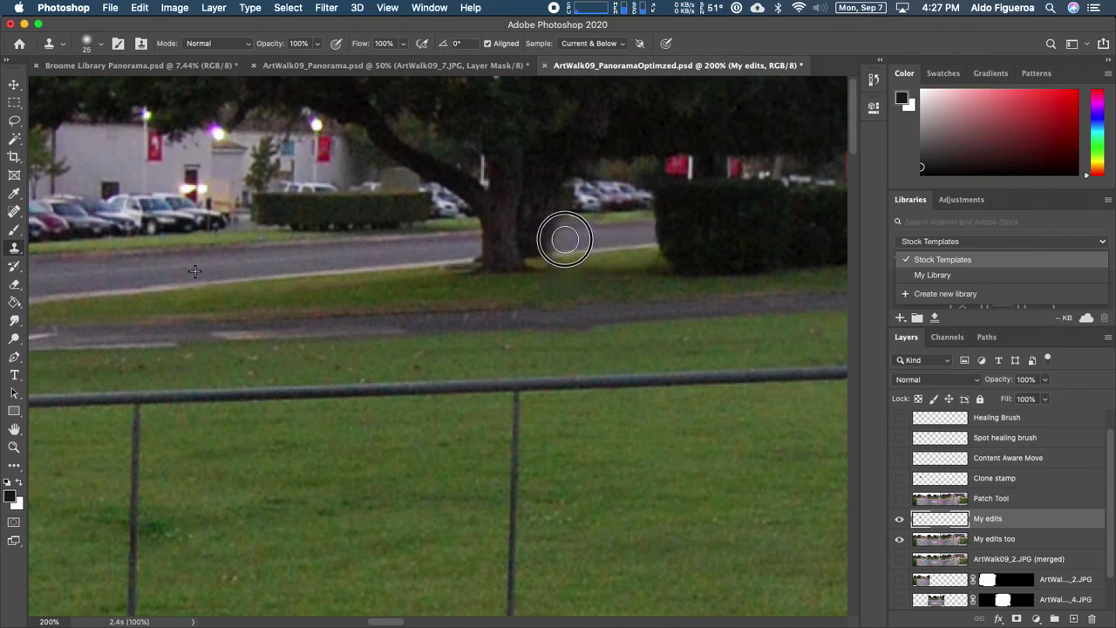
{"action": "left_click_drag", "start_coordinate": [637, 267], "coordinate": [370, 370]}
{"action": "mouse_move", "coordinate": [508, 333]}
{"action": "left_mouse_down"}
{"action": "mouse_move", "coordinate": [341, 305]}
{"action": "mouse_move", "coordinate": [400, 289]}
{"action": "left_mouse_up"}
Step: Clone over the pale smear beside the large trunk, sampling the reddish tree trunk behind the walkway lamps
{"action": "left_click_drag", "start_coordinate": [138, 283], "coordinate": [156, 292]}
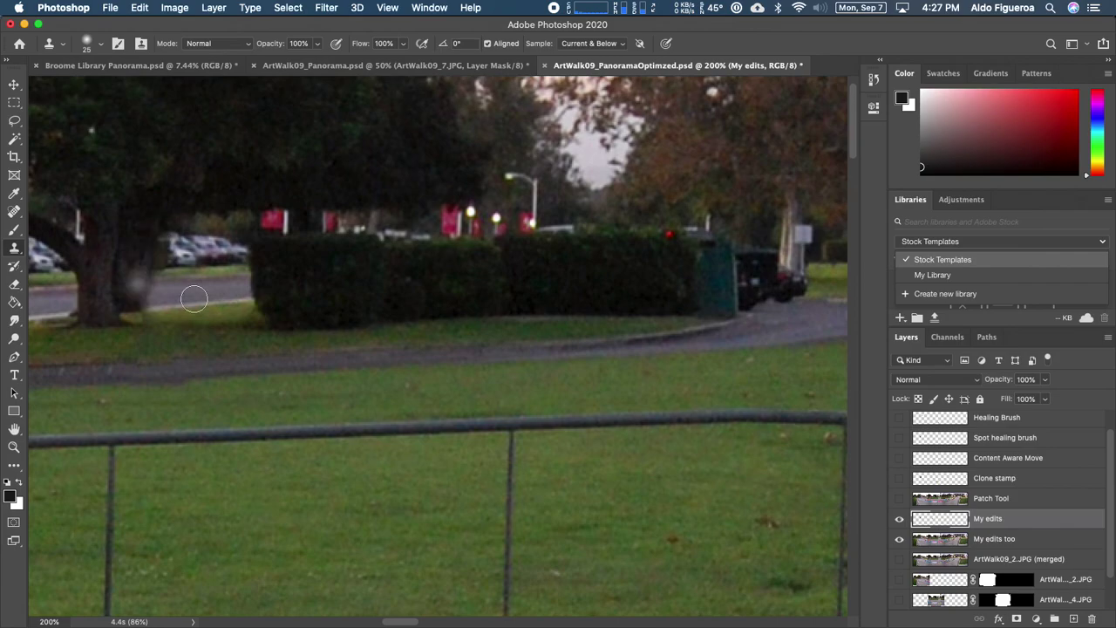
{"action": "scroll", "coordinate": [436, 314], "scroll_direction": "right", "scroll_amount": 5}
{"action": "scroll", "coordinate": [418, 323], "scroll_direction": "right", "scroll_amount": 5}
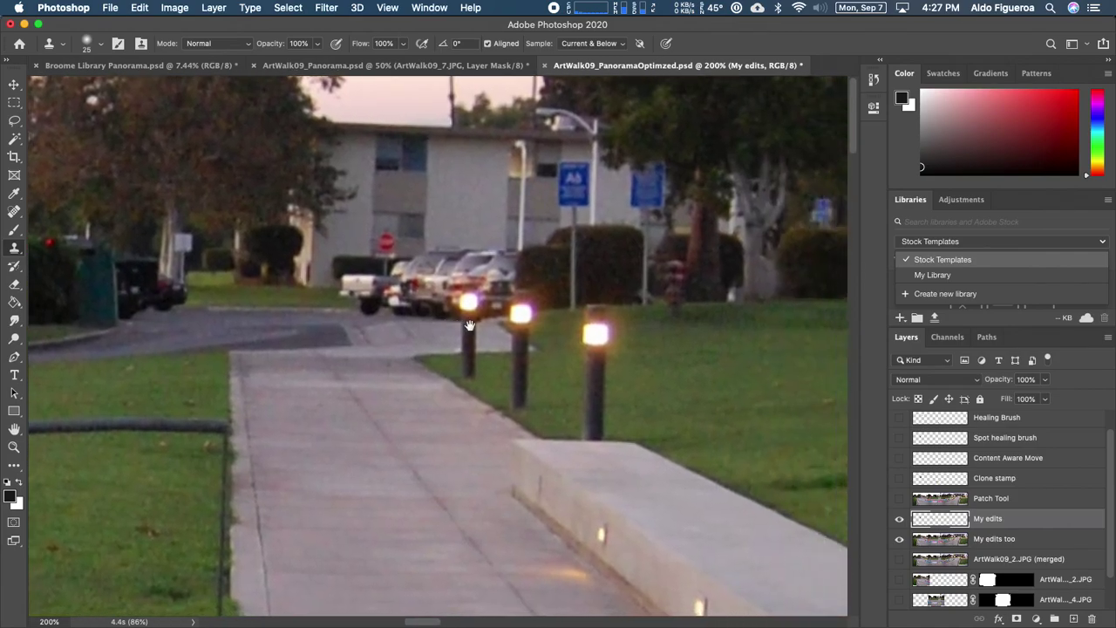
{"action": "scroll", "coordinate": [469, 325], "scroll_direction": "right", "scroll_amount": 1}
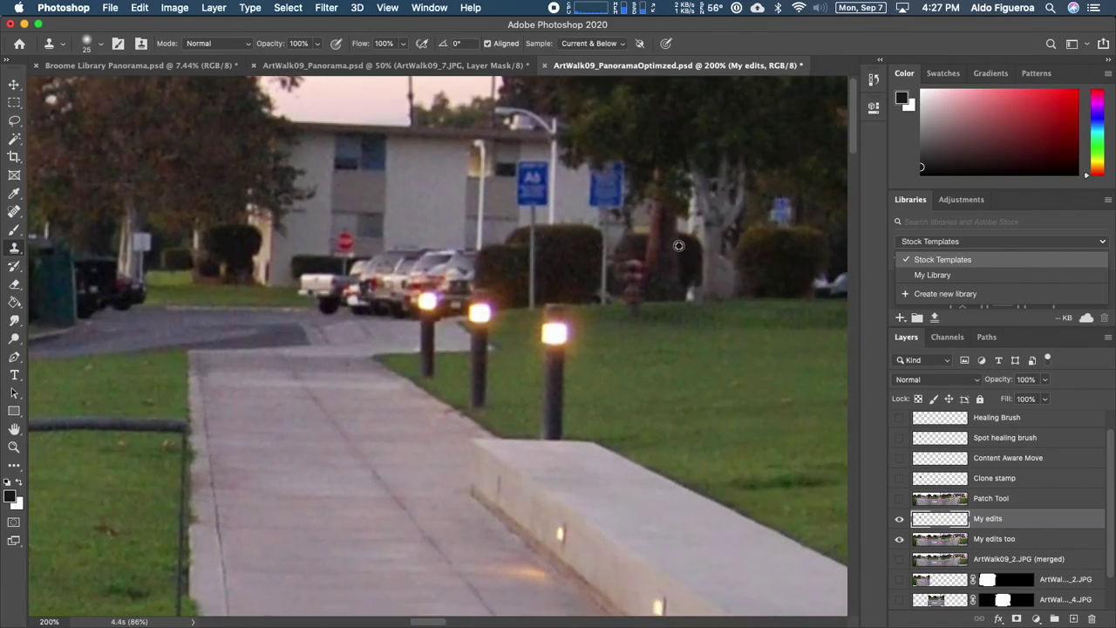
{"action": "left_click_drag", "start_coordinate": [681, 248], "coordinate": [518, 336]}
{"action": "left_click_drag", "start_coordinate": [261, 349], "coordinate": [469, 361]}
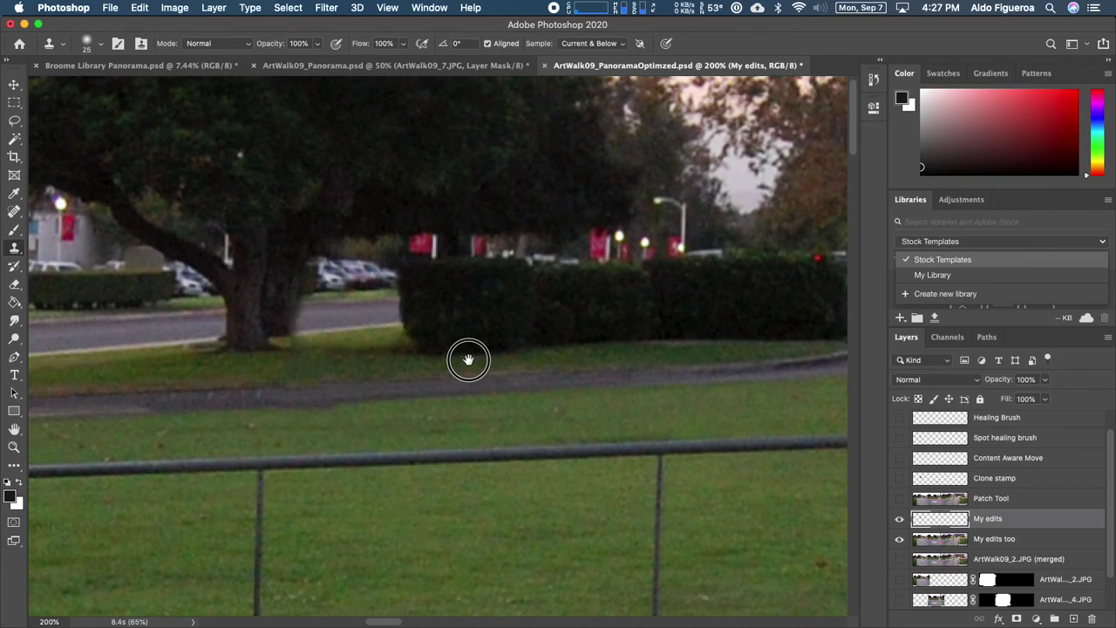
Step: Rebuild the ragged edge of the large tree trunk with the Clone Stamp, looking for source detail near the parking lot
{"action": "scroll", "coordinate": [468, 359], "scroll_direction": "right", "scroll_amount": 10}
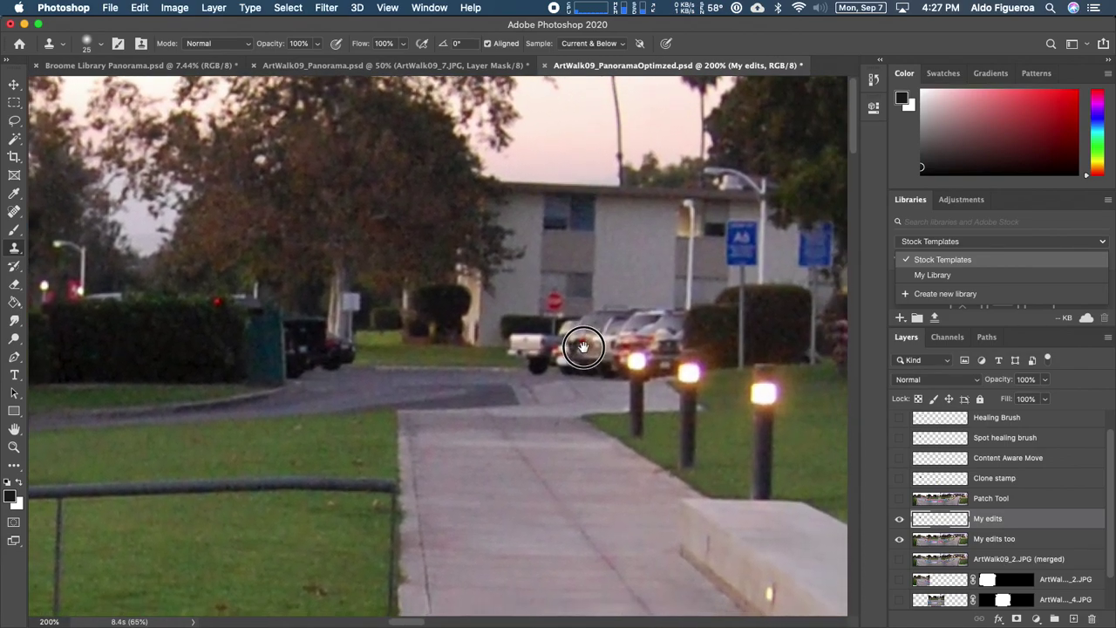
{"action": "scroll", "coordinate": [572, 342], "scroll_direction": "right", "scroll_amount": 10}
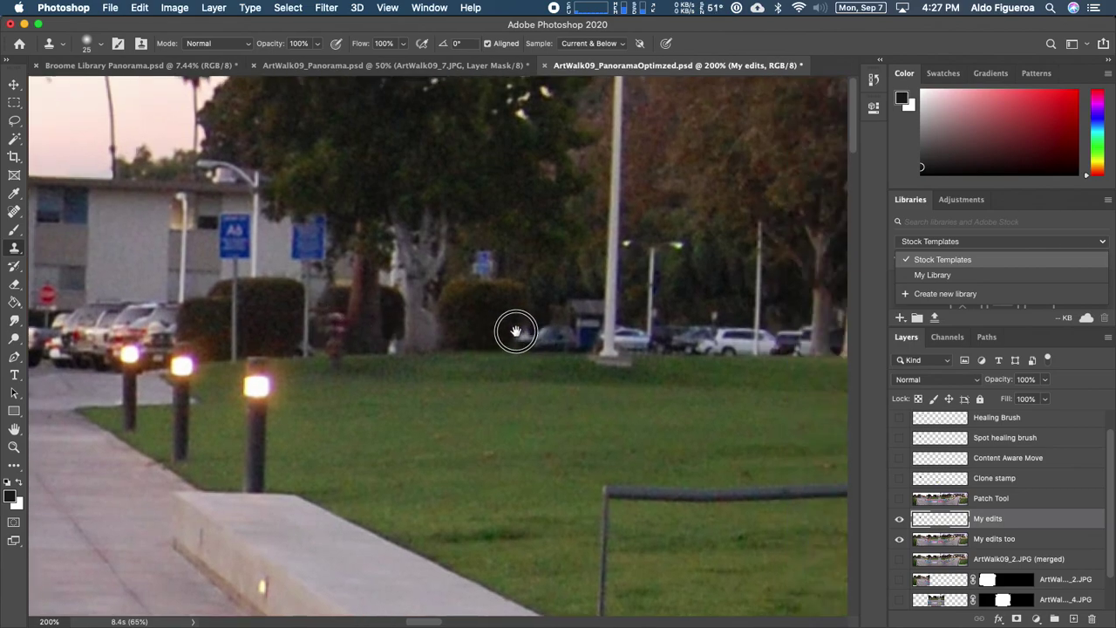
{"action": "left_click_drag", "start_coordinate": [725, 329], "coordinate": [701, 321]}
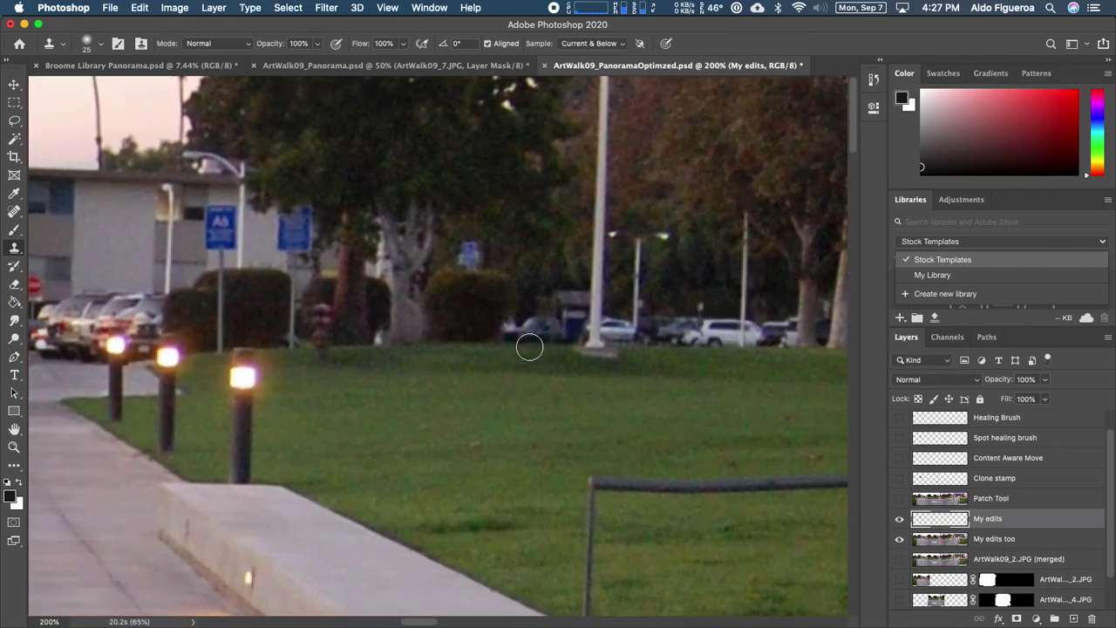
{"action": "scroll", "coordinate": [379, 264], "scroll_direction": "right", "scroll_amount": 10}
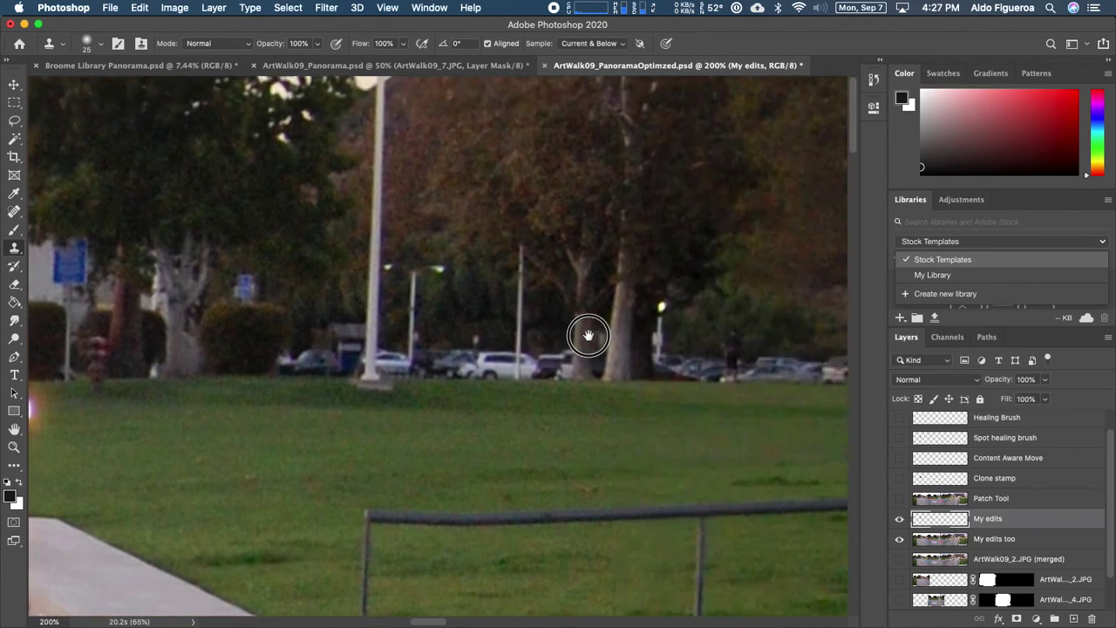
{"action": "scroll", "coordinate": [783, 362], "scroll_direction": "right", "scroll_amount": 15}
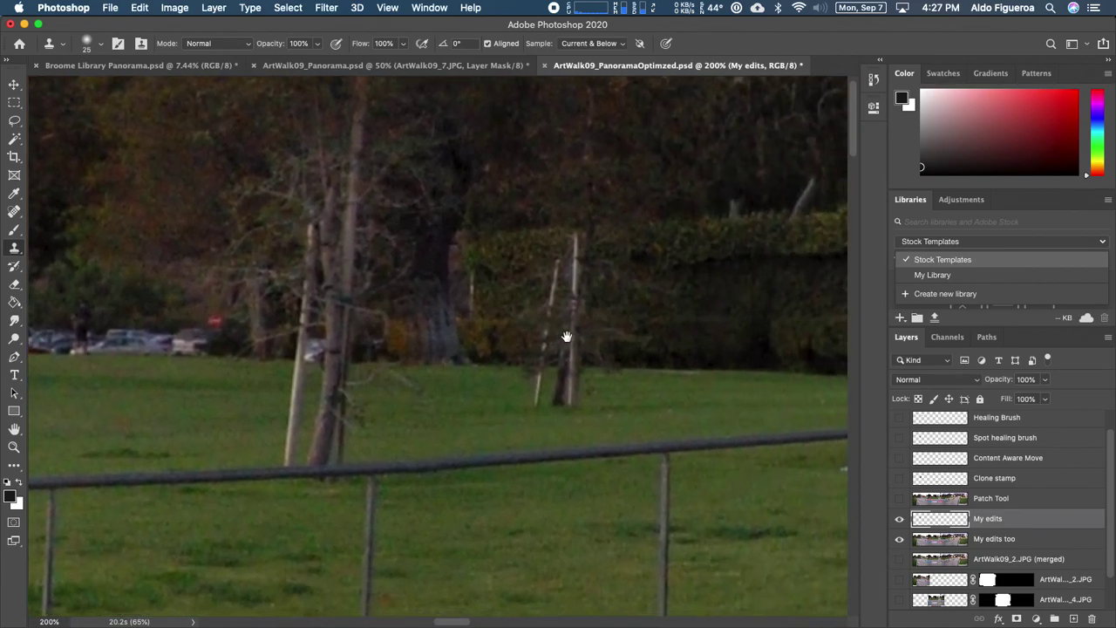
{"action": "scroll", "coordinate": [433, 342], "scroll_direction": "left", "scroll_amount": 15}
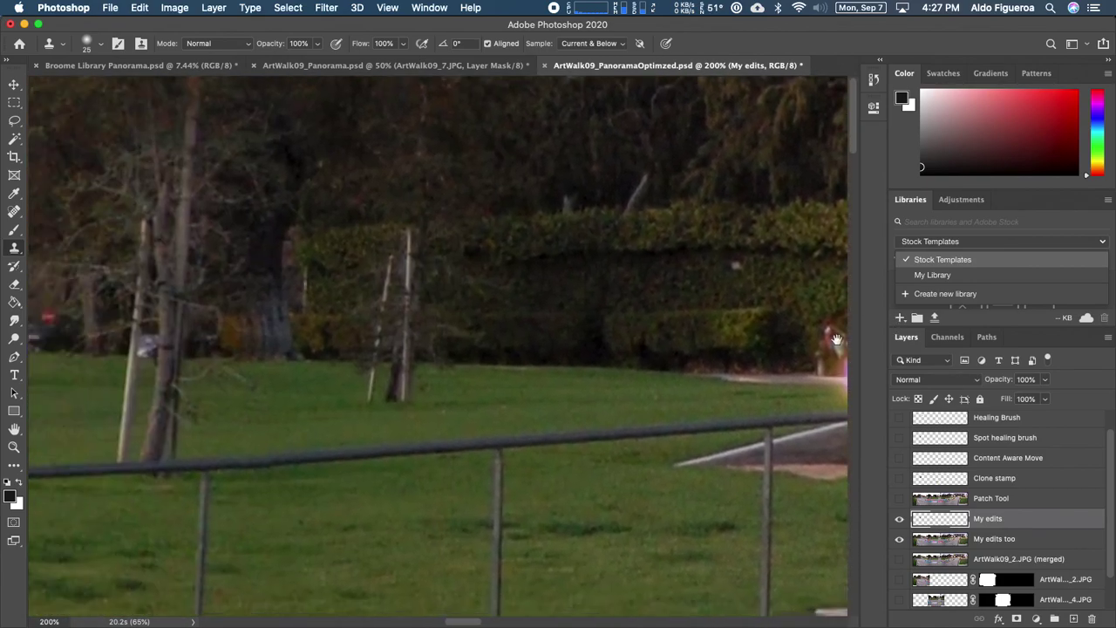
{"action": "scroll", "coordinate": [517, 336], "scroll_direction": "left", "scroll_amount": 3}
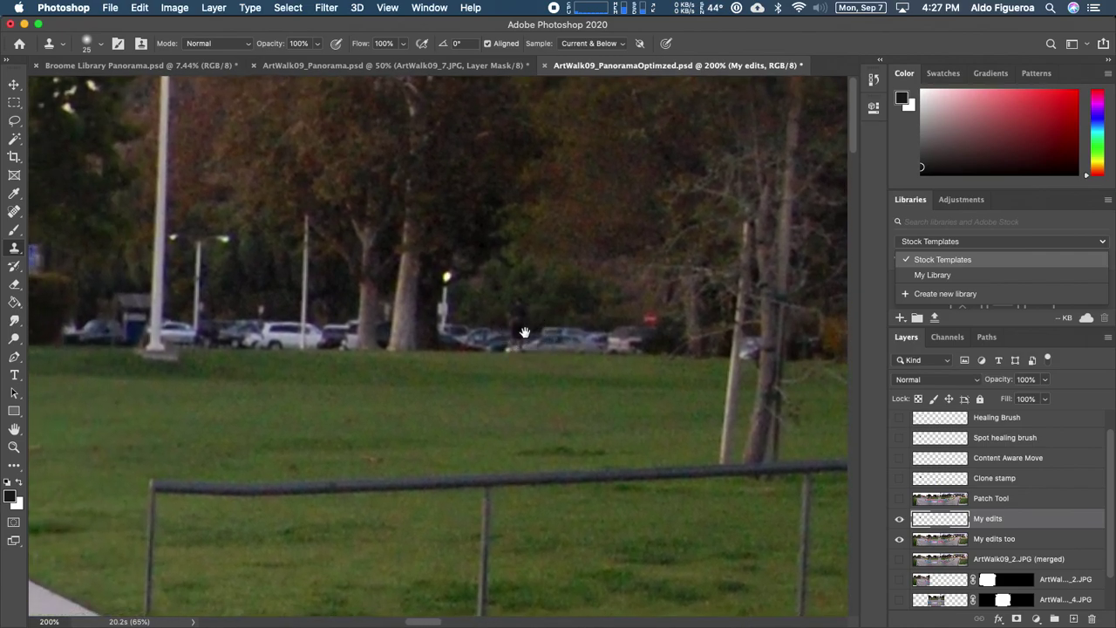
{"action": "scroll", "coordinate": [523, 327], "scroll_direction": "left", "scroll_amount": 3}
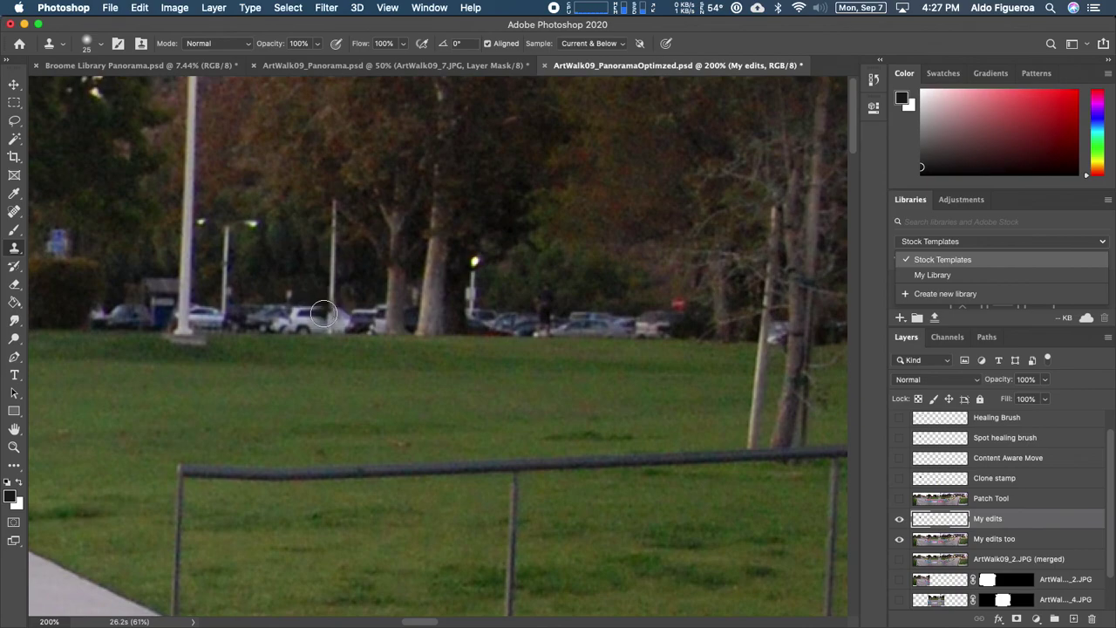
{"action": "scroll", "coordinate": [331, 315], "scroll_direction": "left", "scroll_amount": 15}
{"action": "scroll", "coordinate": [674, 385], "scroll_direction": "down", "scroll_amount": 5}
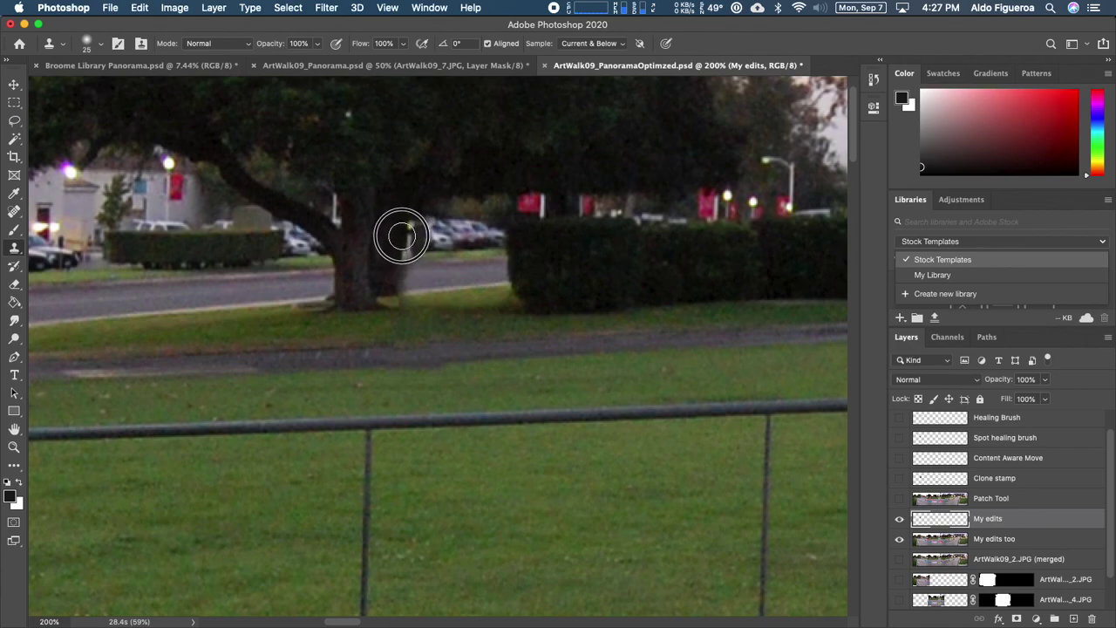
{"action": "left_click_drag", "start_coordinate": [402, 284], "coordinate": [398, 232]}
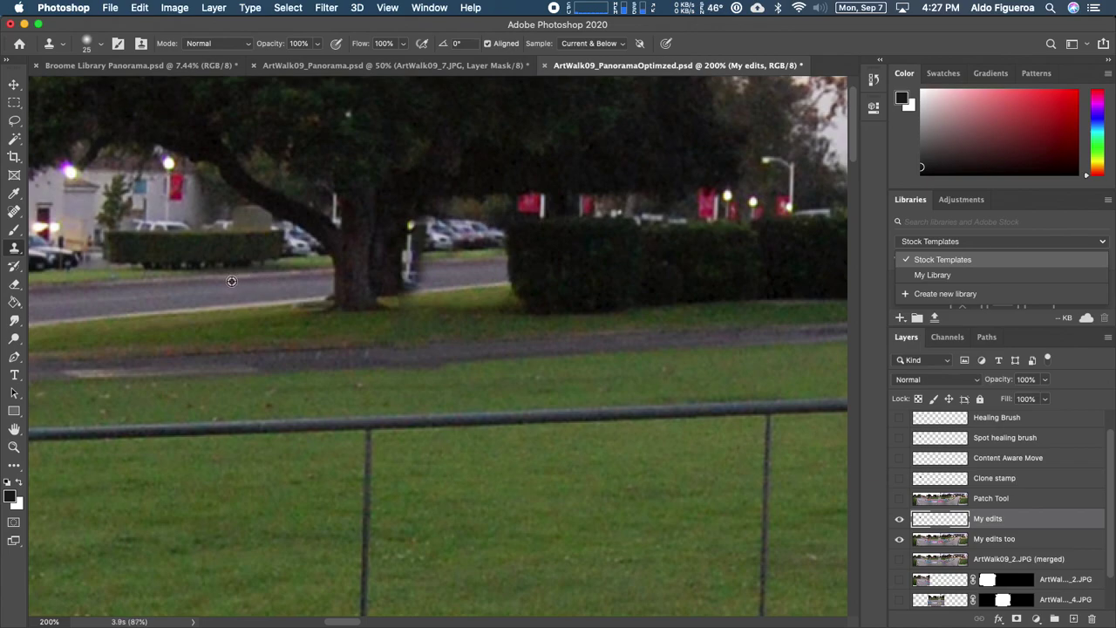
Step: Clone away the stray pale post beside the large trunk, using the road and the greenery by the parked cars
{"action": "mouse_move", "coordinate": [427, 266]}
{"action": "left_mouse_down"}
{"action": "mouse_move", "coordinate": [407, 266]}
{"action": "mouse_move", "coordinate": [415, 276]}
{"action": "mouse_move", "coordinate": [424, 244]}
{"action": "mouse_move", "coordinate": [411, 276]}
{"action": "left_mouse_up"}
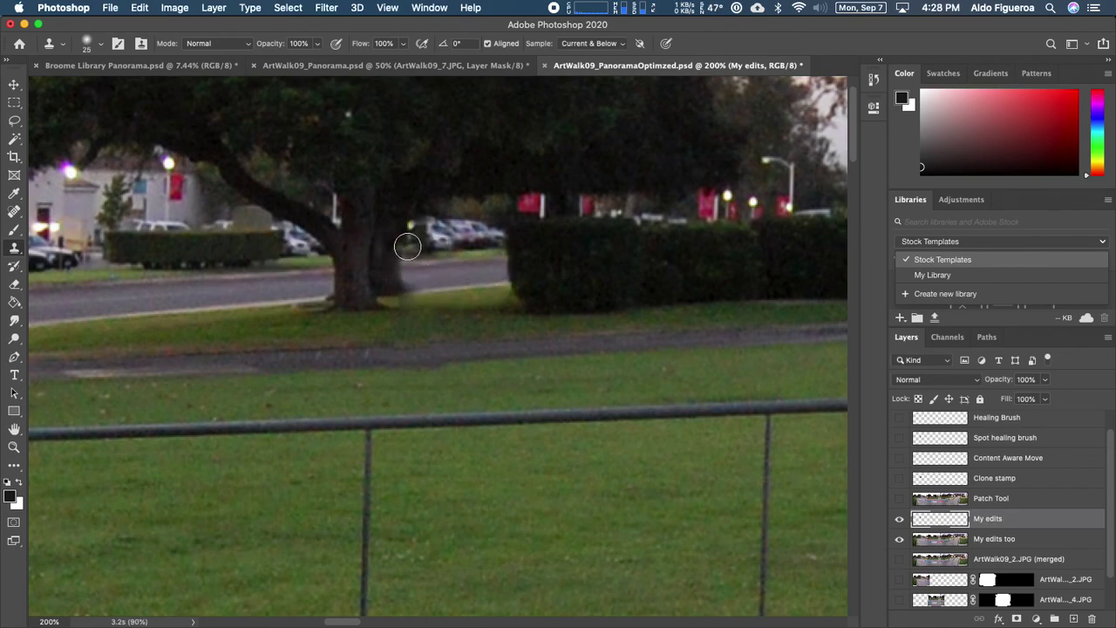
{"action": "left_click_drag", "start_coordinate": [418, 250], "coordinate": [418, 227]}
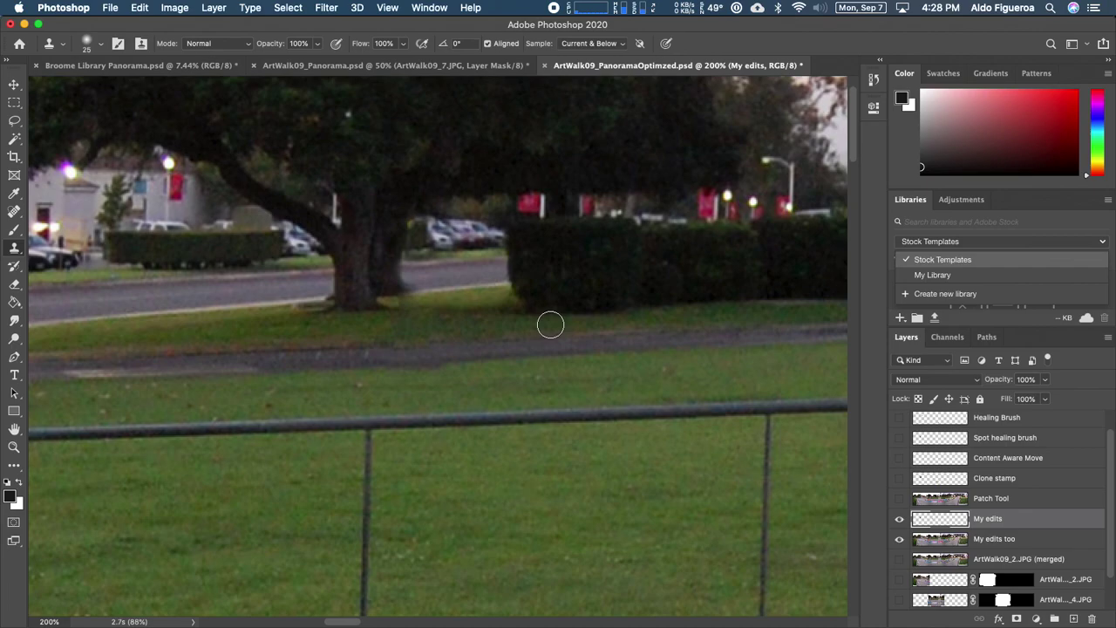
{"action": "key", "text": "super+minus"}
{"action": "key", "text": "super+equal"}
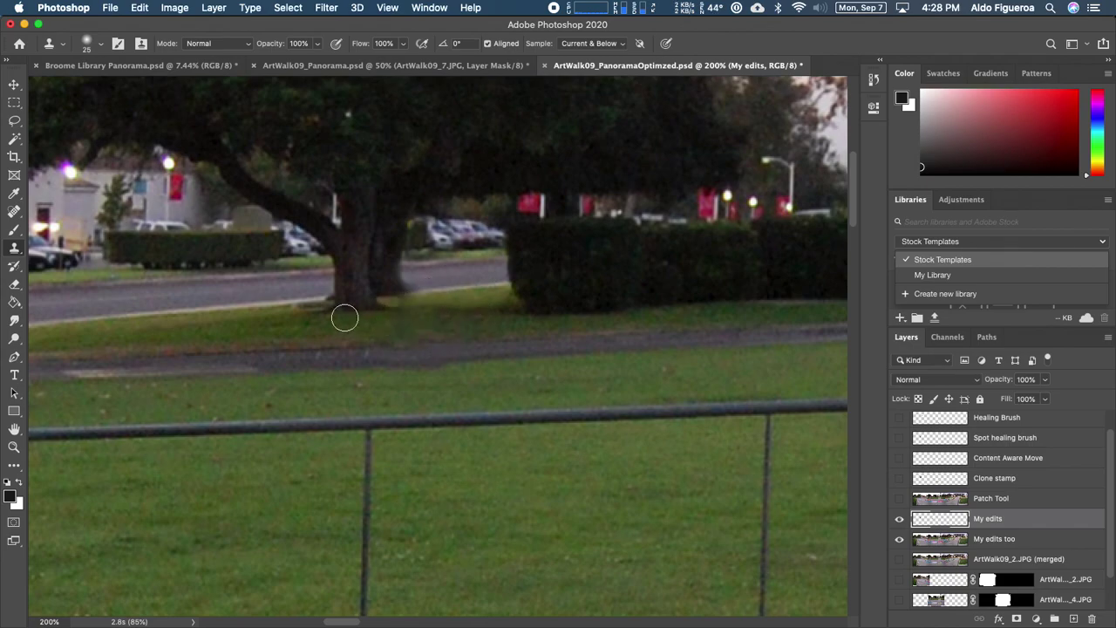
Step: Try to smooth the dark root and grass line at the large trunk's base with a 7 px Spot Healing Brush
{"action": "left_click", "coordinate": [15, 213]}
{"action": "left_click_drag", "start_coordinate": [15, 213], "coordinate": [64, 215]}
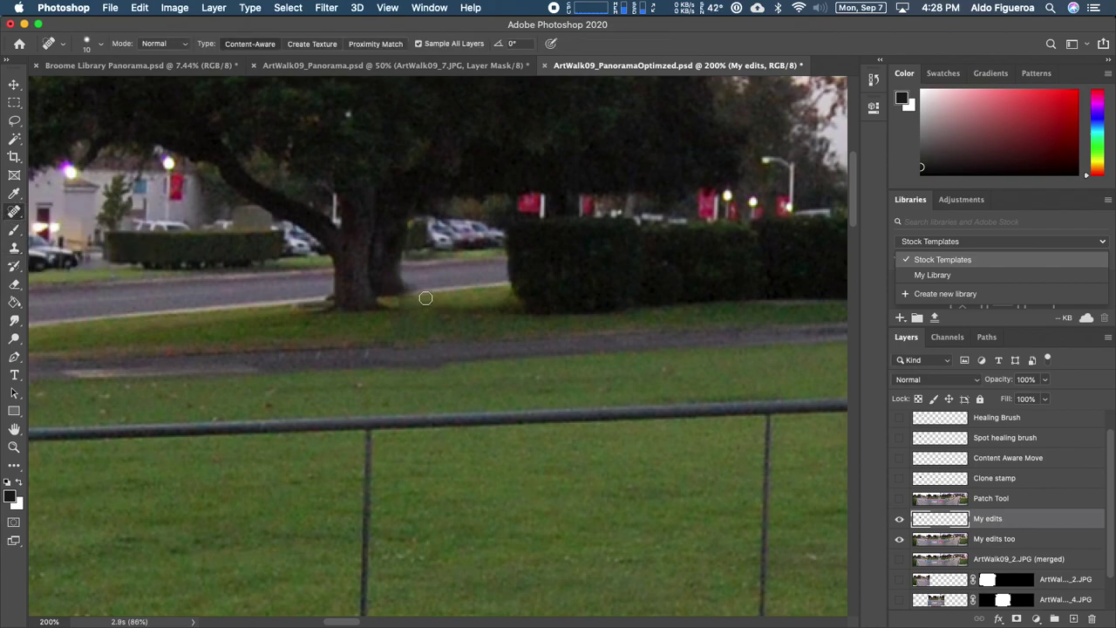
{"action": "key", "text": "super+equal"}
{"action": "key", "text": "super+equal"}
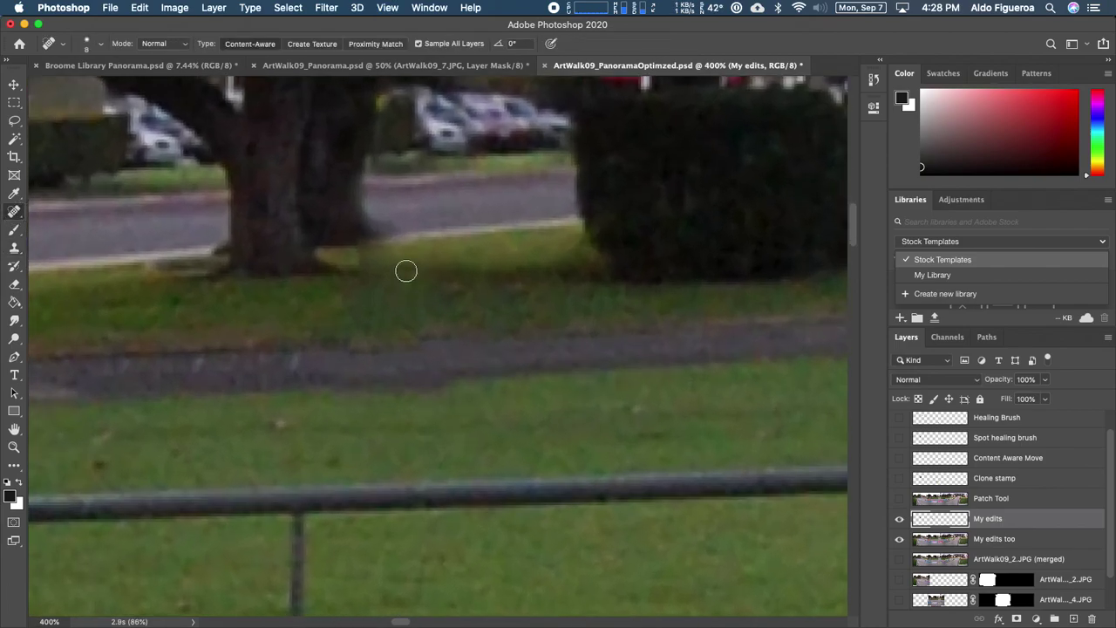
{"action": "mouse_move", "coordinate": [374, 263]}
{"action": "left_mouse_down"}
{"action": "mouse_move", "coordinate": [357, 252]}
{"action": "mouse_move", "coordinate": [364, 277]}
{"action": "mouse_move", "coordinate": [354, 256]}
{"action": "mouse_move", "coordinate": [365, 253]}
{"action": "mouse_move", "coordinate": [323, 253]}
{"action": "left_mouse_up"}
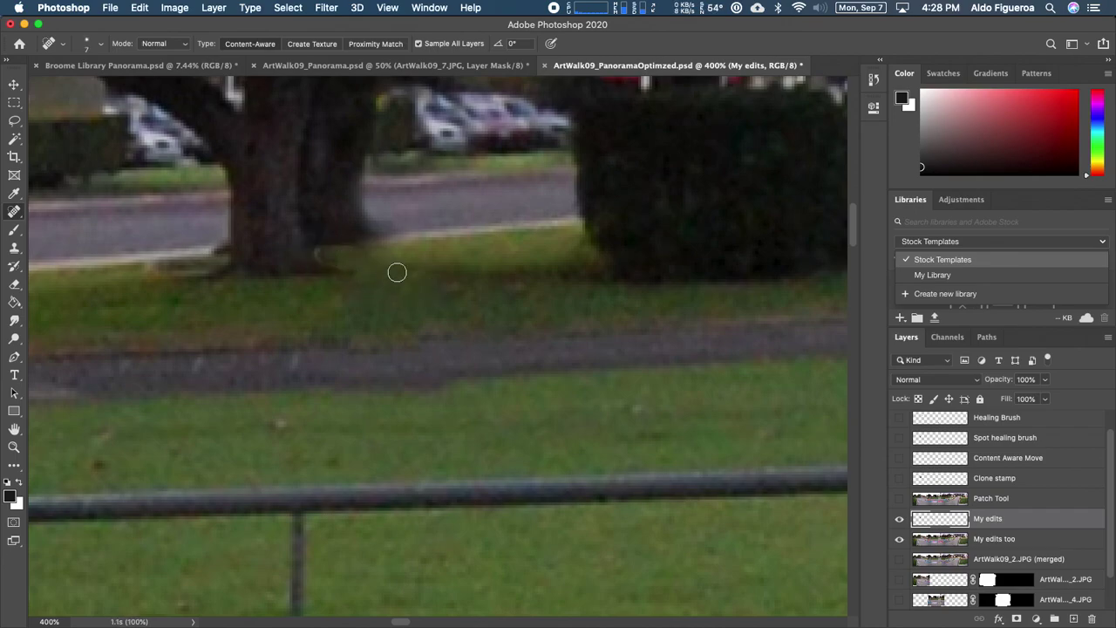
{"action": "key", "text": "super+minus"}
{"action": "key", "text": "super+minus"}
{"action": "key", "text": "super+plus"}
{"action": "key", "text": "super+plus"}
{"action": "key", "text": "super+plus"}
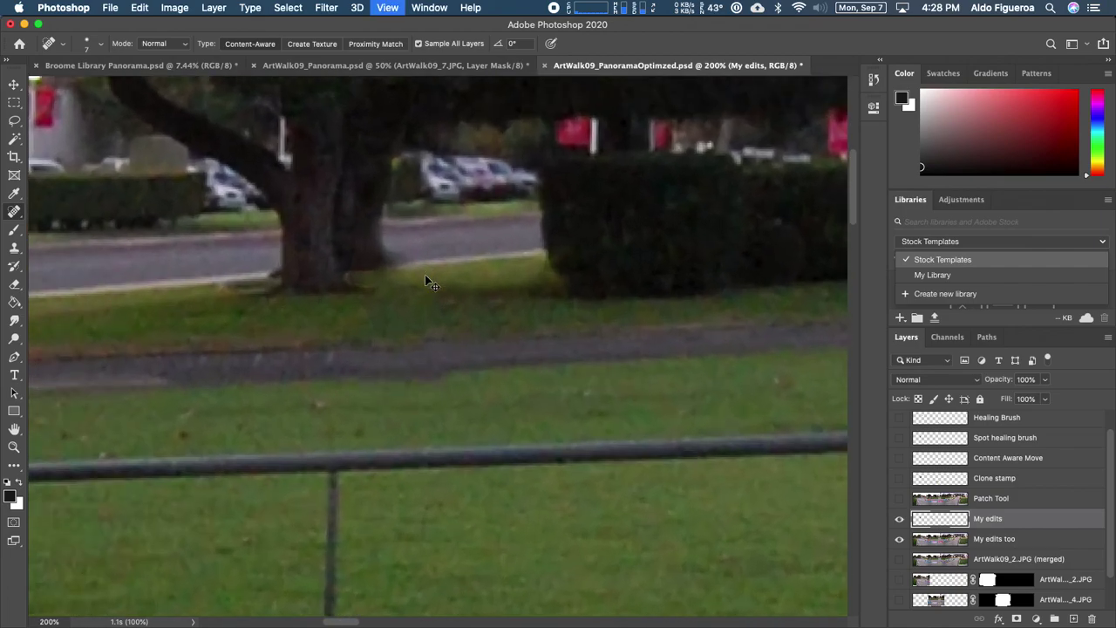
{"action": "mouse_move", "coordinate": [286, 224]}
{"action": "left_mouse_down"}
{"action": "mouse_move", "coordinate": [296, 235]}
{"action": "mouse_move", "coordinate": [354, 224]}
{"action": "left_mouse_up"}
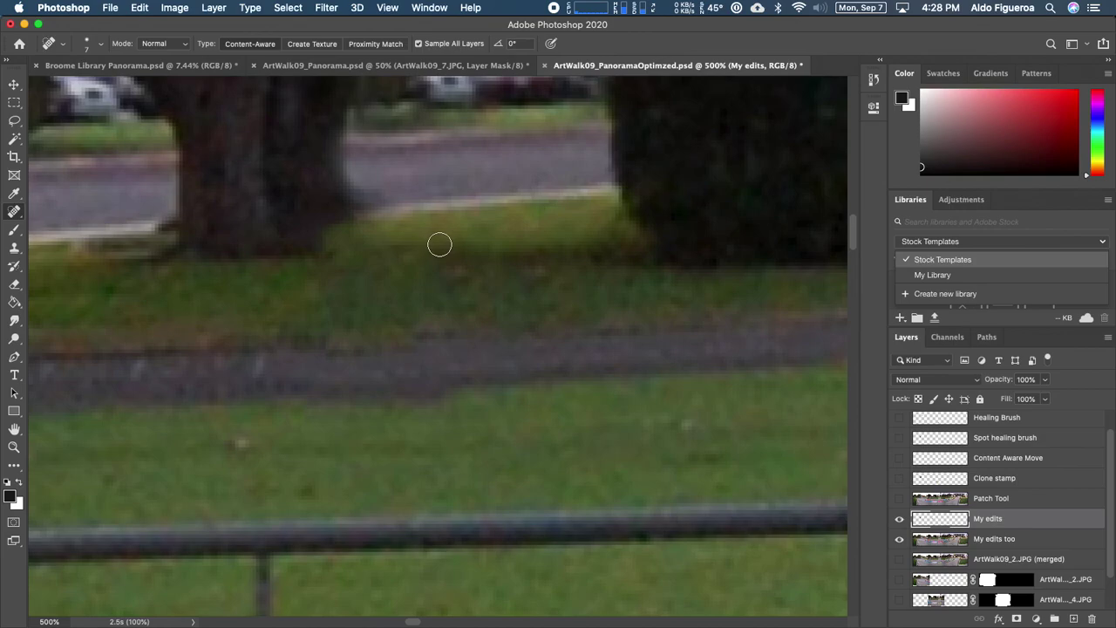
Step: Check the retouched tree area at normal size and undo the last spot-healing strokes
{"action": "key", "text": "super+minus"}
{"action": "key", "text": "super+minus"}
{"action": "key", "text": "super+minus"}
{"action": "key", "text": "super+minus"}
{"action": "key", "text": "super+minus"}
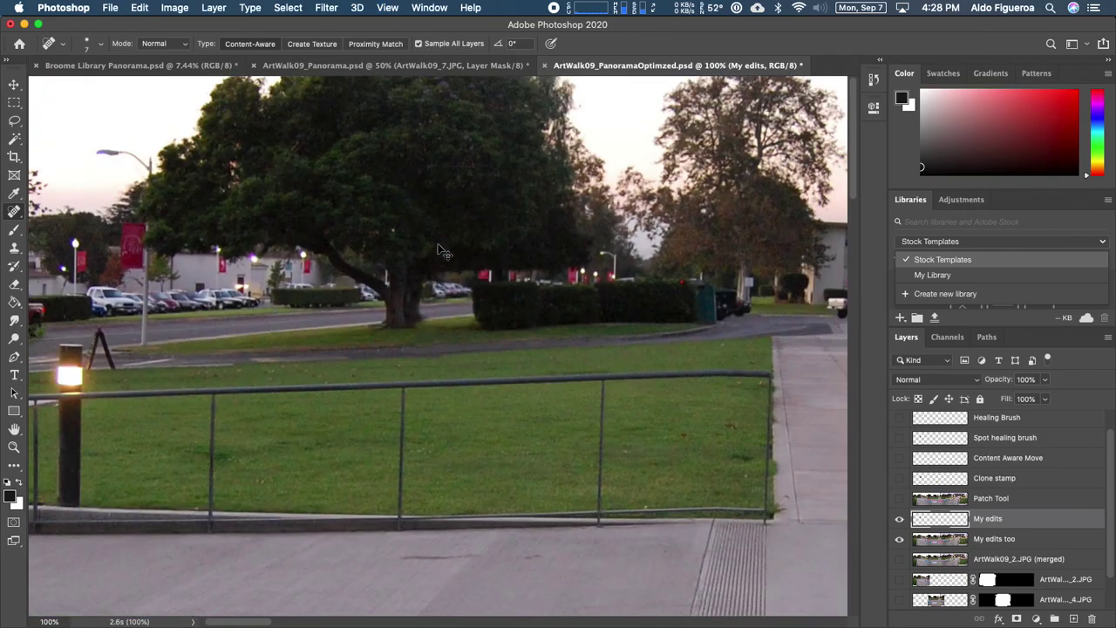
{"action": "key", "text": "super+plus"}
{"action": "key", "text": "super+plus"}
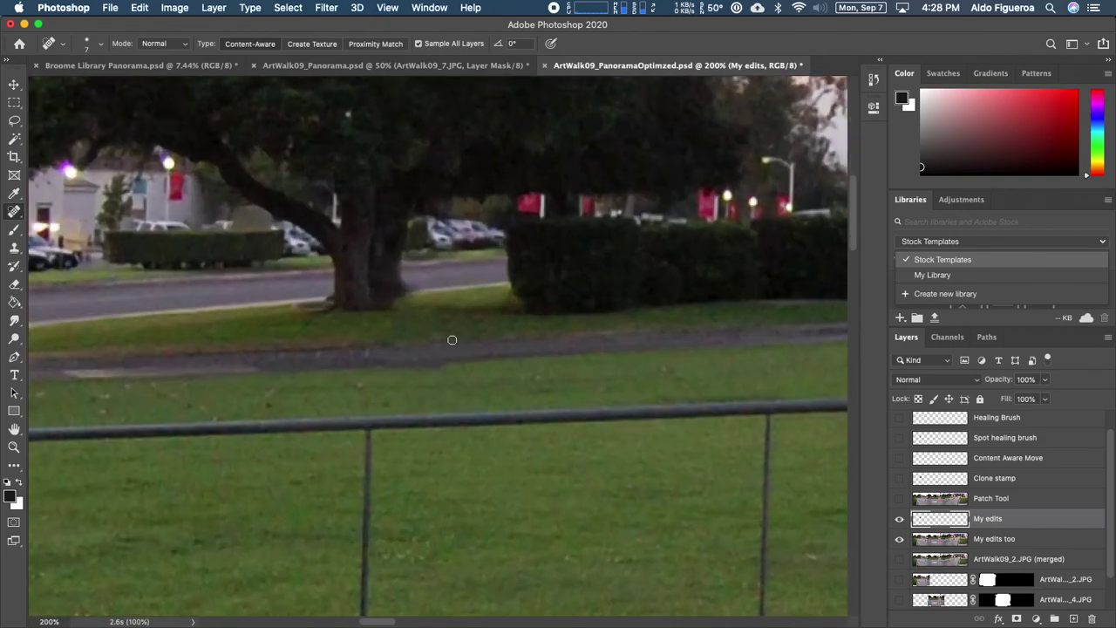
{"action": "key", "text": "super+z"}
{"action": "key", "text": "super+z"}
{"action": "key", "text": "super+z"}
{"action": "key", "text": "super+z"}
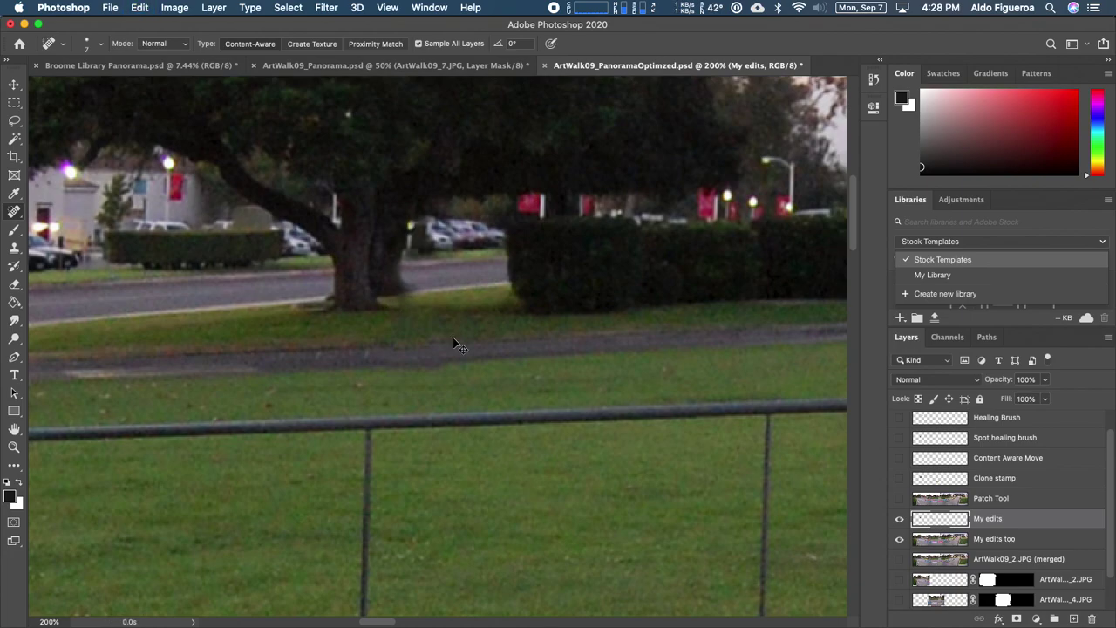
Step: Undo and redo the last spot-healing stroke at the large trunk's base, and heal the dark grass beside it
{"action": "key", "text": "super+z"}
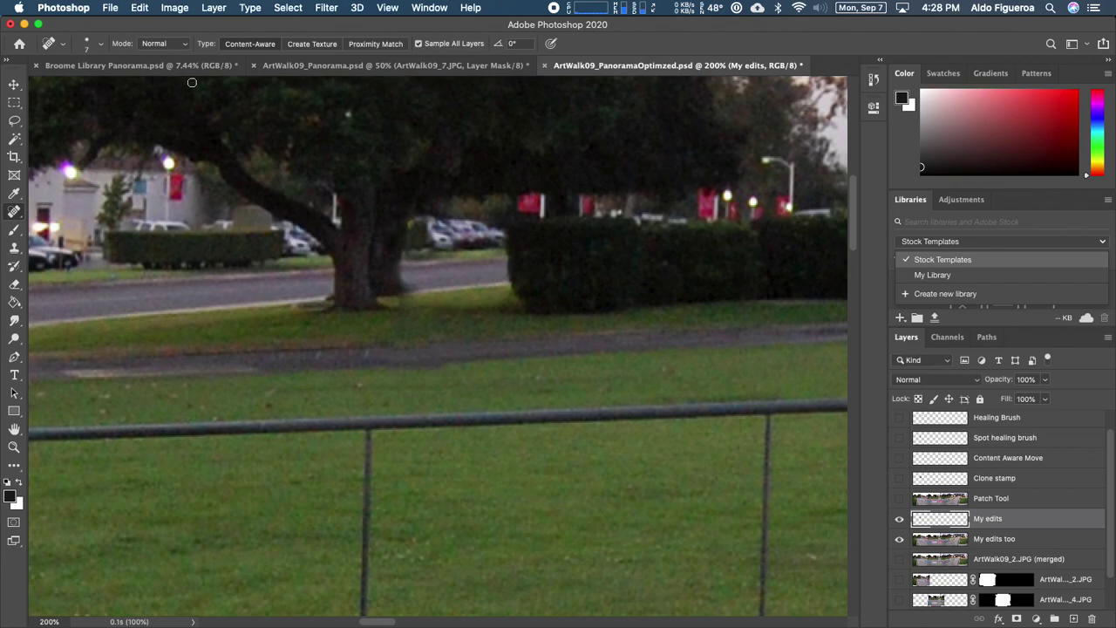
{"action": "left_click", "coordinate": [139, 7]}
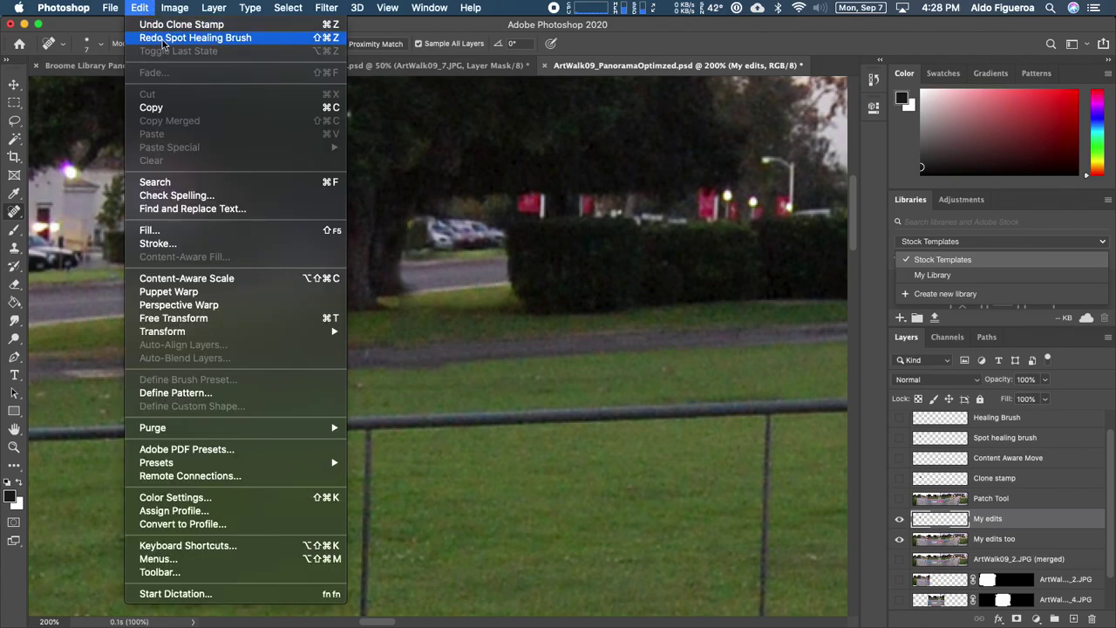
{"action": "left_click", "coordinate": [158, 38]}
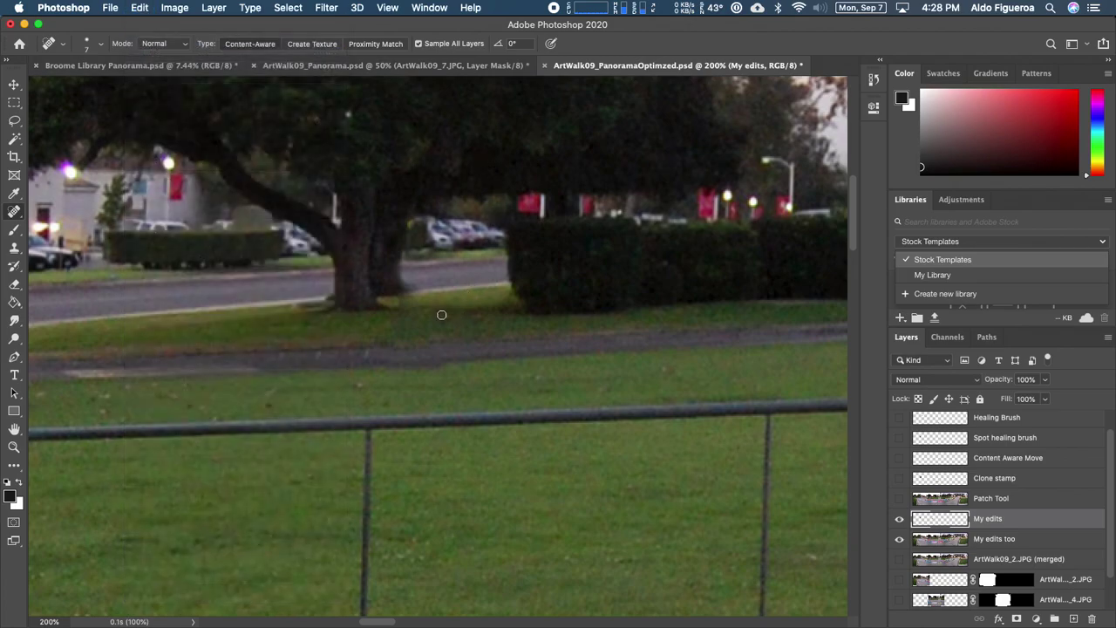
{"action": "left_click", "coordinate": [399, 301]}
Step: Compare the My edits layer shown and hidden, and erase the smudged retouching beside the trunk's base with a 25 px Eraser
{"action": "left_click", "coordinate": [900, 521]}
{"action": "left_click", "coordinate": [901, 520]}
{"action": "left_click", "coordinate": [900, 520]}
{"action": "left_click", "coordinate": [901, 521]}
{"action": "left_click", "coordinate": [14, 284]}
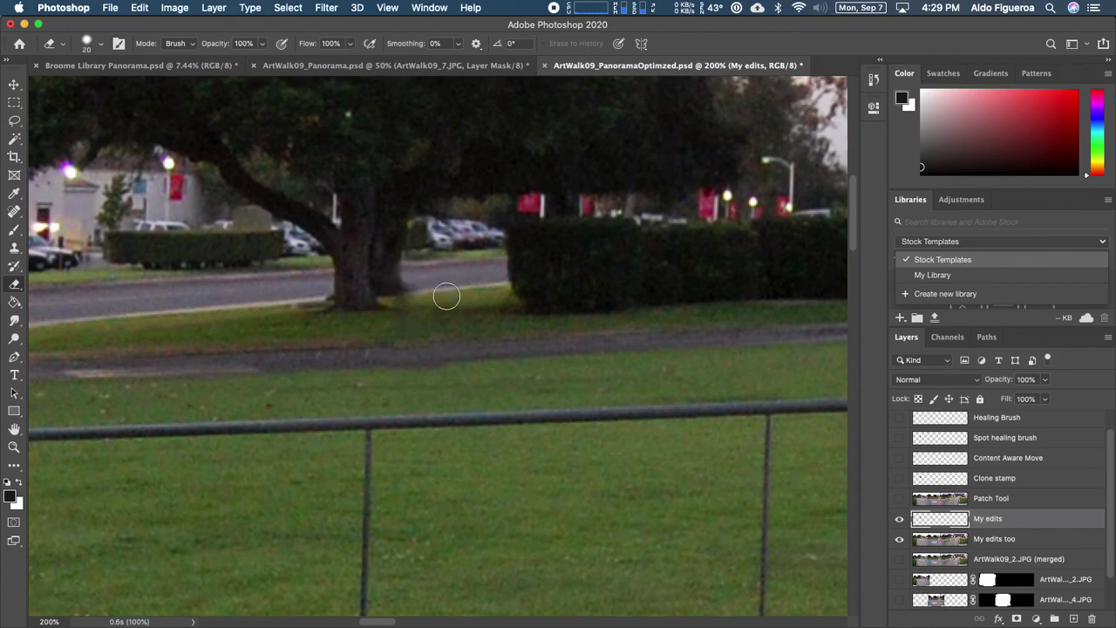
{"action": "left_click", "coordinate": [400, 292]}
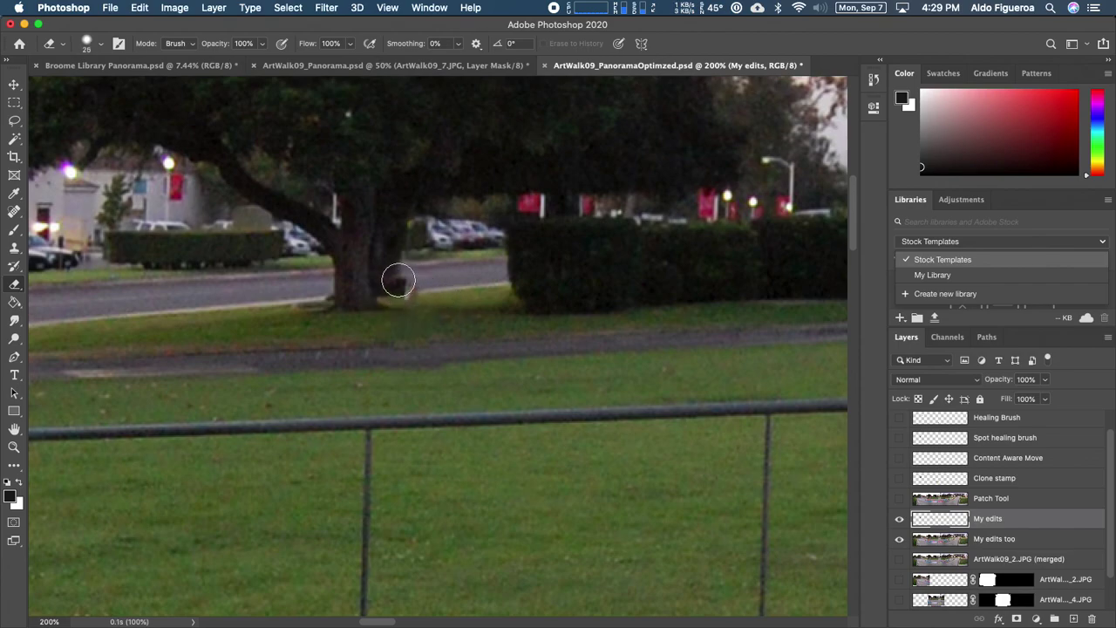
{"action": "left_click_drag", "start_coordinate": [400, 280], "coordinate": [403, 263]}
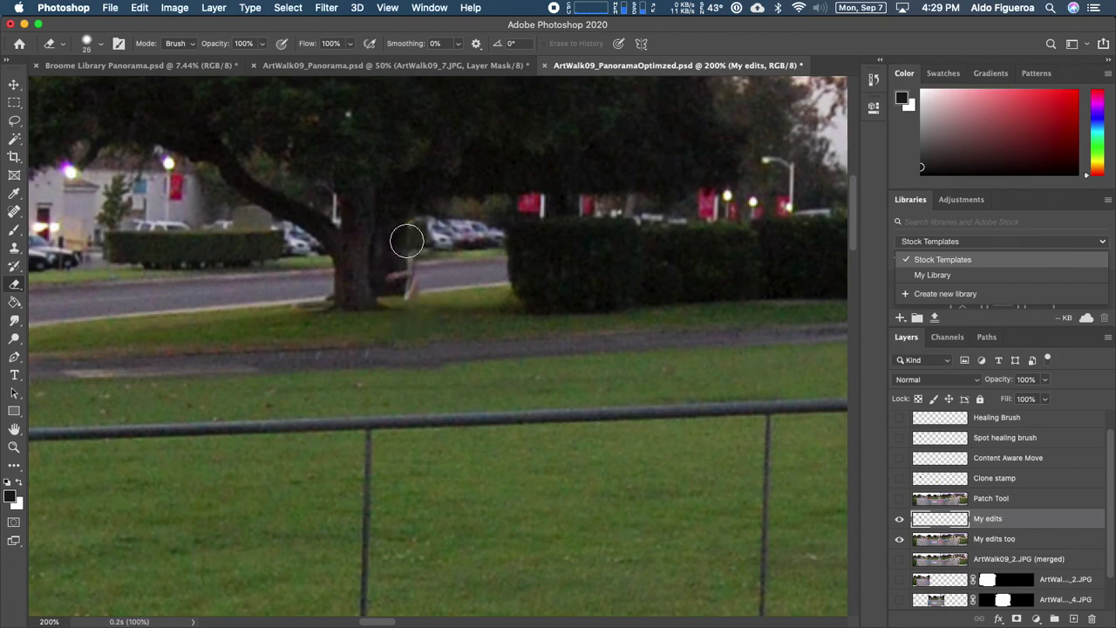
Step: Compare the erased trunk area with the original photo by toggling the My edits layer's visibility
{"action": "left_click", "coordinate": [900, 520]}
{"action": "left_click", "coordinate": [900, 520]}
{"action": "left_click", "coordinate": [900, 520]}
{"action": "left_click", "coordinate": [900, 520]}
{"action": "left_click", "coordinate": [900, 520]}
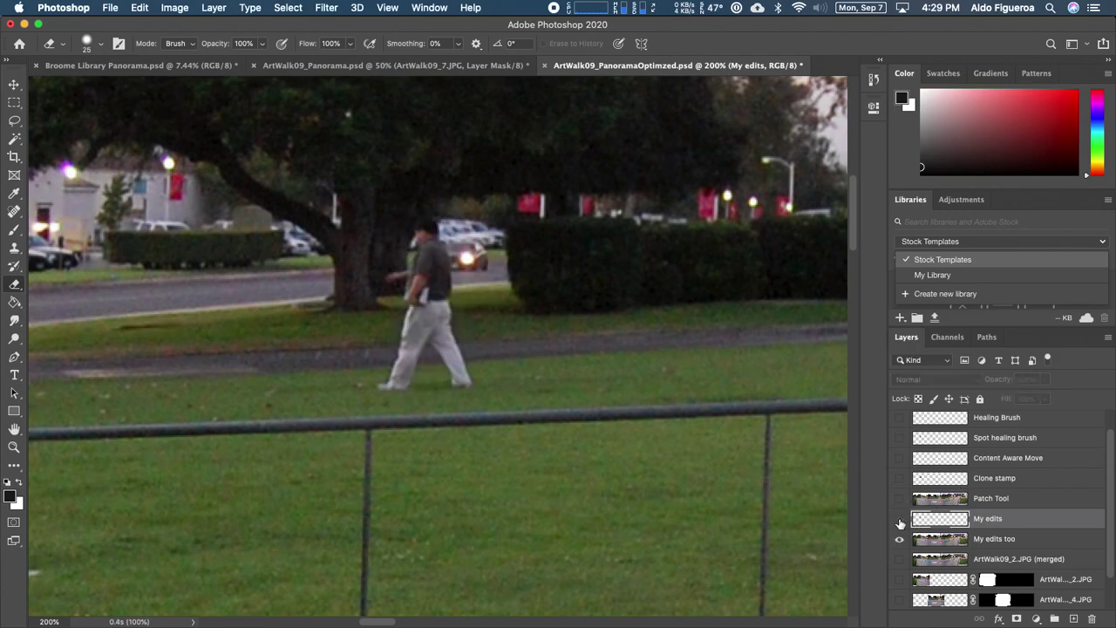
{"action": "left_click", "coordinate": [900, 520]}
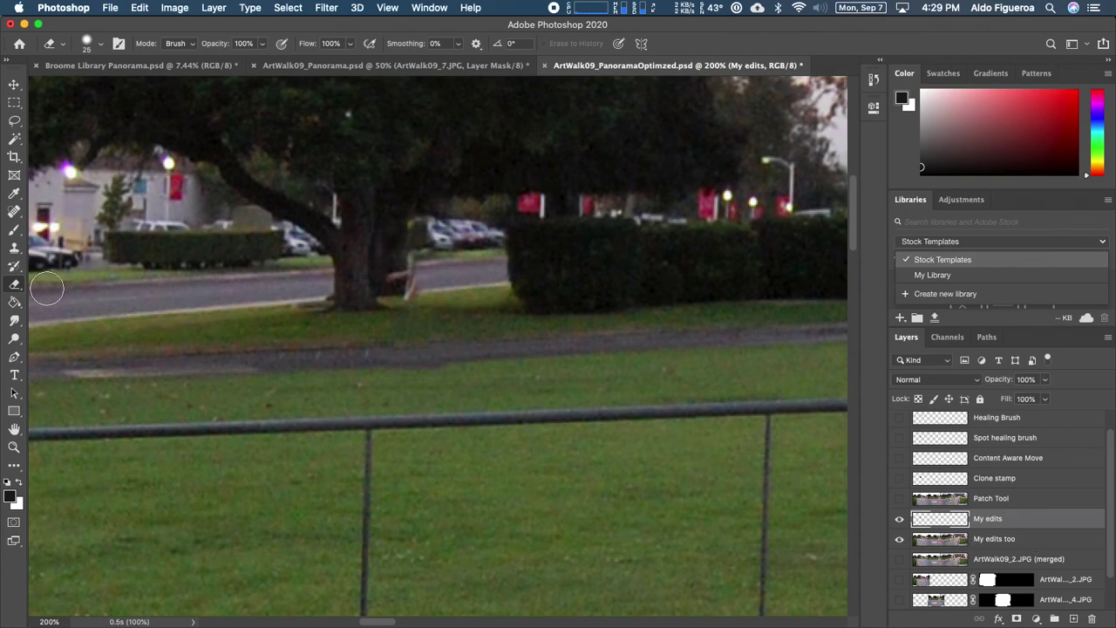
Step: Clone over the remnants of the walking man beside the trunk's base with a 10 px Clone Stamp, sampling the road edge
{"action": "left_click", "coordinate": [15, 250]}
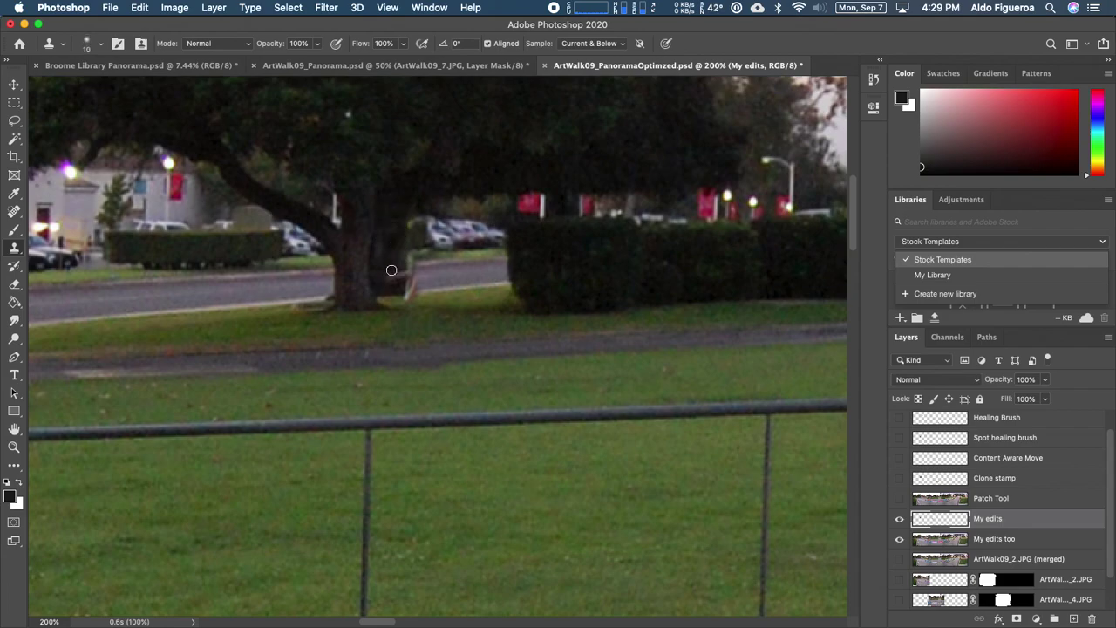
{"action": "left_click_drag", "start_coordinate": [392, 282], "coordinate": [396, 278]}
{"action": "left_click", "coordinate": [490, 286], "text": "alt"}
{"action": "mouse_move", "coordinate": [417, 291]}
{"action": "left_mouse_down"}
{"action": "mouse_move", "coordinate": [411, 267]}
{"action": "mouse_move", "coordinate": [415, 277]}
{"action": "left_mouse_up"}
Step: Check the retouched tree area at 66.7% zoom with the My edits layer shown and hidden
{"action": "key", "text": "super+minus"}
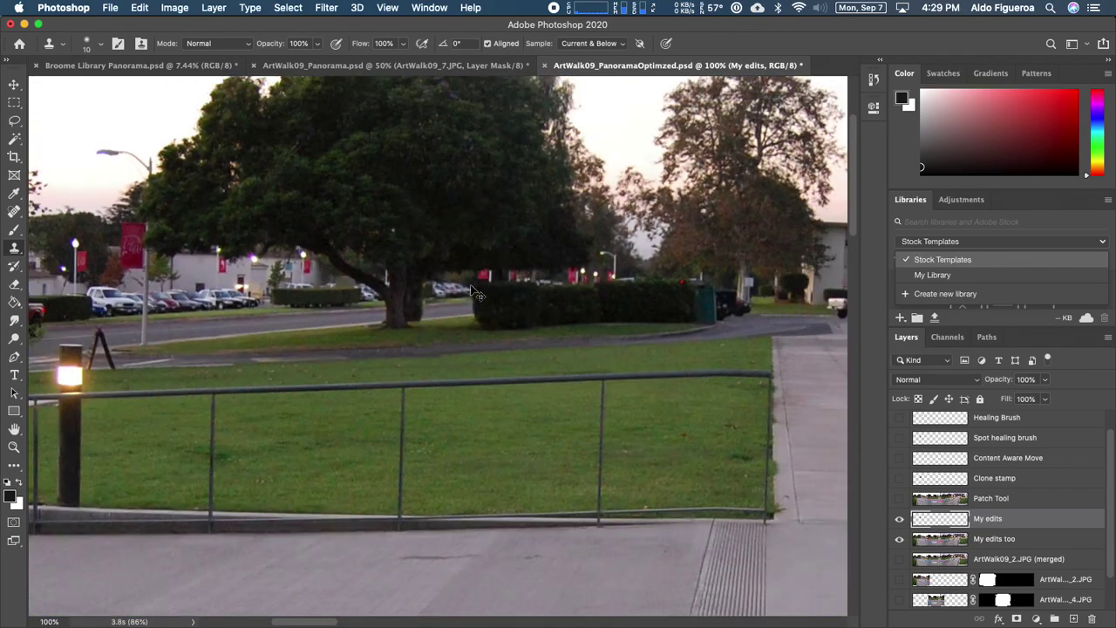
{"action": "key", "text": "super+minus"}
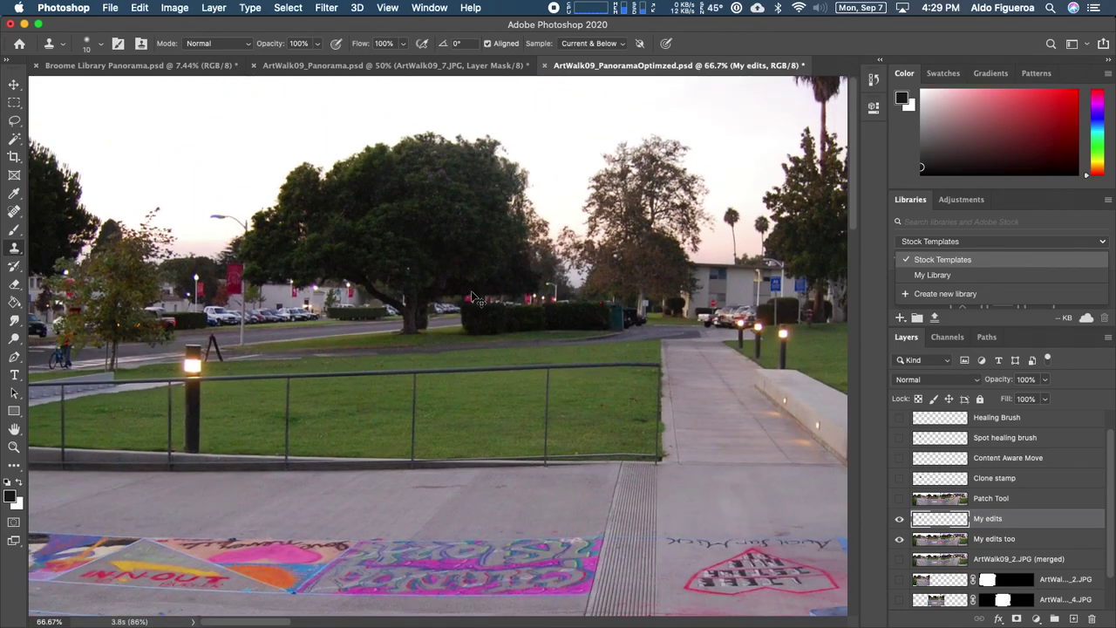
{"action": "left_click", "coordinate": [899, 520]}
{"action": "left_click", "coordinate": [899, 519]}
{"action": "left_click", "coordinate": [899, 520]}
{"action": "left_click", "coordinate": [899, 520]}
Step: Outline the man in the plaid shirt in front of the building with the Patch tool, set to Destination, on the My edits too layer
{"action": "left_click_drag", "start_coordinate": [612, 451], "coordinate": [270, 384]}
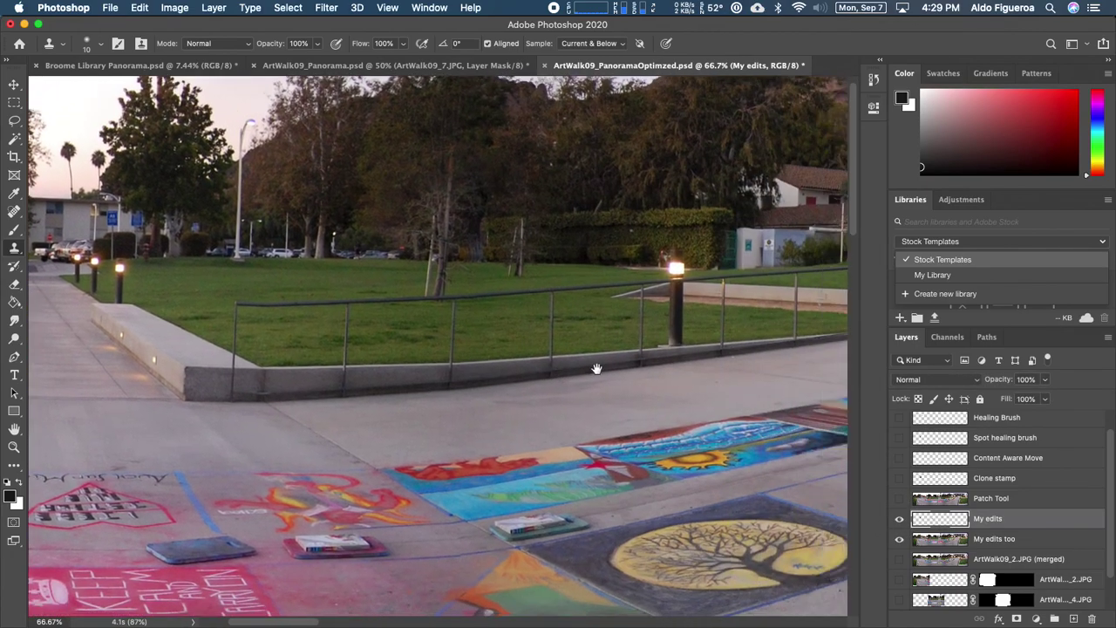
{"action": "left_click_drag", "start_coordinate": [593, 374], "coordinate": [244, 393]}
{"action": "left_click_drag", "start_coordinate": [587, 335], "coordinate": [446, 345]}
{"action": "scroll", "coordinate": [452, 352], "scroll_direction": "up", "scroll_amount": 3}
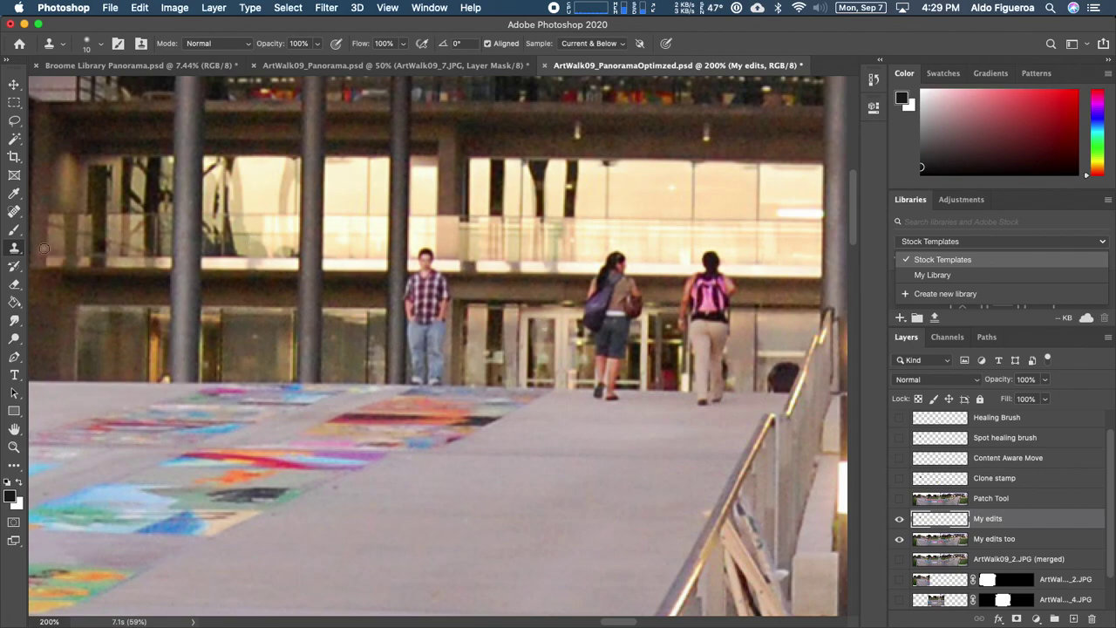
{"action": "left_click", "coordinate": [15, 249]}
{"action": "left_click", "coordinate": [14, 210]}
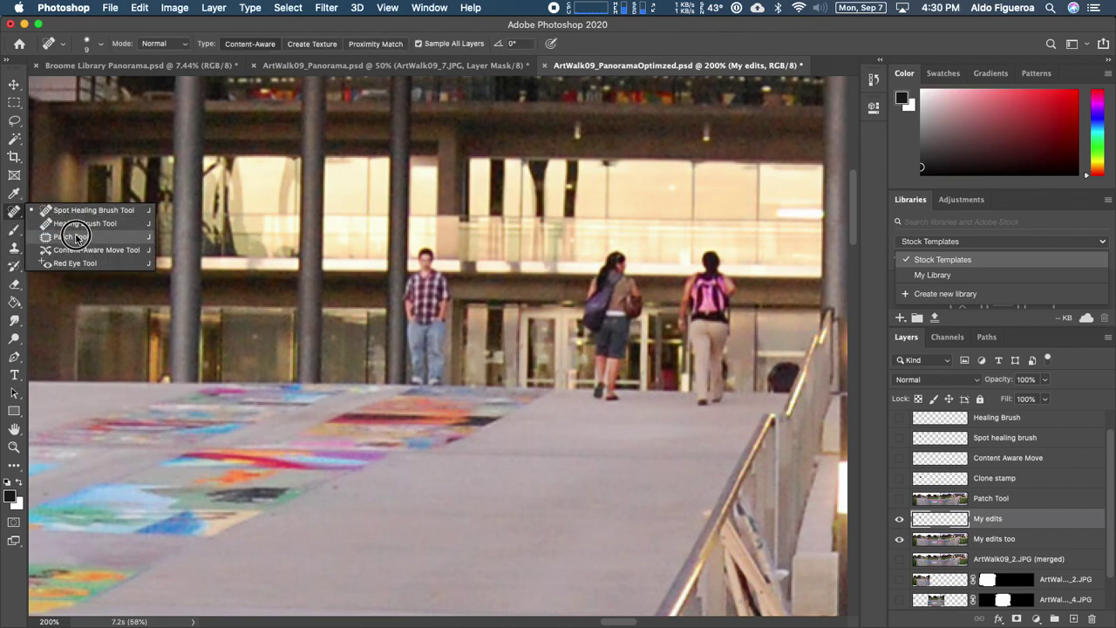
{"action": "left_click", "coordinate": [77, 237]}
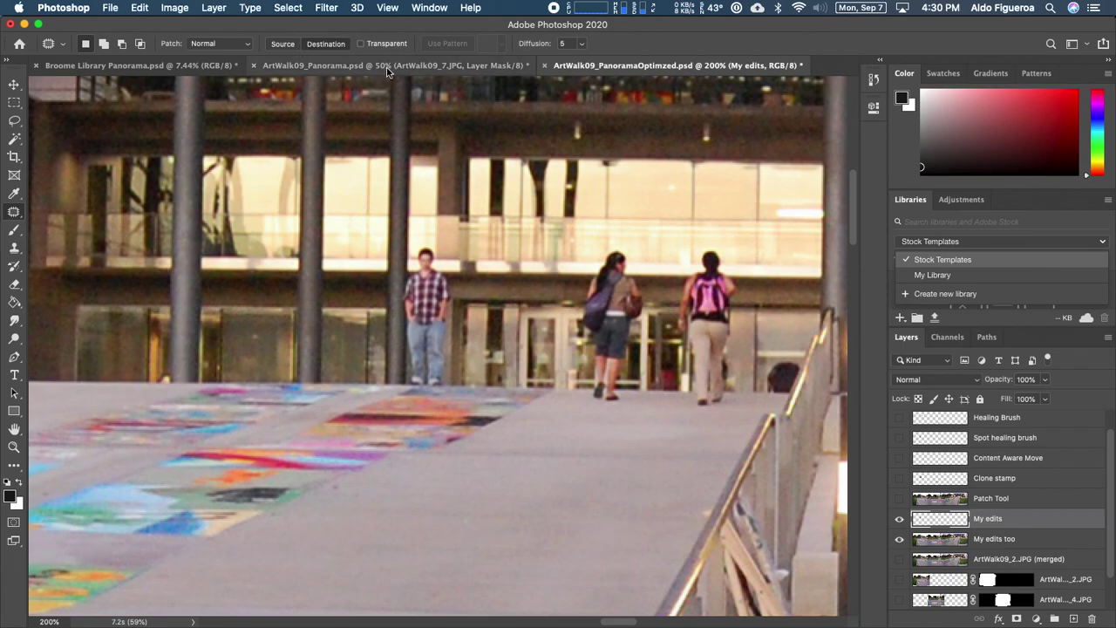
{"action": "left_click", "coordinate": [989, 542]}
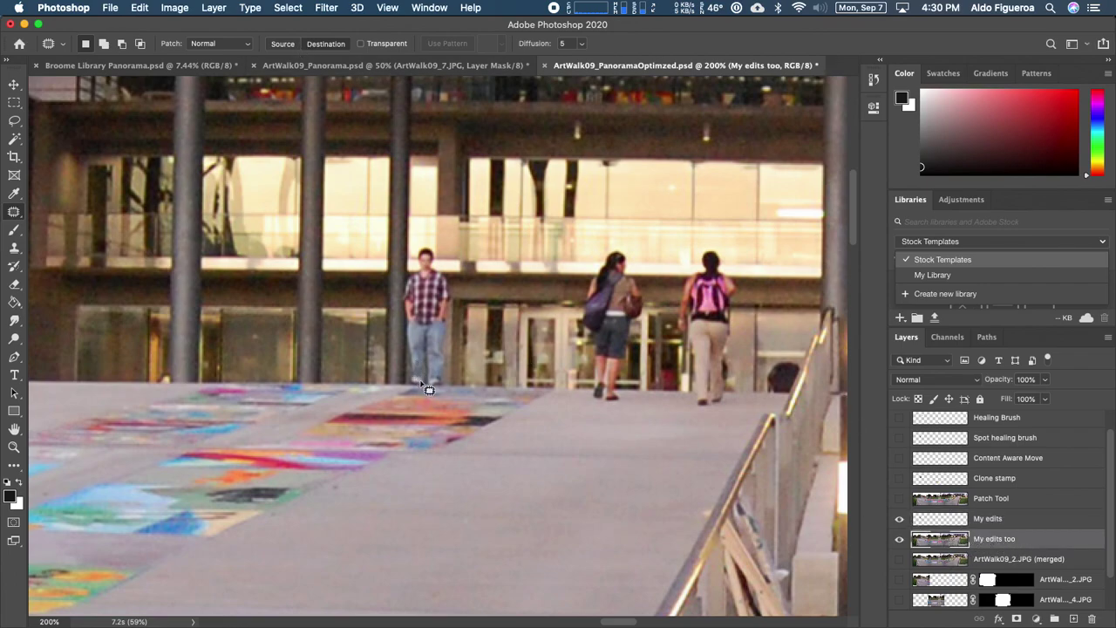
{"action": "mouse_move", "coordinate": [418, 388]}
{"action": "left_mouse_down"}
{"action": "mouse_move", "coordinate": [441, 383]}
{"action": "mouse_move", "coordinate": [452, 321]}
{"action": "mouse_move", "coordinate": [447, 273]}
{"action": "mouse_move", "coordinate": [427, 242]}
{"action": "mouse_move", "coordinate": [400, 301]}
{"action": "mouse_move", "coordinate": [403, 379]}
{"action": "mouse_move", "coordinate": [416, 394]}
{"action": "left_mouse_up"}
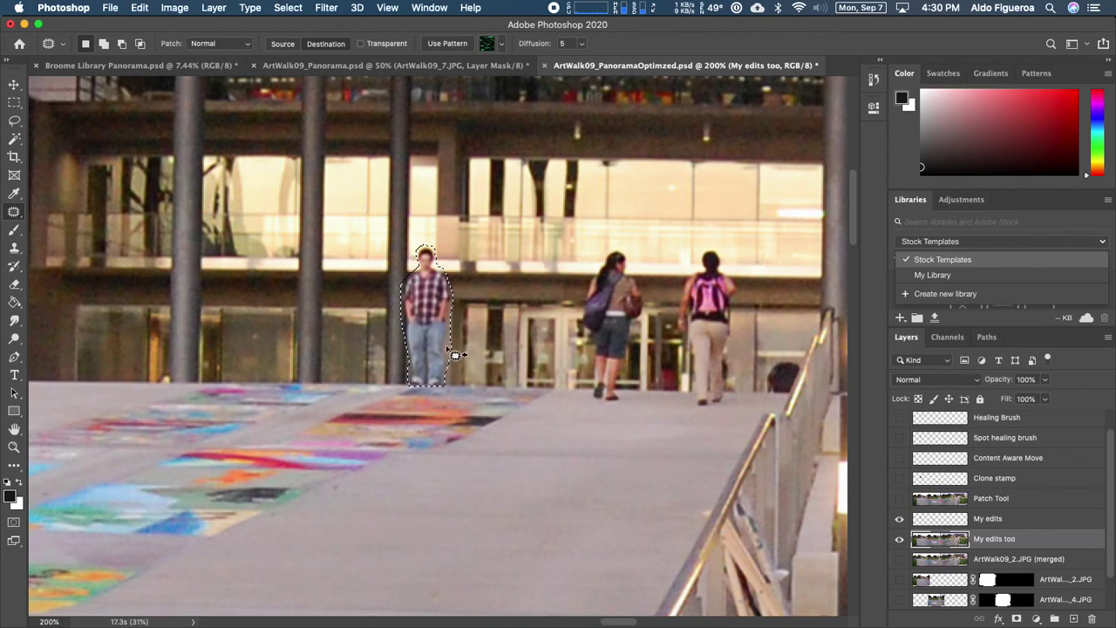
Step: Patch four copies of the man in the plaid shirt in a row on both sides of him, and clear the selection
{"action": "left_click_drag", "start_coordinate": [428, 341], "coordinate": [294, 341]}
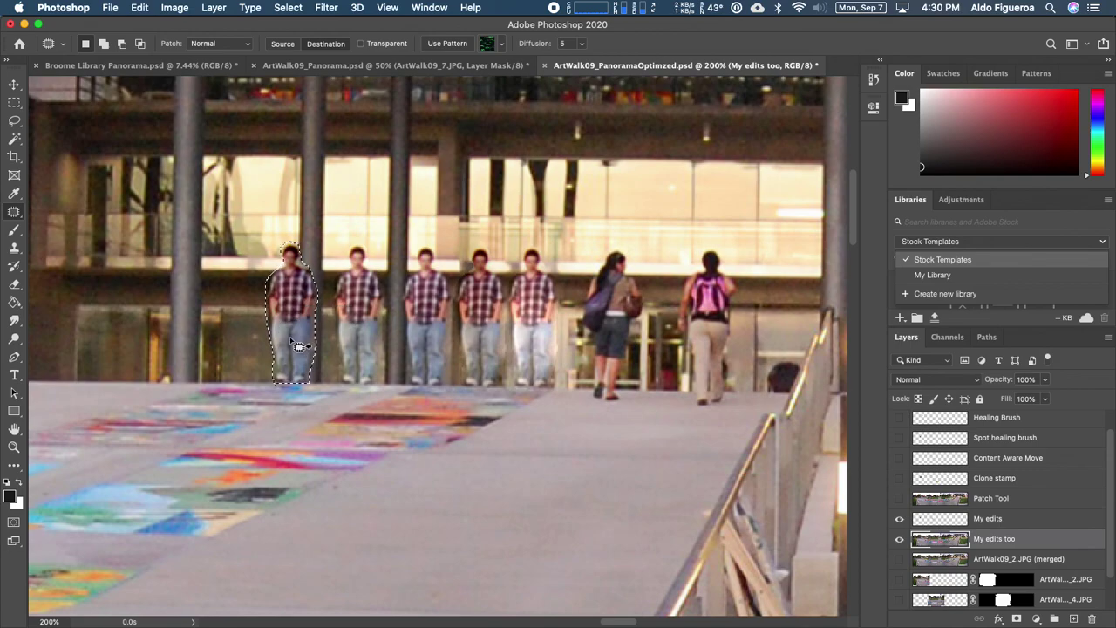
{"action": "key", "text": "super+d"}
{"action": "left_click_drag", "start_coordinate": [551, 401], "coordinate": [523, 392]}
{"action": "key", "text": "super+minus"}
{"action": "key", "text": "super+minus"}
{"action": "key", "text": "super+minus"}
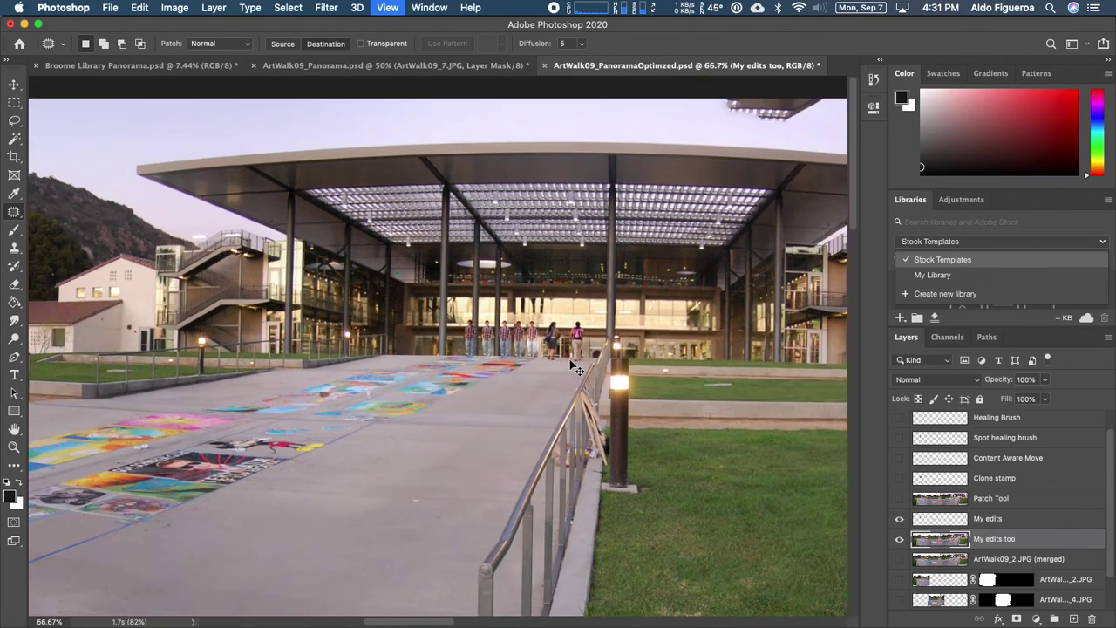
Step: Remove the stray roof fragment and the tree branches in the sky above the building with a 60 px Content-Aware Spot Healing Brush
{"action": "left_click_drag", "start_coordinate": [664, 330], "coordinate": [528, 383]}
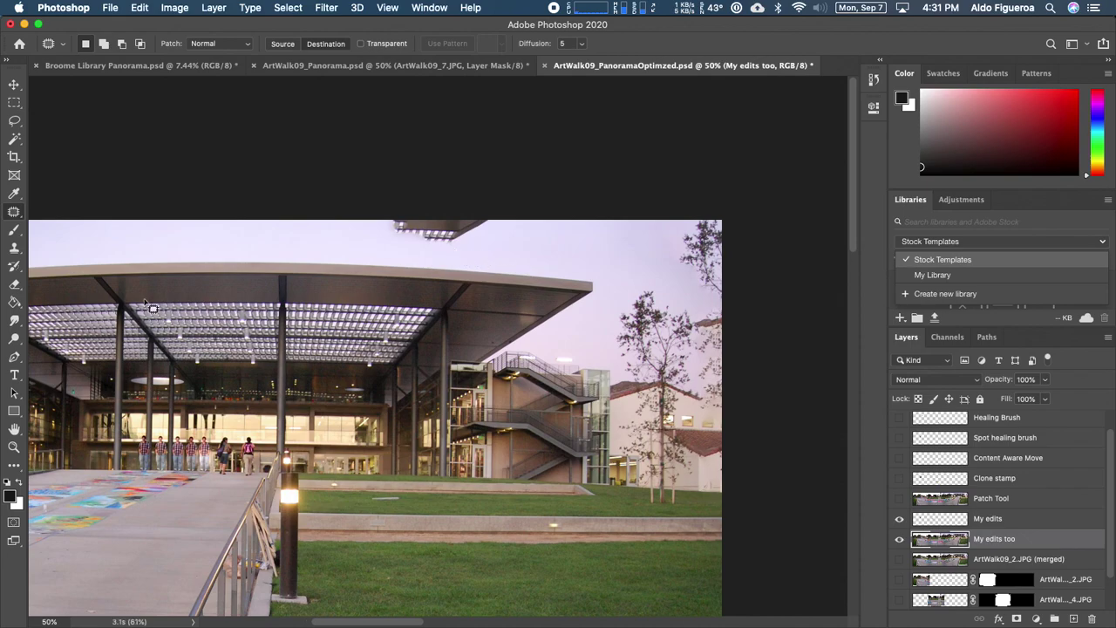
{"action": "left_click", "coordinate": [21, 214]}
{"action": "left_click", "coordinate": [75, 211]}
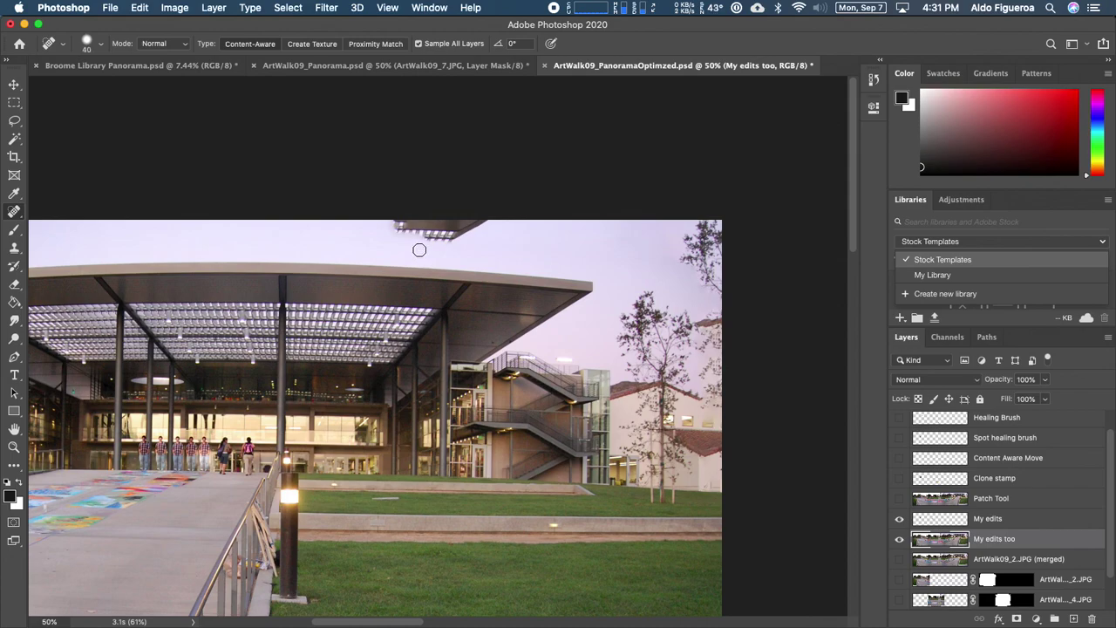
{"action": "mouse_move", "coordinate": [395, 226]}
{"action": "left_mouse_down"}
{"action": "mouse_move", "coordinate": [443, 235]}
{"action": "mouse_move", "coordinate": [482, 222]}
{"action": "mouse_move", "coordinate": [397, 222]}
{"action": "left_mouse_up"}
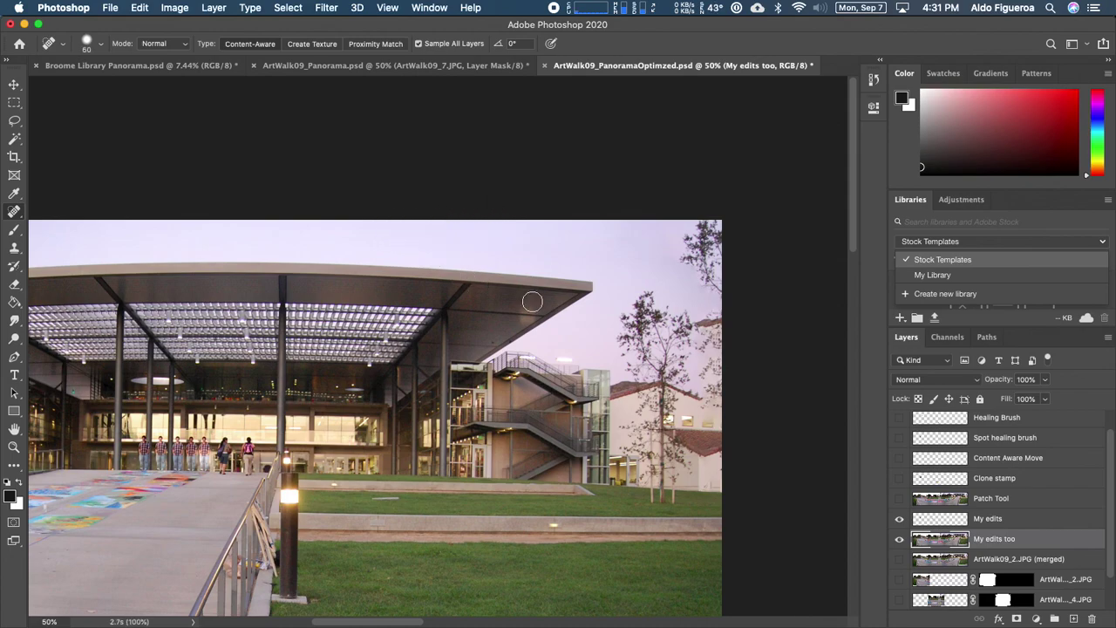
{"action": "mouse_move", "coordinate": [674, 251]}
{"action": "left_mouse_down"}
{"action": "mouse_move", "coordinate": [723, 227]}
{"action": "mouse_move", "coordinate": [690, 233]}
{"action": "mouse_move", "coordinate": [687, 258]}
{"action": "mouse_move", "coordinate": [720, 286]}
{"action": "mouse_move", "coordinate": [709, 238]}
{"action": "mouse_move", "coordinate": [724, 285]}
{"action": "left_mouse_up"}
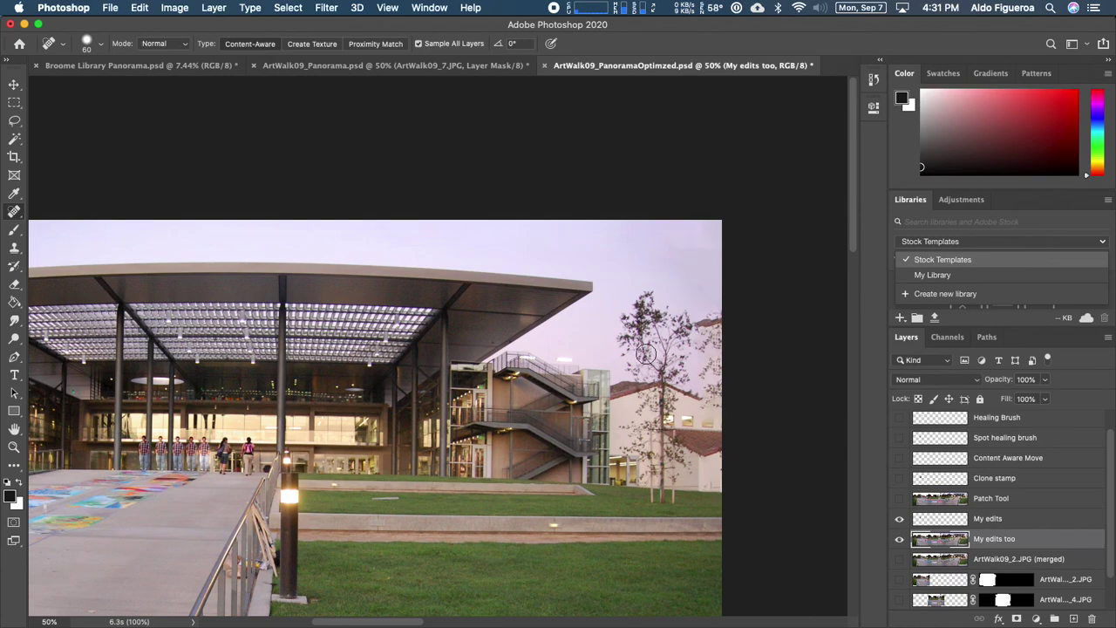
Step: Heal the blue object and dark shadow on the concrete at the panorama's lower right corner
{"action": "scroll", "coordinate": [619, 349], "scroll_direction": "right", "scroll_amount": 3}
{"action": "scroll", "coordinate": [619, 349], "scroll_direction": "down", "scroll_amount": 2}
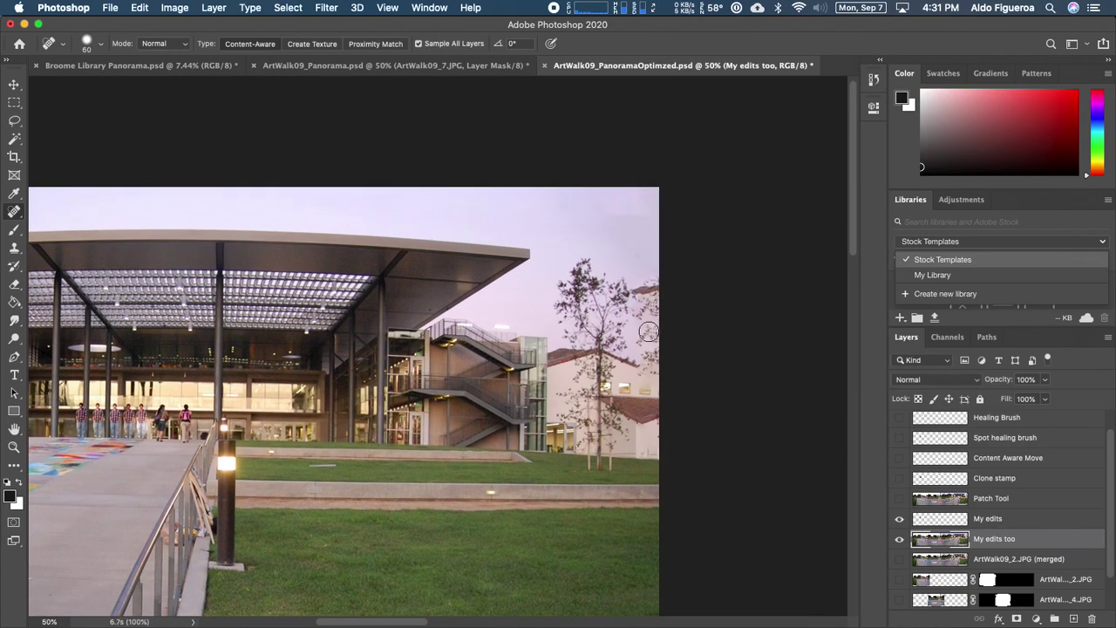
{"action": "scroll", "coordinate": [637, 488], "scroll_direction": "down", "scroll_amount": 10}
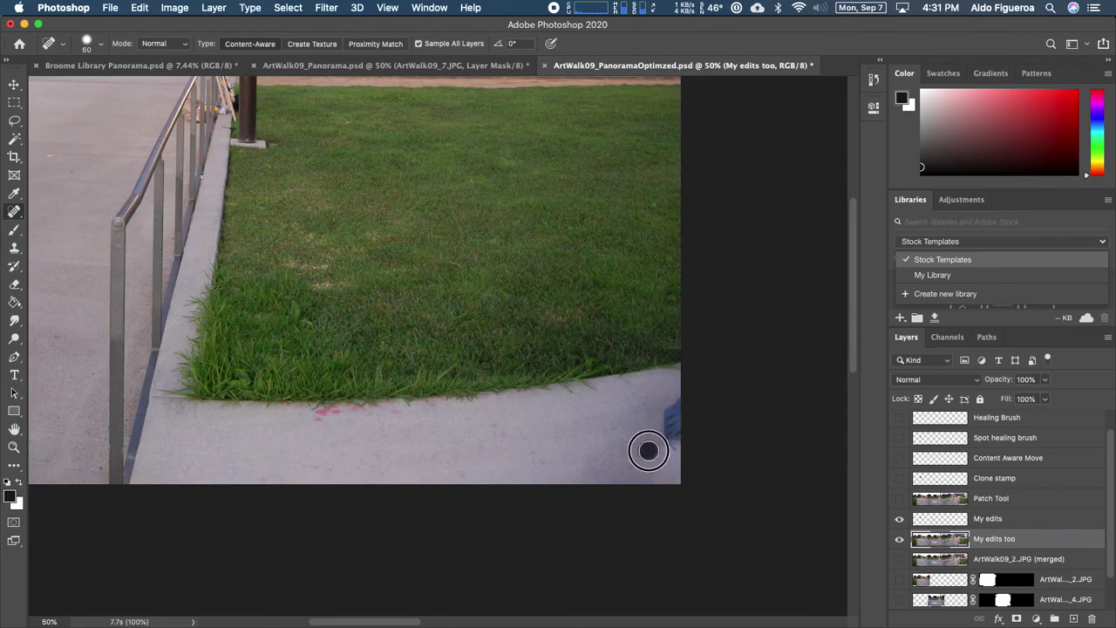
{"action": "mouse_move", "coordinate": [648, 450]}
{"action": "left_mouse_down"}
{"action": "mouse_move", "coordinate": [678, 443]}
{"action": "mouse_move", "coordinate": [686, 407]}
{"action": "mouse_move", "coordinate": [665, 451]}
{"action": "left_mouse_up"}
Step: Heal the pale patch and markings on the road near the panorama's left edge with the 60 px Spot Healing Brush
{"action": "scroll", "coordinate": [526, 436], "scroll_direction": "left", "scroll_amount": 10}
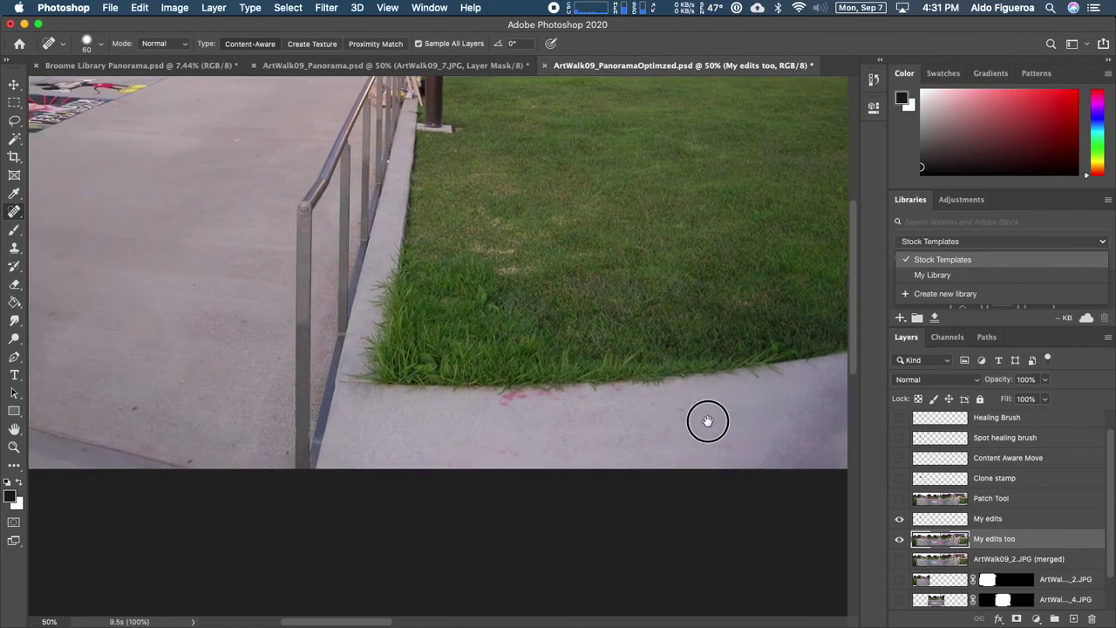
{"action": "scroll", "coordinate": [371, 402], "scroll_direction": "left", "scroll_amount": 10}
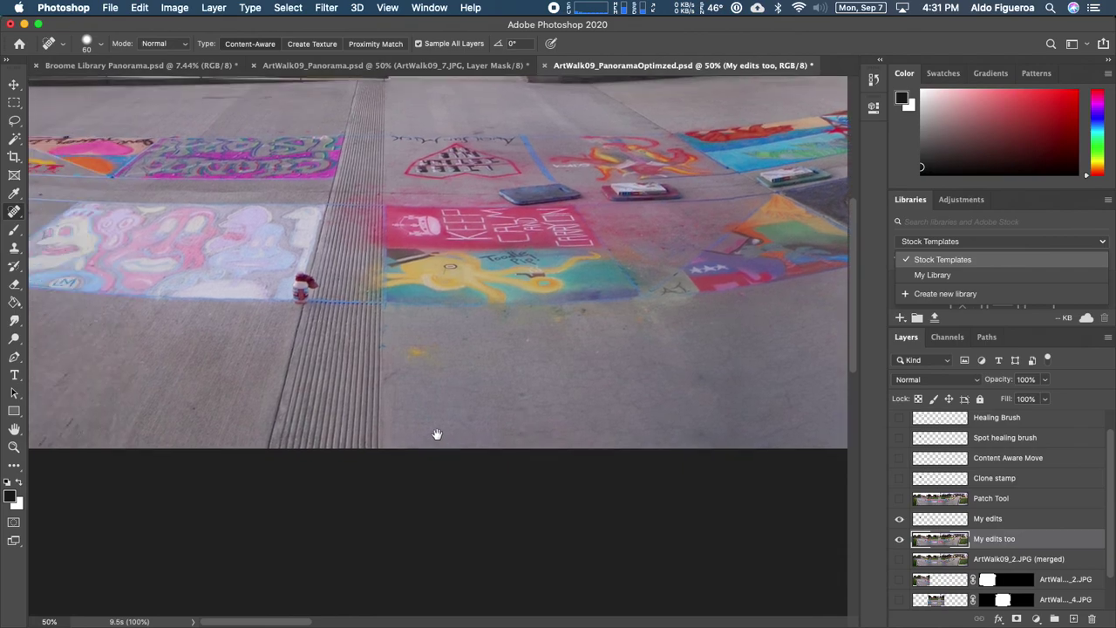
{"action": "scroll", "coordinate": [573, 429], "scroll_direction": "left", "scroll_amount": 10}
{"action": "scroll", "coordinate": [573, 430], "scroll_direction": "up", "scroll_amount": 5}
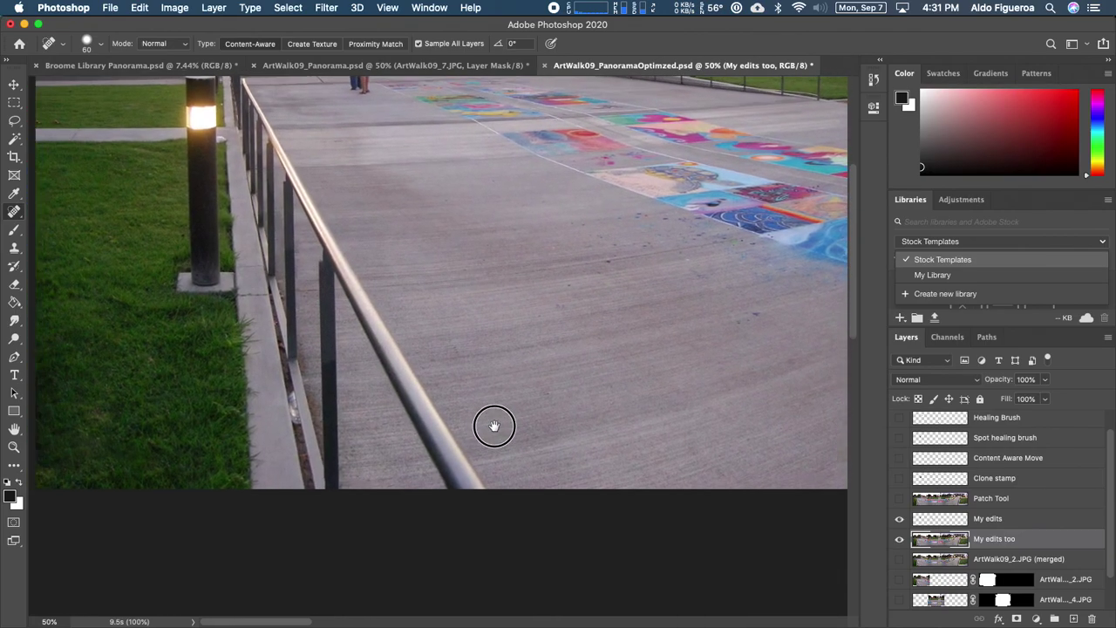
{"action": "scroll", "coordinate": [525, 341], "scroll_direction": "up", "scroll_amount": 6}
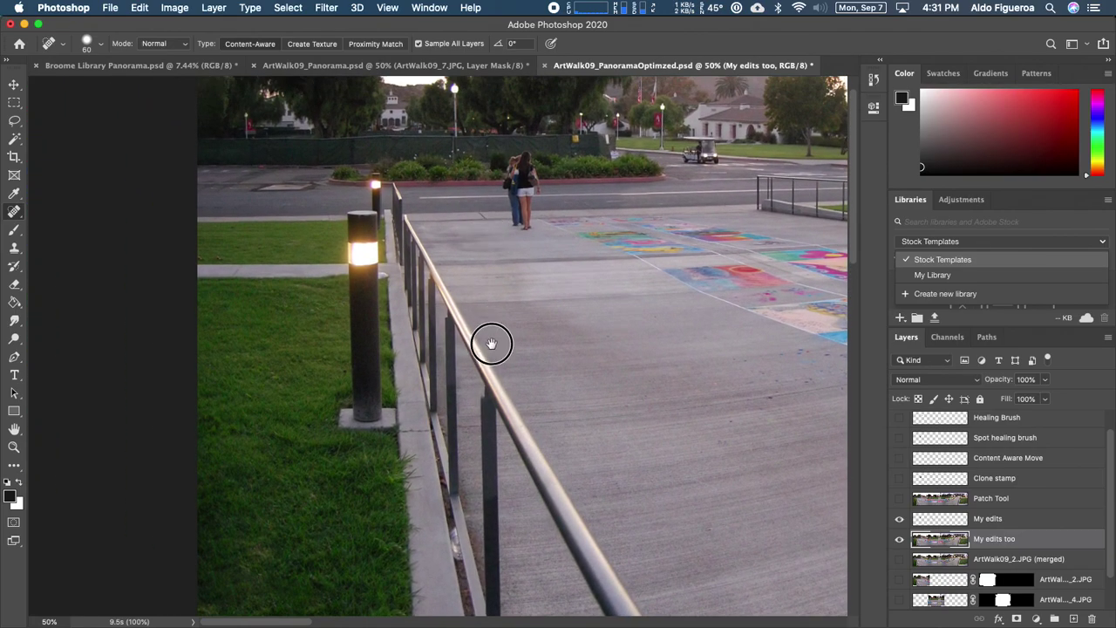
{"action": "scroll", "coordinate": [482, 239], "scroll_direction": "down", "scroll_amount": 3}
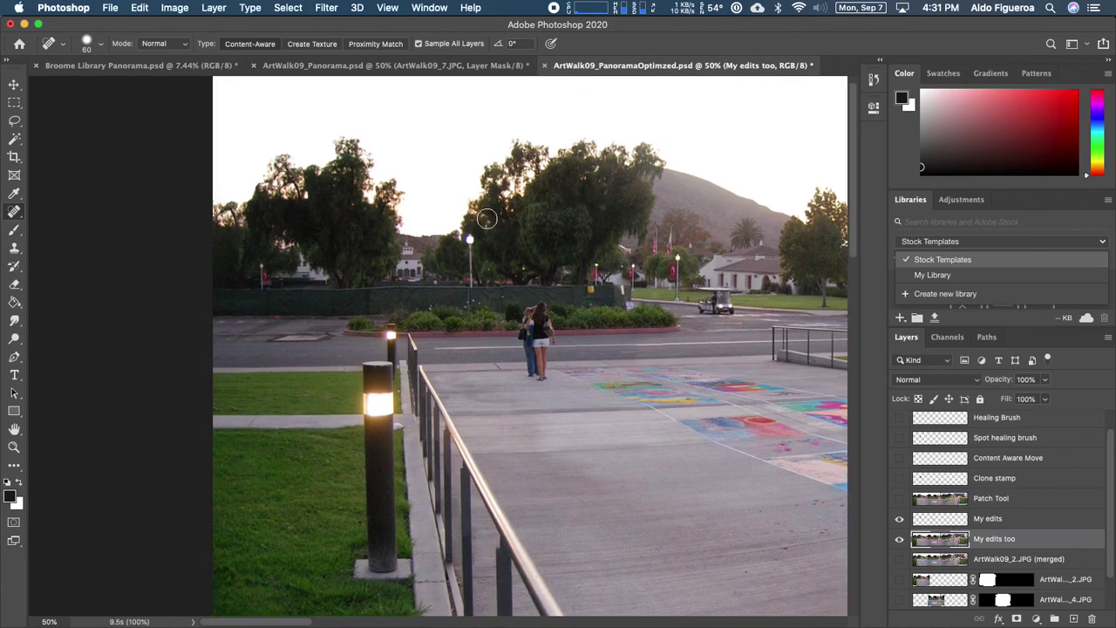
{"action": "scroll", "coordinate": [330, 340], "scroll_direction": "up", "scroll_amount": 5}
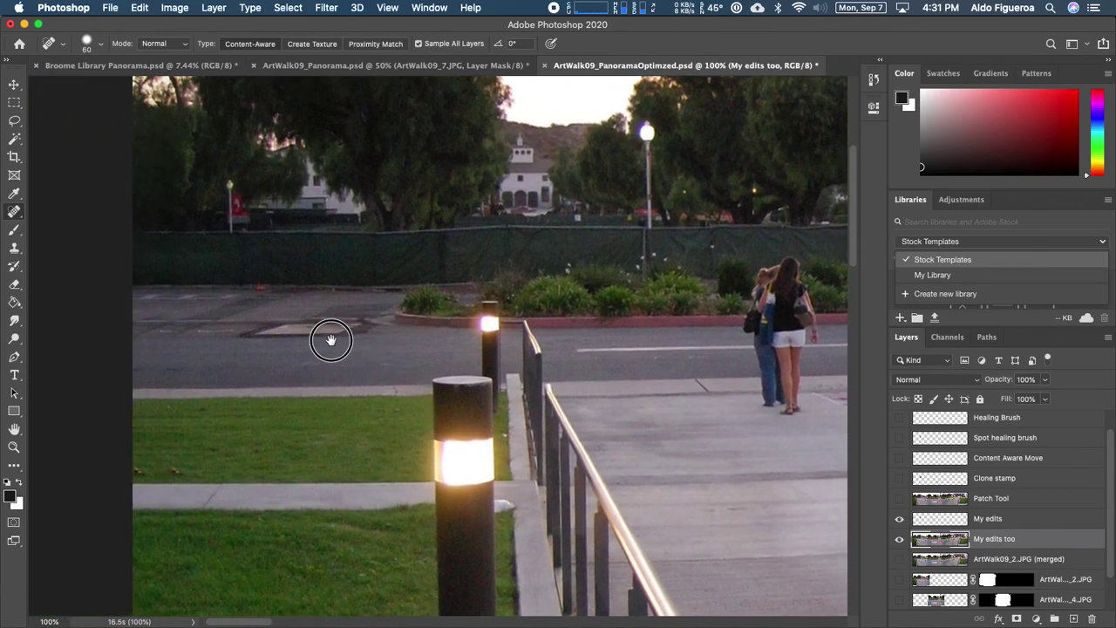
{"action": "mouse_move", "coordinate": [256, 336]}
{"action": "left_mouse_down"}
{"action": "mouse_move", "coordinate": [349, 324]}
{"action": "mouse_move", "coordinate": [382, 351]}
{"action": "left_mouse_up"}
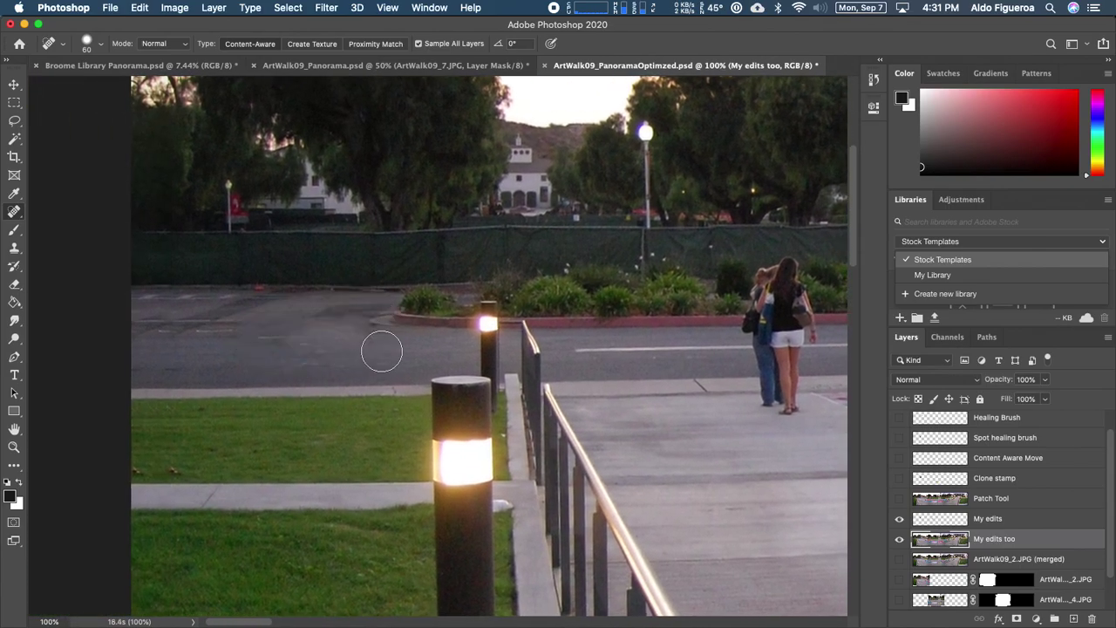
{"action": "left_click_drag", "start_coordinate": [287, 345], "coordinate": [122, 326]}
Step: Heal the fallen leaves and spots on the grass strip at the panorama's left edge with a 35 px Spot Healing Brush
{"action": "left_click_drag", "start_coordinate": [375, 358], "coordinate": [378, 207]}
{"action": "left_click_drag", "start_coordinate": [335, 255], "coordinate": [358, 220]}
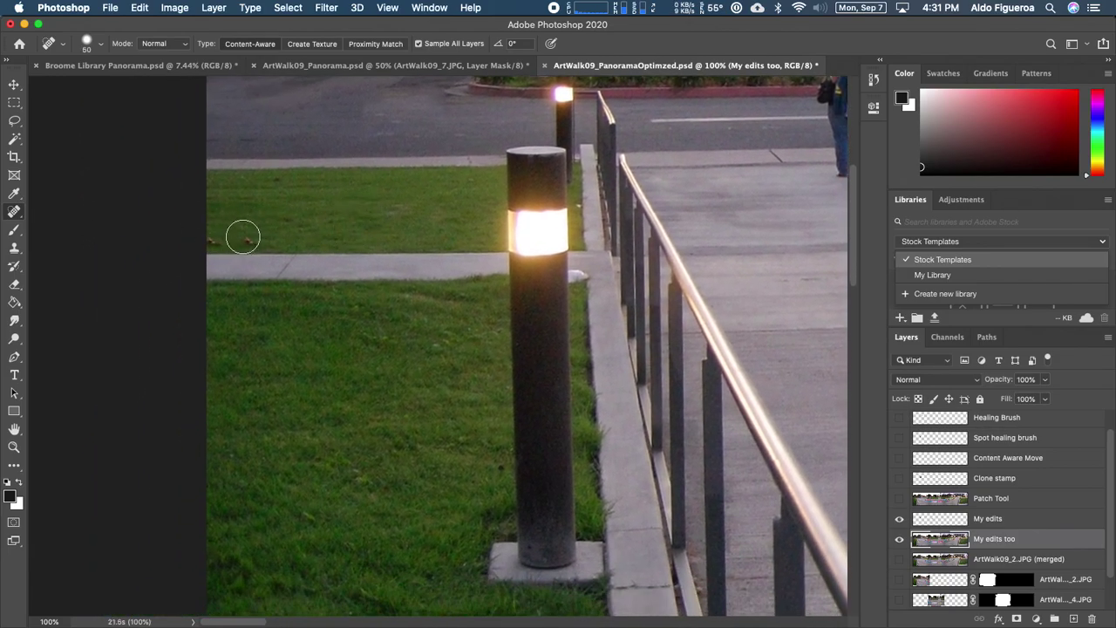
{"action": "left_click", "coordinate": [218, 240]}
{"action": "left_click", "coordinate": [250, 239]}
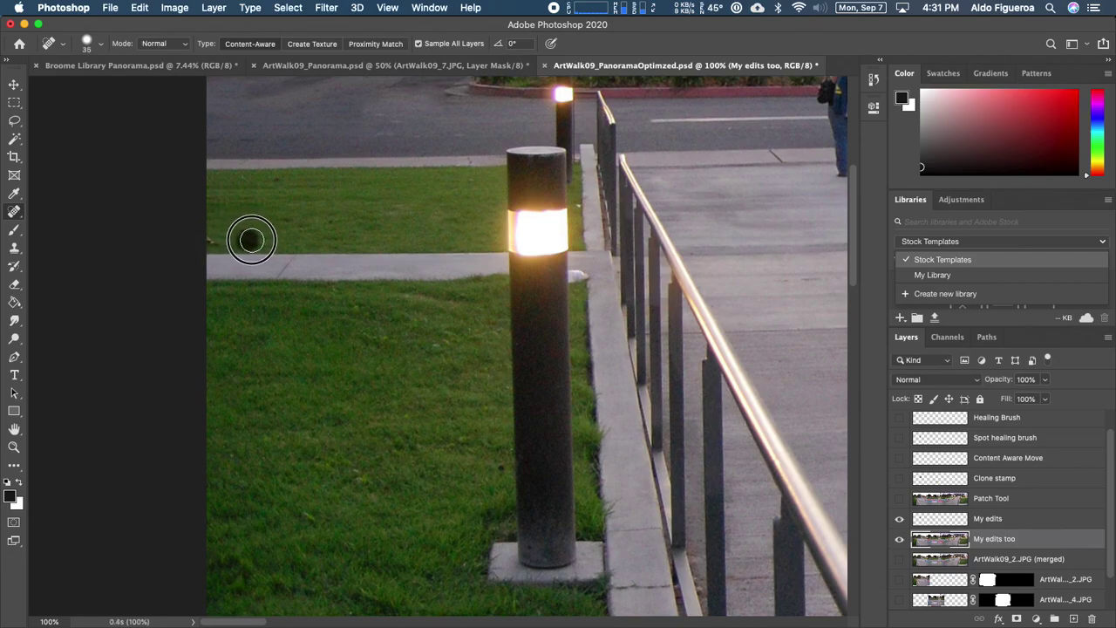
{"action": "left_click", "coordinate": [224, 234]}
{"action": "left_click", "coordinate": [250, 242]}
{"action": "left_click", "coordinate": [294, 213]}
{"action": "left_click", "coordinate": [274, 185]}
{"action": "key", "text": "super+minus"}
{"action": "key", "text": "super+minus"}
{"action": "key", "text": "super+minus"}
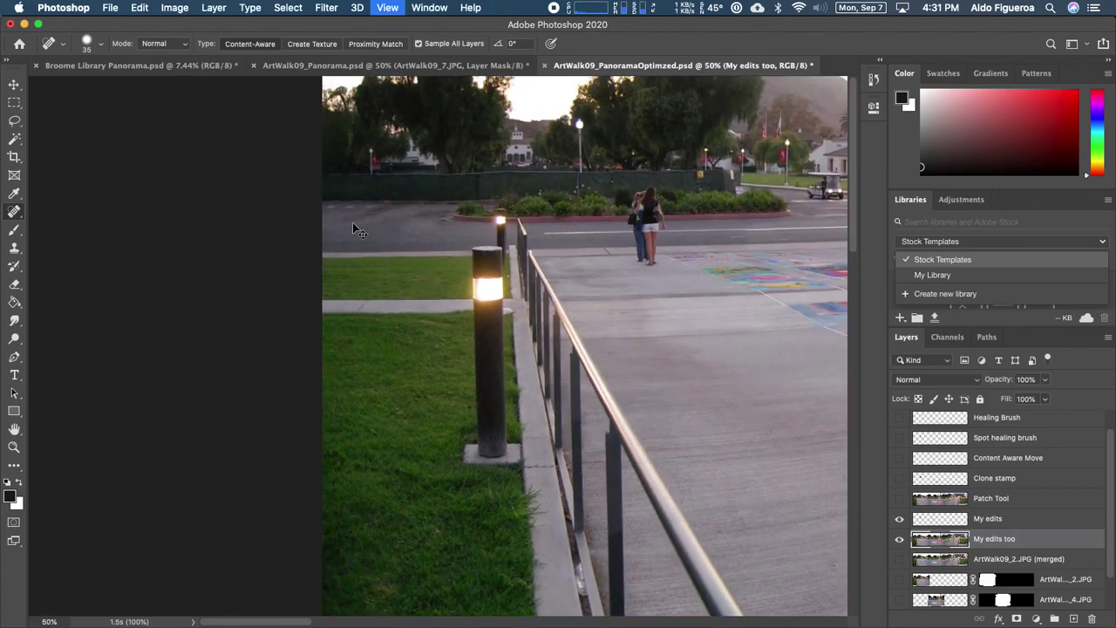
Step: Activate the Patch Tool on the My edits too layer for work on the boards lying over the chalk drawings
{"action": "left_click_drag", "start_coordinate": [521, 270], "coordinate": [359, 244]}
{"action": "left_click_drag", "start_coordinate": [480, 269], "coordinate": [301, 231]}
{"action": "left_click_drag", "start_coordinate": [584, 299], "coordinate": [357, 315]}
{"action": "left_click_drag", "start_coordinate": [512, 300], "coordinate": [489, 289]}
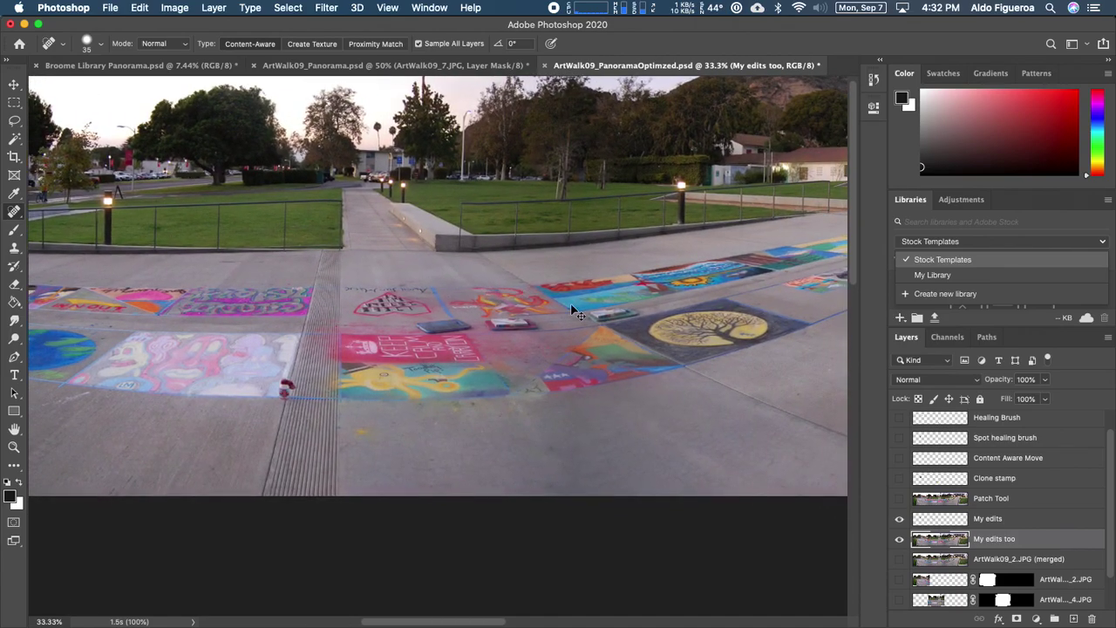
{"action": "key", "text": "super+plus"}
{"action": "key", "text": "super+plus"}
{"action": "left_click_drag", "start_coordinate": [637, 334], "coordinate": [531, 329]}
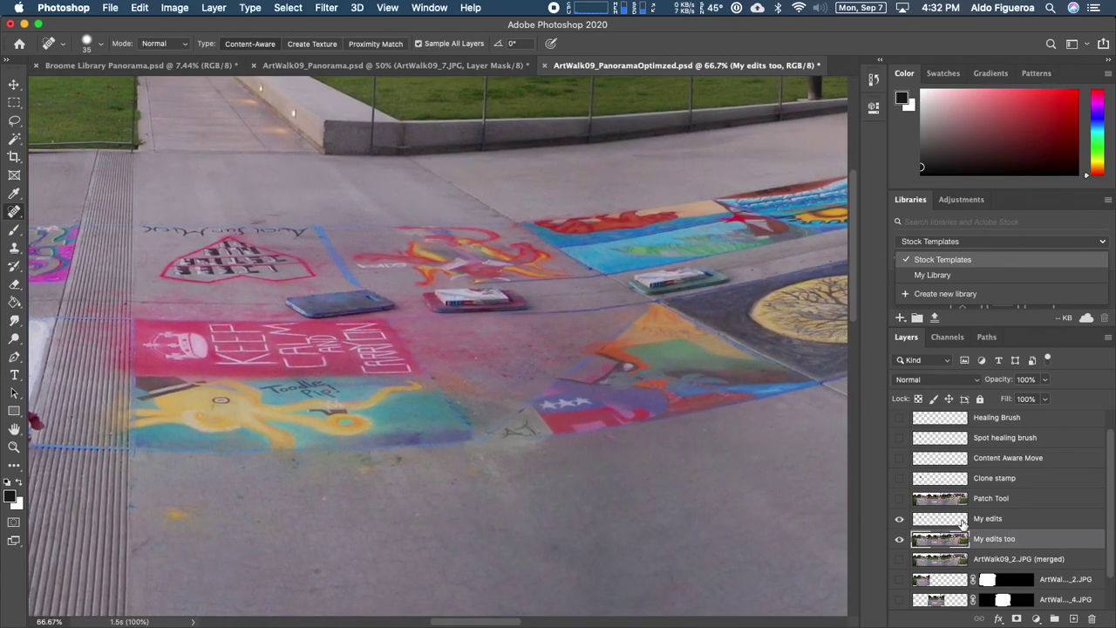
{"action": "left_click", "coordinate": [994, 519]}
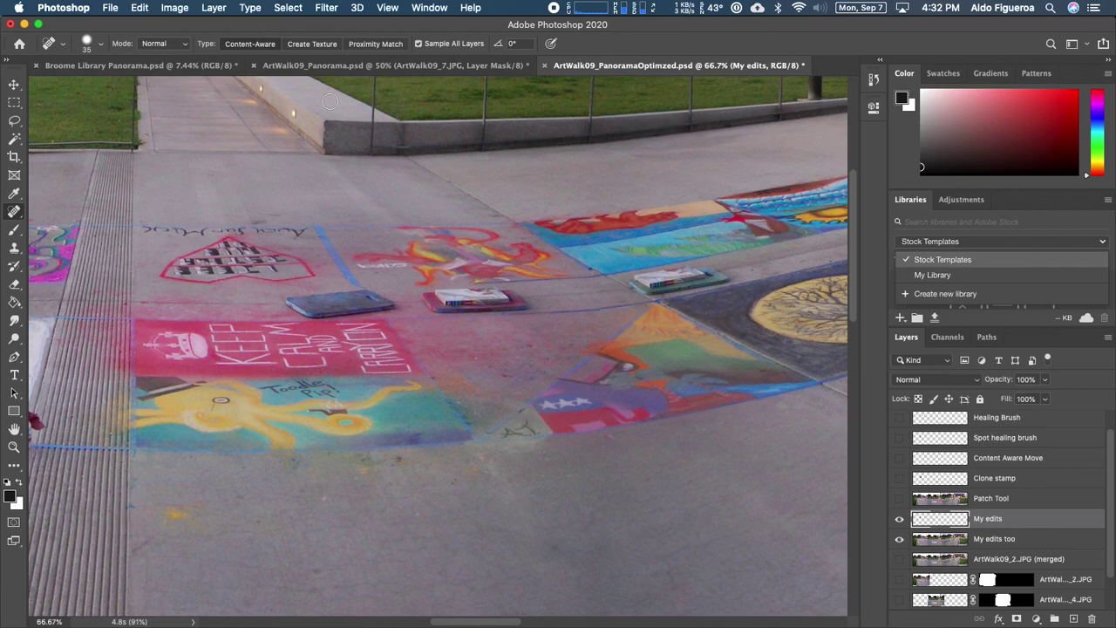
{"action": "left_click", "coordinate": [15, 212]}
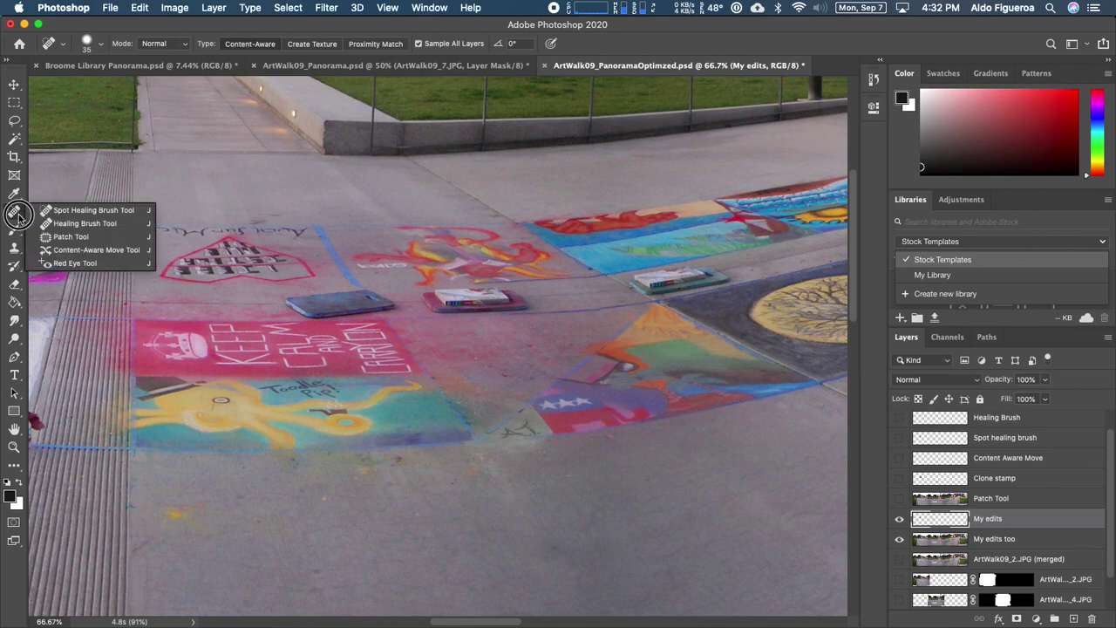
{"action": "left_click", "coordinate": [90, 237]}
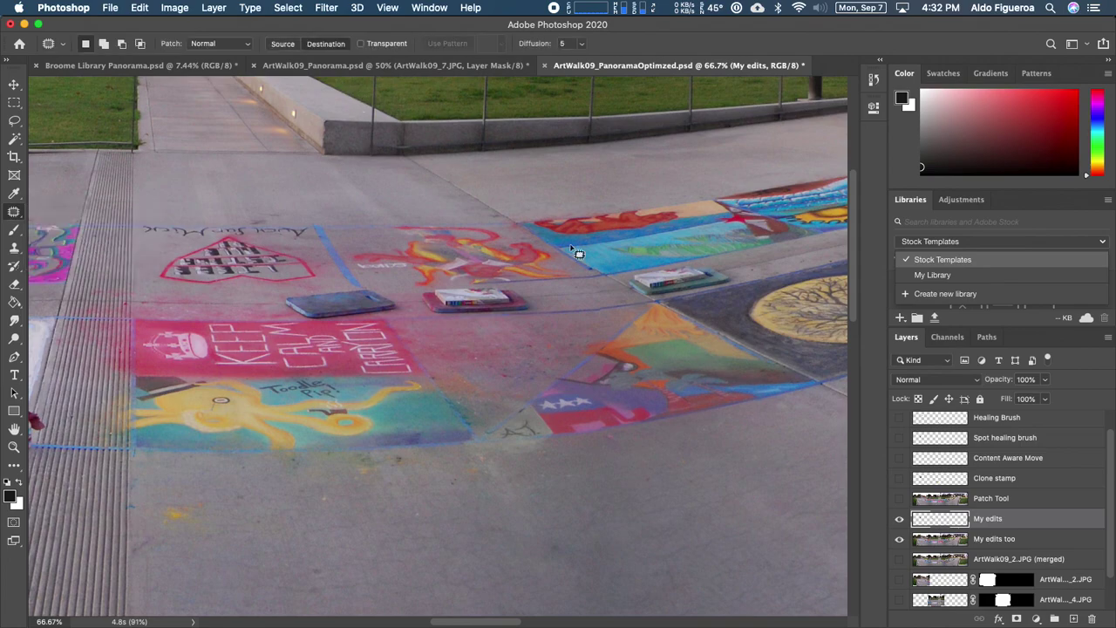
{"action": "left_click", "coordinate": [1011, 540]}
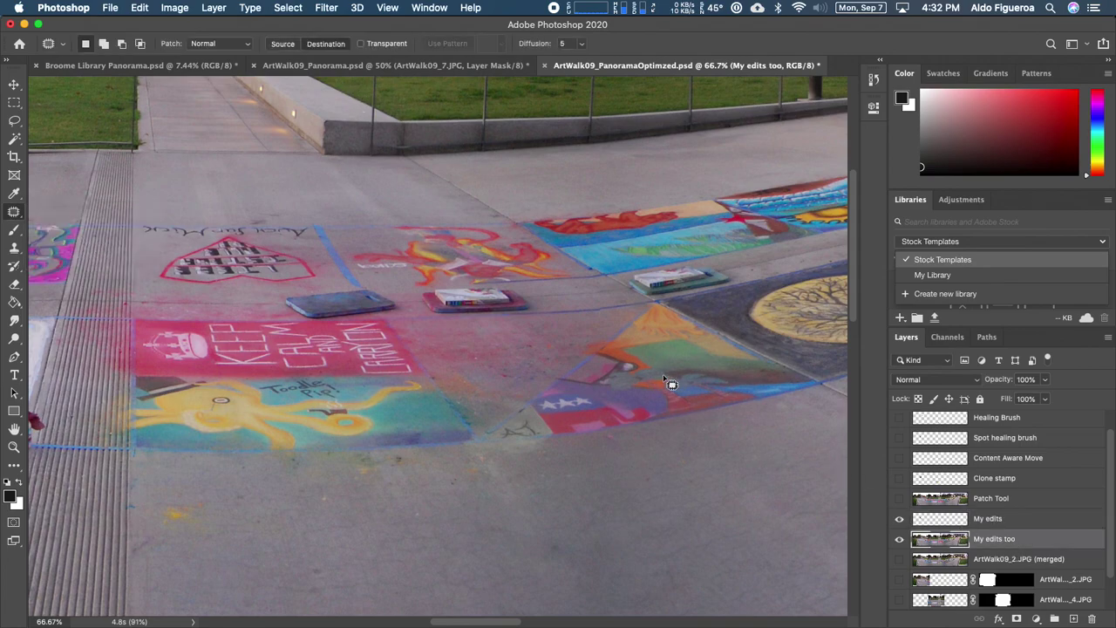
{"action": "key", "text": "super+plus"}
{"action": "left_click_drag", "start_coordinate": [682, 324], "coordinate": [439, 381]}
{"action": "key", "text": "super+plus"}
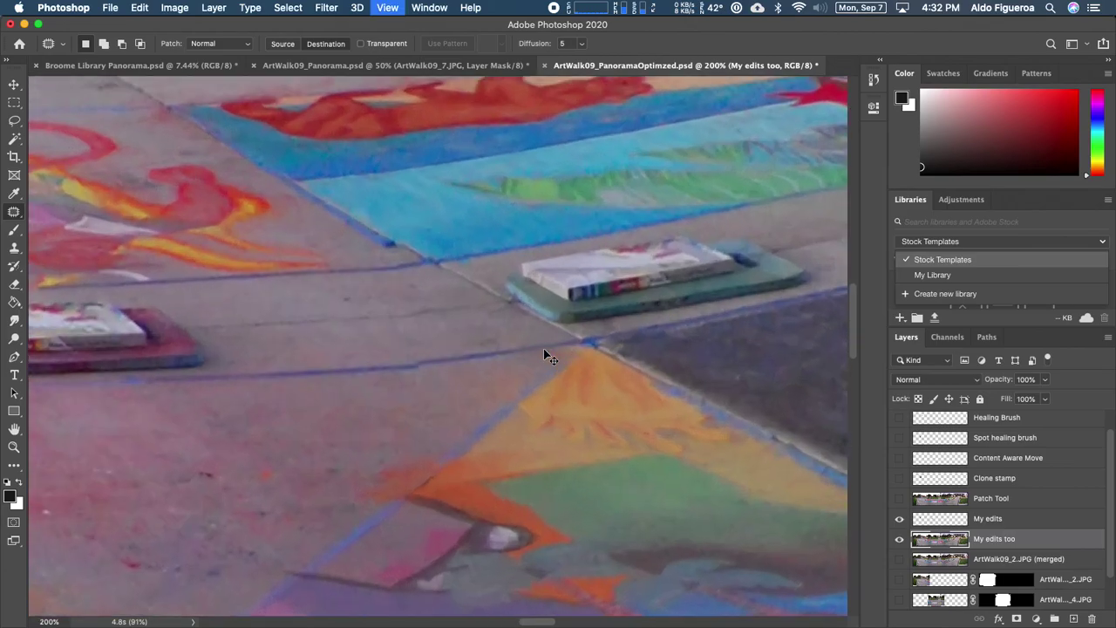
{"action": "left_click_drag", "start_coordinate": [576, 324], "coordinate": [376, 369]}
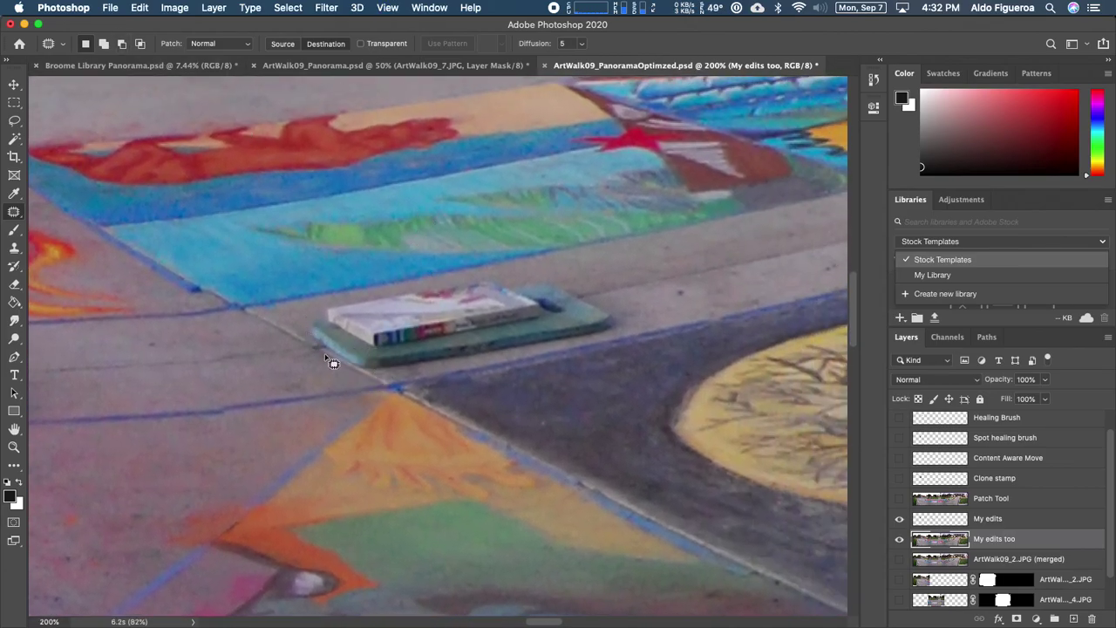
Step: Remove the green board and white box above the tree drawing by patching in nearby concrete with the Patch Tool in Source mode
{"action": "mouse_move", "coordinate": [306, 332]}
{"action": "left_mouse_down"}
{"action": "mouse_move", "coordinate": [363, 373]}
{"action": "mouse_move", "coordinate": [399, 373]}
{"action": "mouse_move", "coordinate": [638, 324]}
{"action": "mouse_move", "coordinate": [643, 301]}
{"action": "mouse_move", "coordinate": [598, 281]}
{"action": "left_mouse_up"}
{"action": "mouse_move", "coordinate": [542, 275]}
{"action": "left_mouse_down"}
{"action": "mouse_move", "coordinate": [468, 273]}
{"action": "mouse_move", "coordinate": [355, 294]}
{"action": "mouse_move", "coordinate": [329, 304]}
{"action": "mouse_move", "coordinate": [310, 337]}
{"action": "left_mouse_up"}
{"action": "left_click_drag", "start_coordinate": [623, 299], "coordinate": [334, 329]}
{"action": "left_click_drag", "start_coordinate": [166, 368], "coordinate": [572, 299]}
{"action": "key", "text": "super+z"}
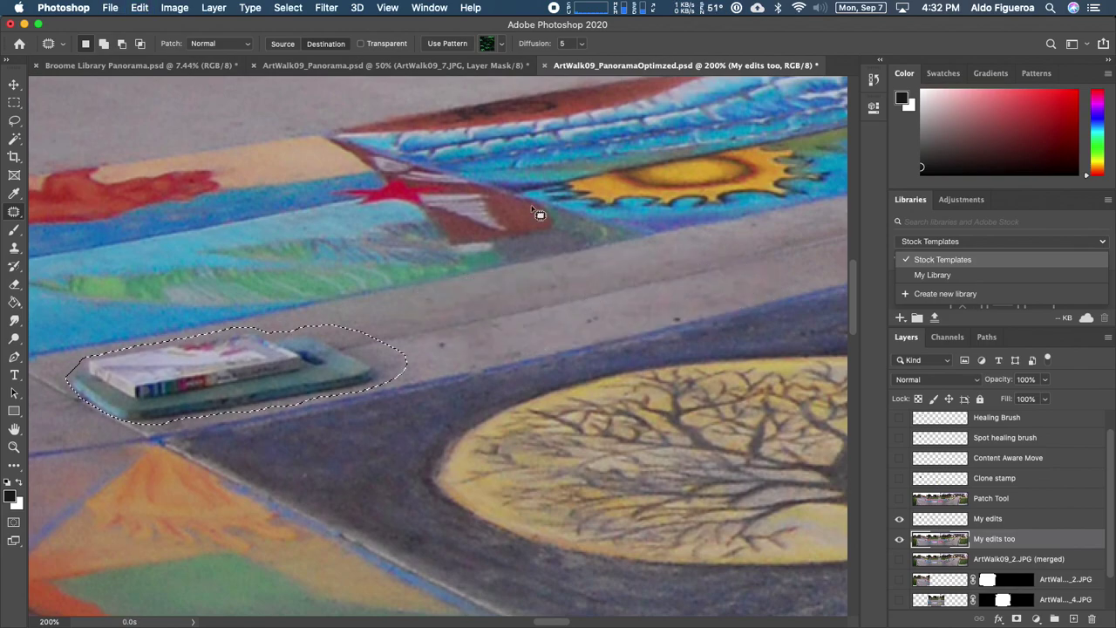
{"action": "left_click_drag", "start_coordinate": [210, 364], "coordinate": [518, 293]}
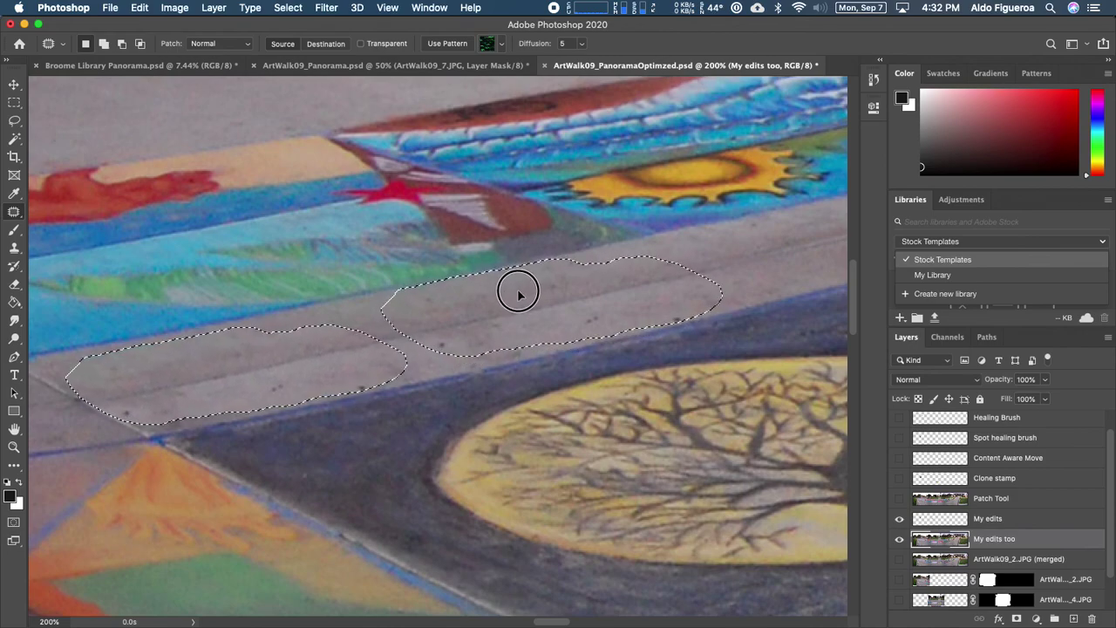
{"action": "left_click_drag", "start_coordinate": [518, 294], "coordinate": [547, 290]}
{"action": "key", "text": "super+d"}
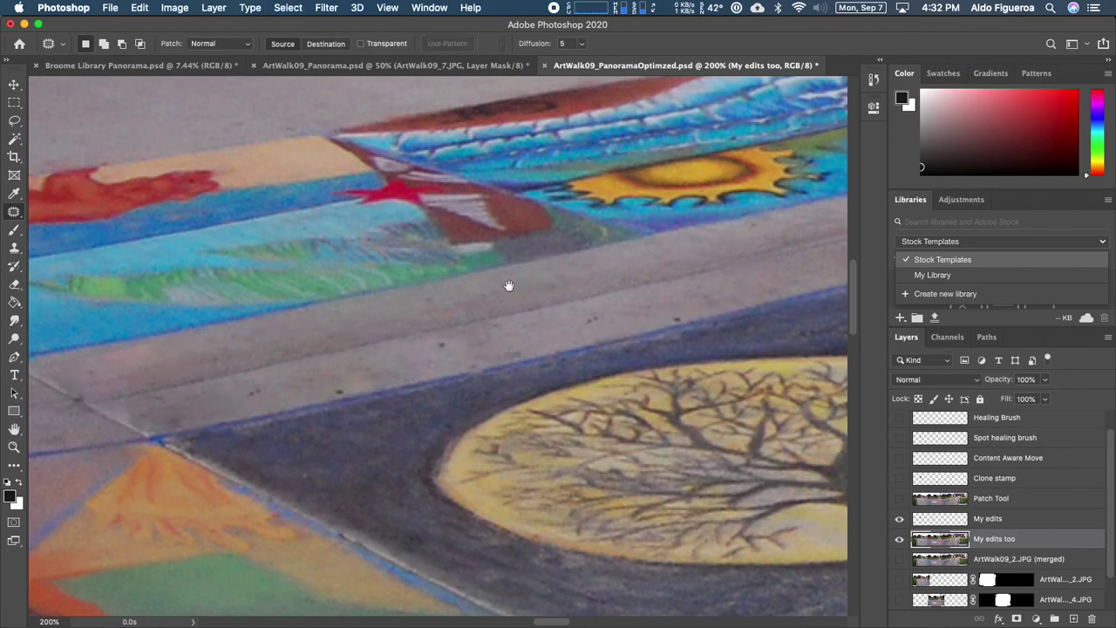
Step: Heal the dark specks on the patched concrete strip above the tree drawing with a 9 px Spot Healing Brush on the My edits layer
{"action": "scroll", "coordinate": [526, 291], "scroll_direction": "left", "scroll_amount": 3}
{"action": "scroll", "coordinate": [526, 290], "scroll_direction": "down", "scroll_amount": 1}
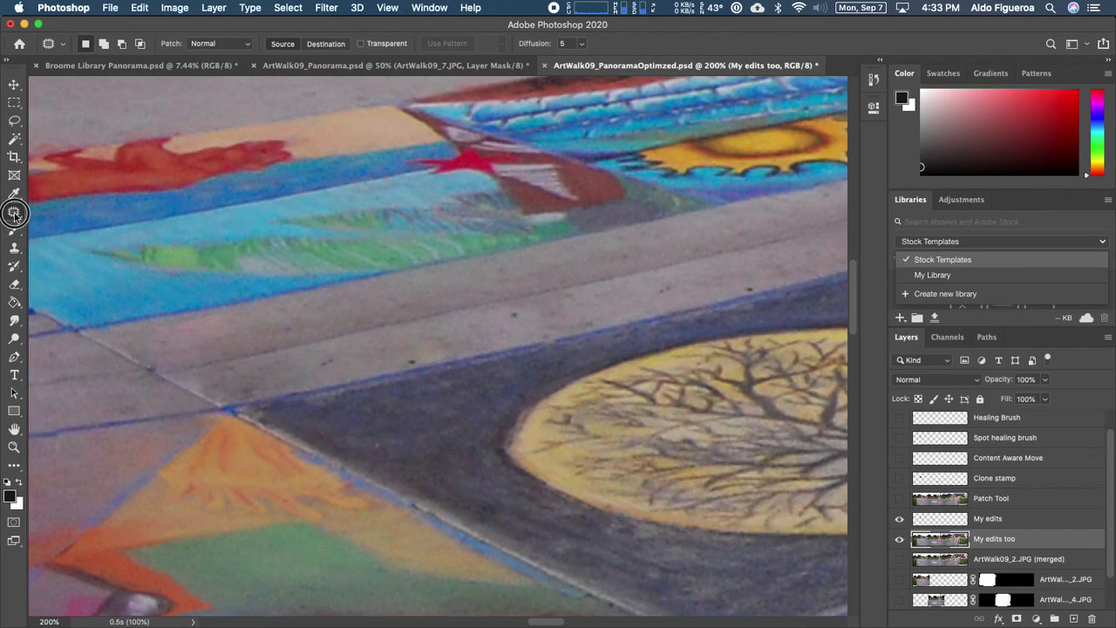
{"action": "left_click_drag", "start_coordinate": [14, 214], "coordinate": [89, 215]}
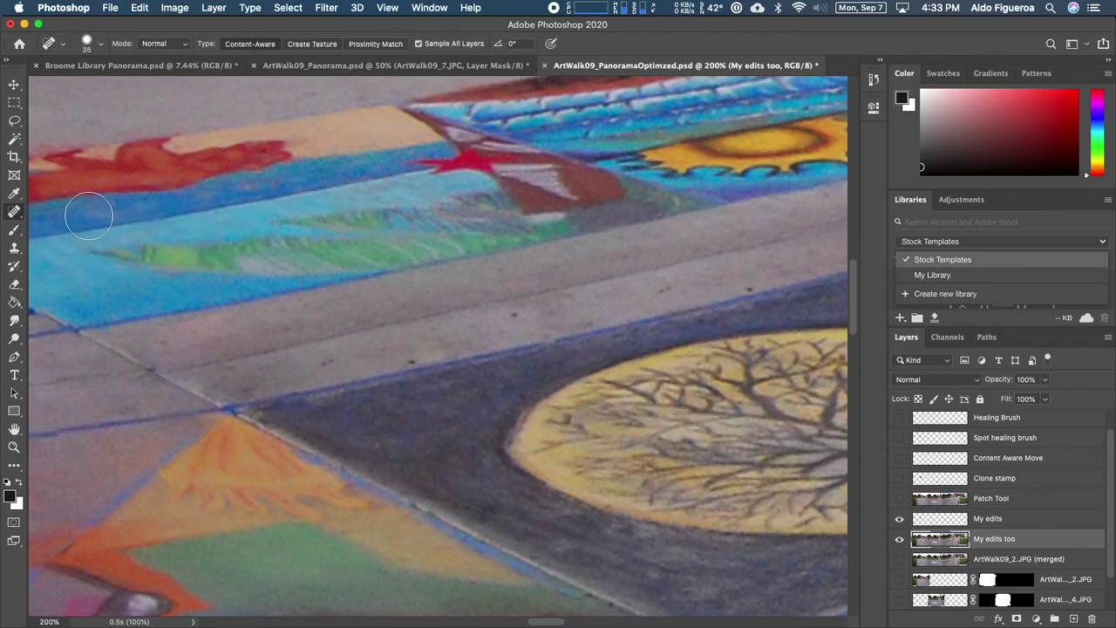
{"action": "left_click", "coordinate": [991, 520]}
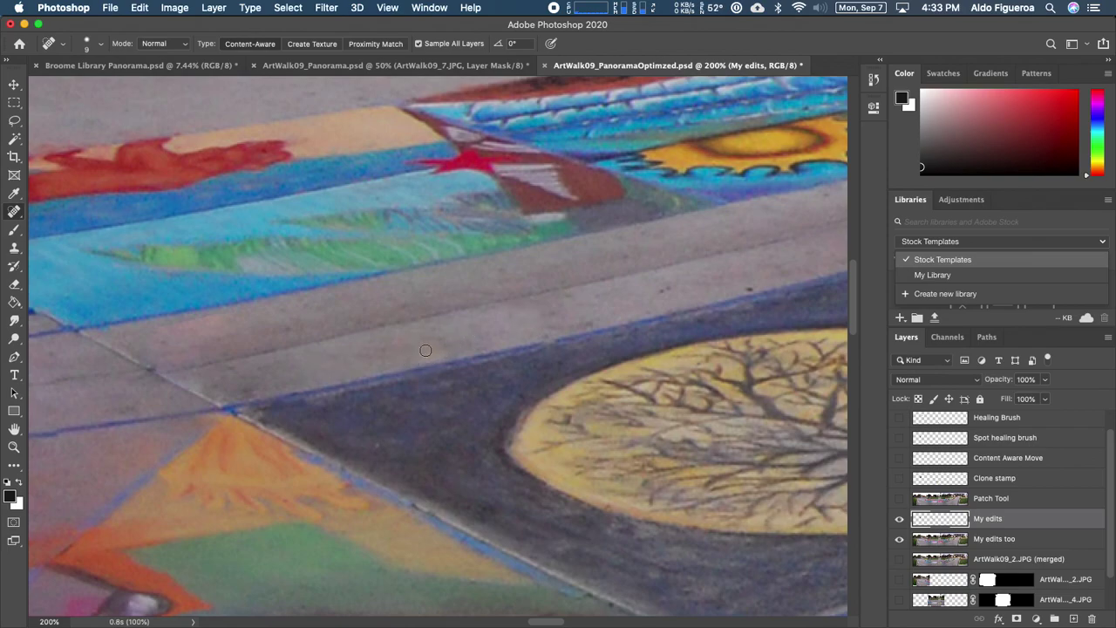
{"action": "left_click_drag", "start_coordinate": [413, 337], "coordinate": [607, 283]}
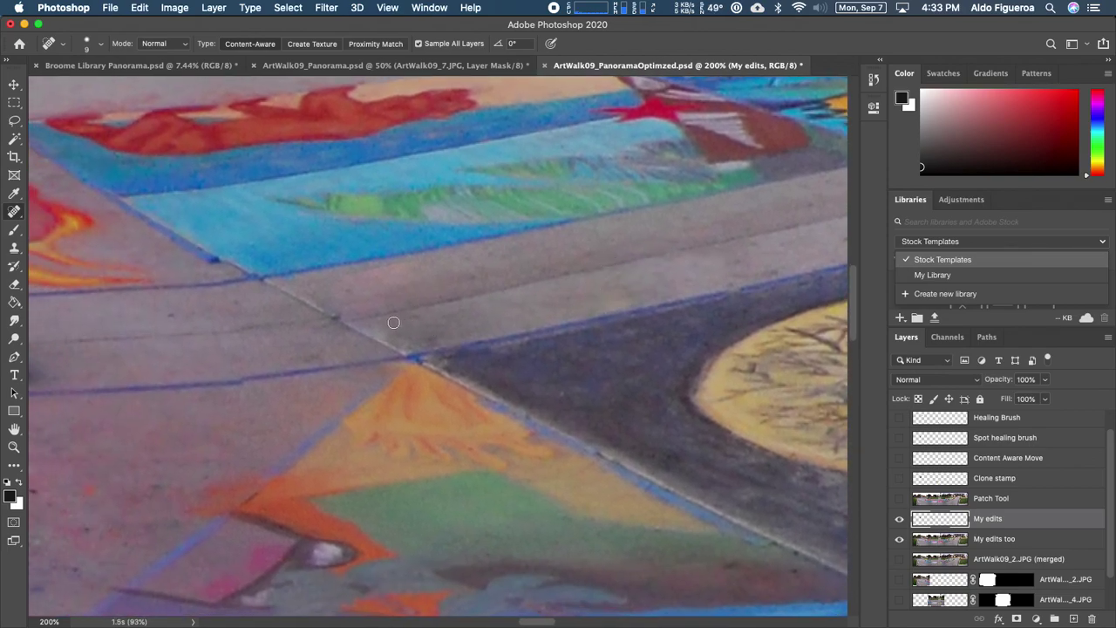
{"action": "left_click_drag", "start_coordinate": [471, 364], "coordinate": [787, 341]}
{"action": "mouse_move", "coordinate": [492, 344]}
{"action": "left_mouse_down"}
{"action": "mouse_move", "coordinate": [608, 344]}
{"action": "mouse_move", "coordinate": [665, 309]}
{"action": "mouse_move", "coordinate": [707, 301]}
{"action": "left_mouse_up"}
{"action": "left_click_drag", "start_coordinate": [553, 292], "coordinate": [420, 299]}
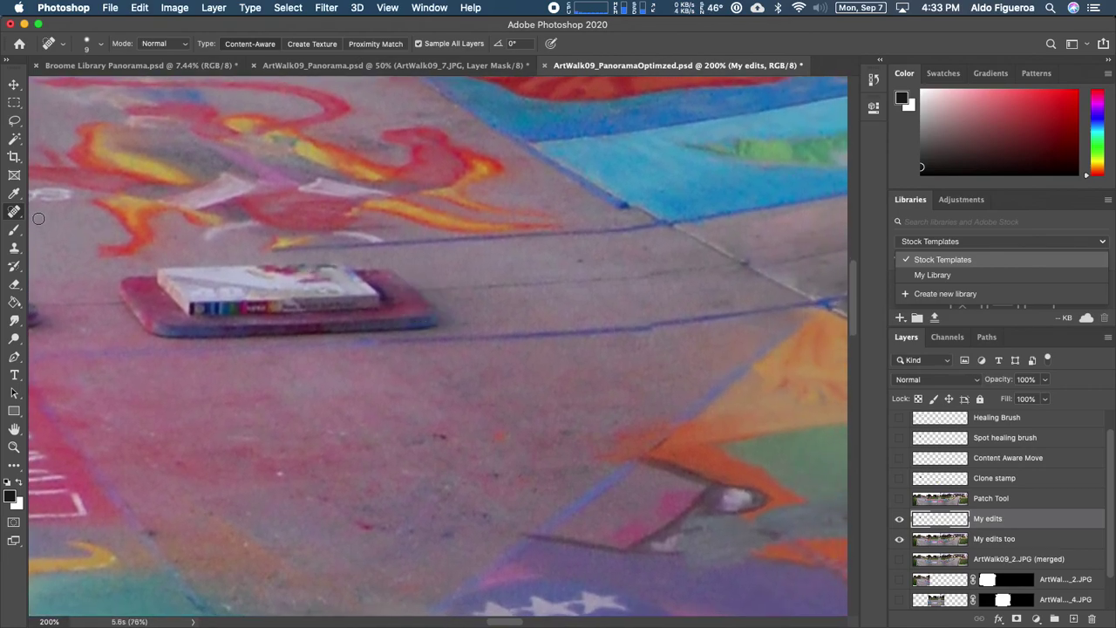
Step: Patch out the red board and white box below the flame-like chalk figure with clean concrete on the My edits too layer
{"action": "left_click", "coordinate": [980, 541]}
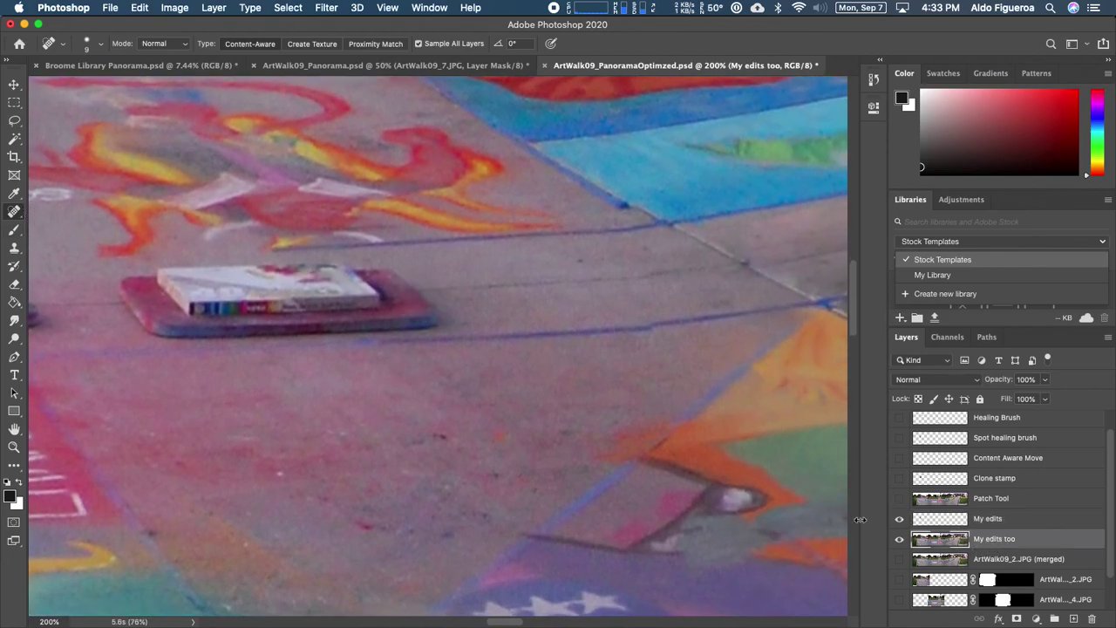
{"action": "mouse_move", "coordinate": [15, 214]}
{"action": "left_mouse_down"}
{"action": "mouse_move", "coordinate": [35, 210]}
{"action": "mouse_move", "coordinate": [65, 234]}
{"action": "left_mouse_up"}
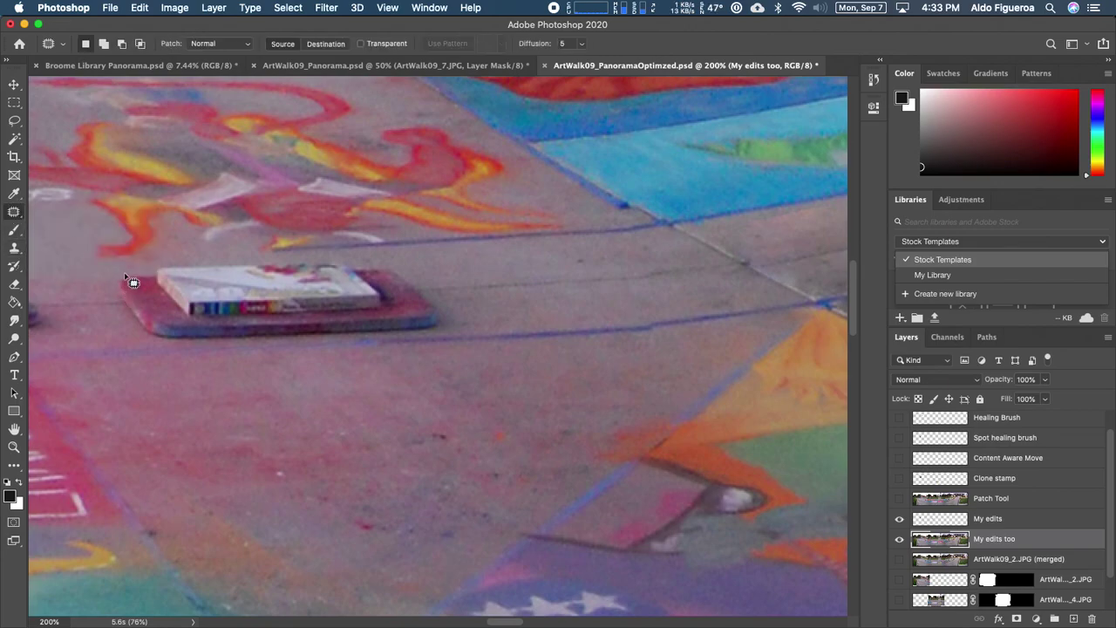
{"action": "mouse_move", "coordinate": [121, 276]}
{"action": "left_mouse_down"}
{"action": "mouse_move", "coordinate": [111, 301]}
{"action": "mouse_move", "coordinate": [152, 342]}
{"action": "mouse_move", "coordinate": [354, 341]}
{"action": "mouse_move", "coordinate": [464, 325]}
{"action": "mouse_move", "coordinate": [466, 303]}
{"action": "mouse_move", "coordinate": [448, 277]}
{"action": "mouse_move", "coordinate": [380, 258]}
{"action": "mouse_move", "coordinate": [133, 277]}
{"action": "left_mouse_up"}
{"action": "scroll", "coordinate": [506, 299], "scroll_direction": "right", "scroll_amount": 5}
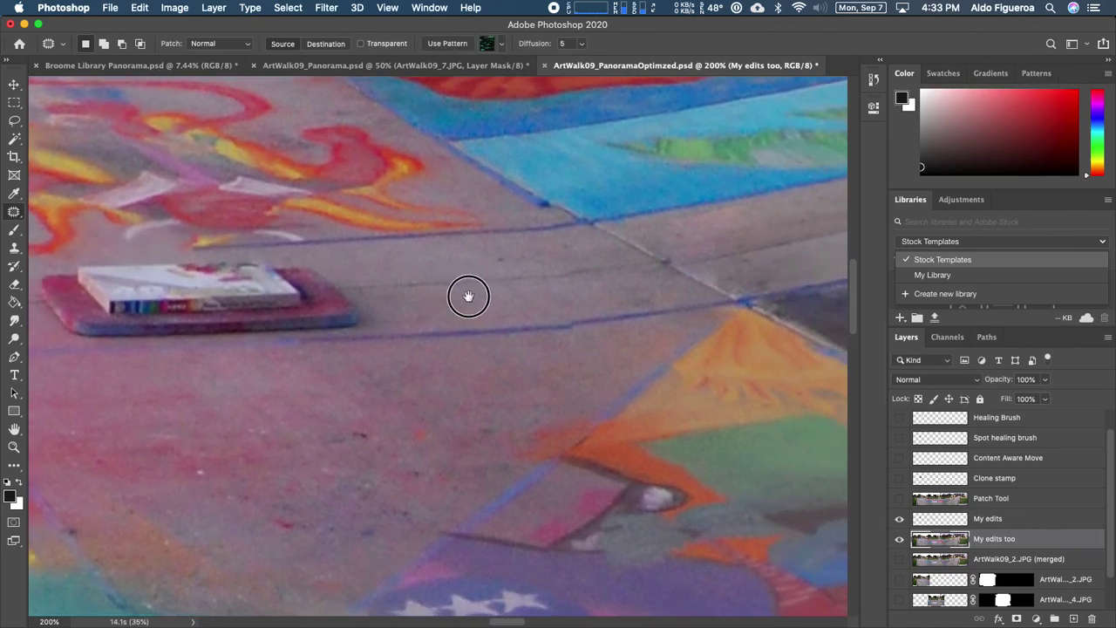
{"action": "left_click_drag", "start_coordinate": [191, 319], "coordinate": [491, 281]}
{"action": "left_click_drag", "start_coordinate": [186, 312], "coordinate": [375, 393]}
{"action": "left_click_drag", "start_coordinate": [324, 368], "coordinate": [572, 352]}
{"action": "key", "text": "super+d"}
Step: Rebuild the thin crack across the patched concrete with a 15 px Healing Brush sampling the existing crack, on the My edits layer
{"action": "left_click_drag", "start_coordinate": [668, 346], "coordinate": [558, 356]}
{"action": "left_click", "coordinate": [1024, 523]}
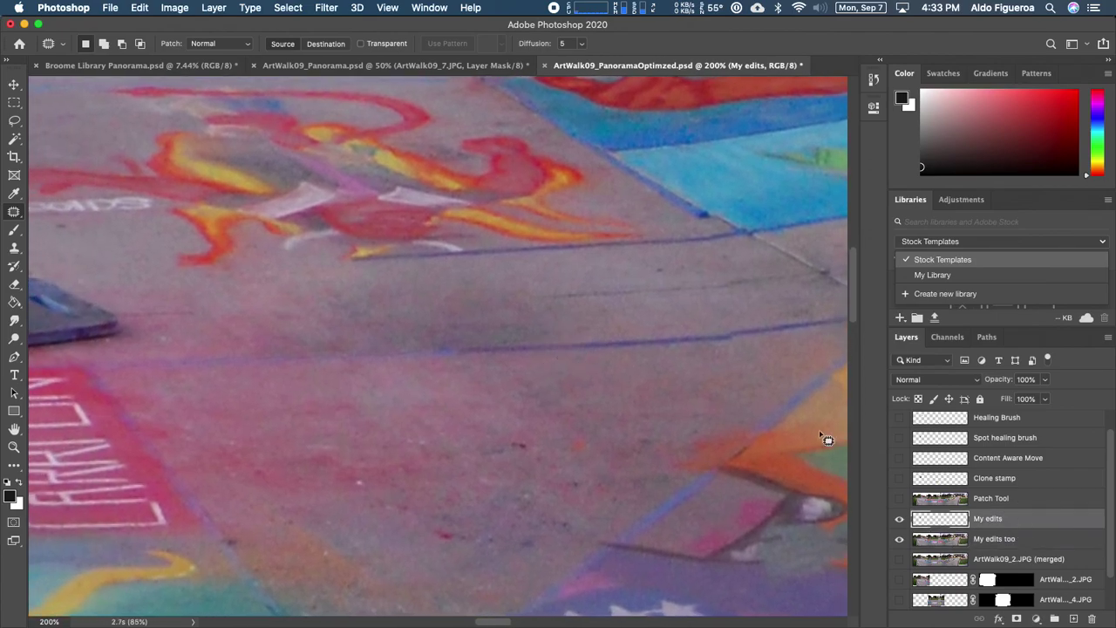
{"action": "left_click", "coordinate": [15, 214]}
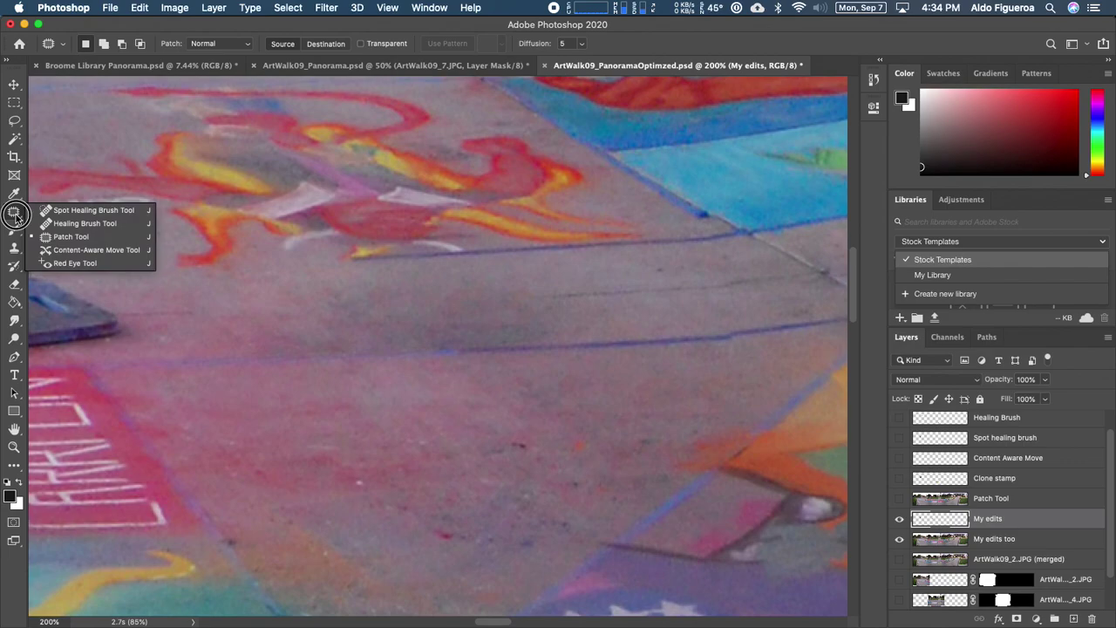
{"action": "left_click", "coordinate": [77, 223]}
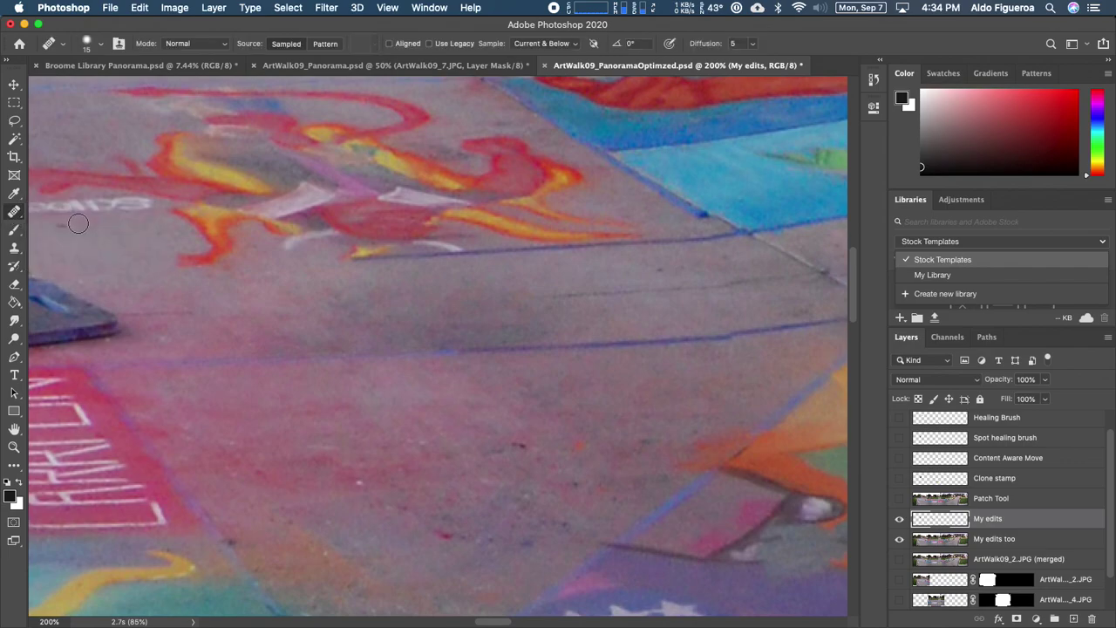
{"action": "left_click_drag", "start_coordinate": [639, 319], "coordinate": [573, 319]}
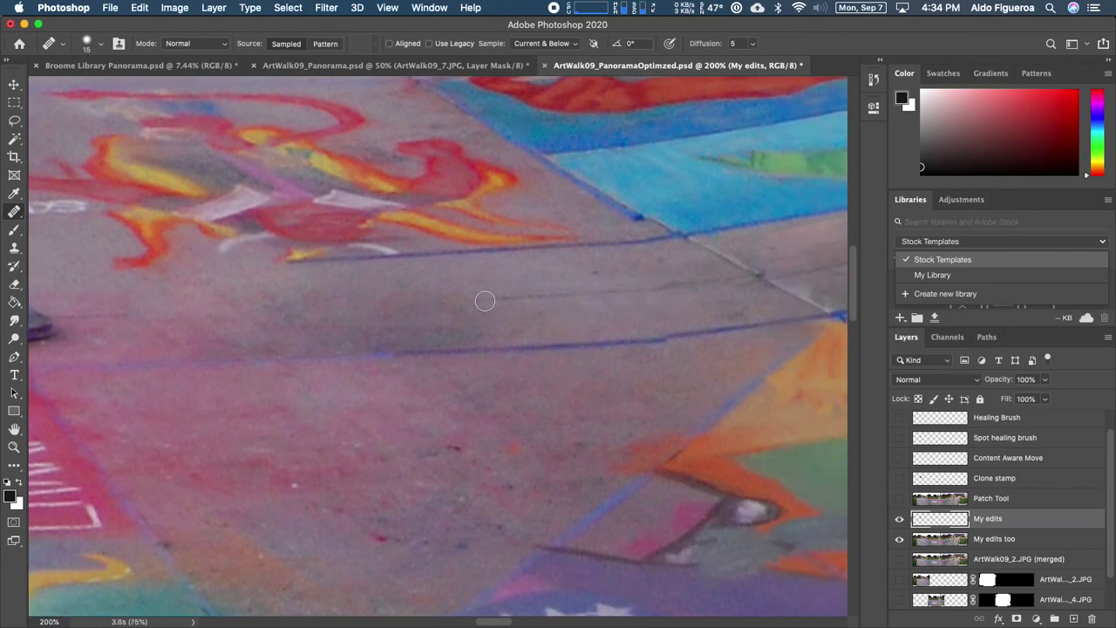
{"action": "left_click_drag", "start_coordinate": [454, 302], "coordinate": [290, 310]}
{"action": "left_click_drag", "start_coordinate": [378, 308], "coordinate": [468, 311]}
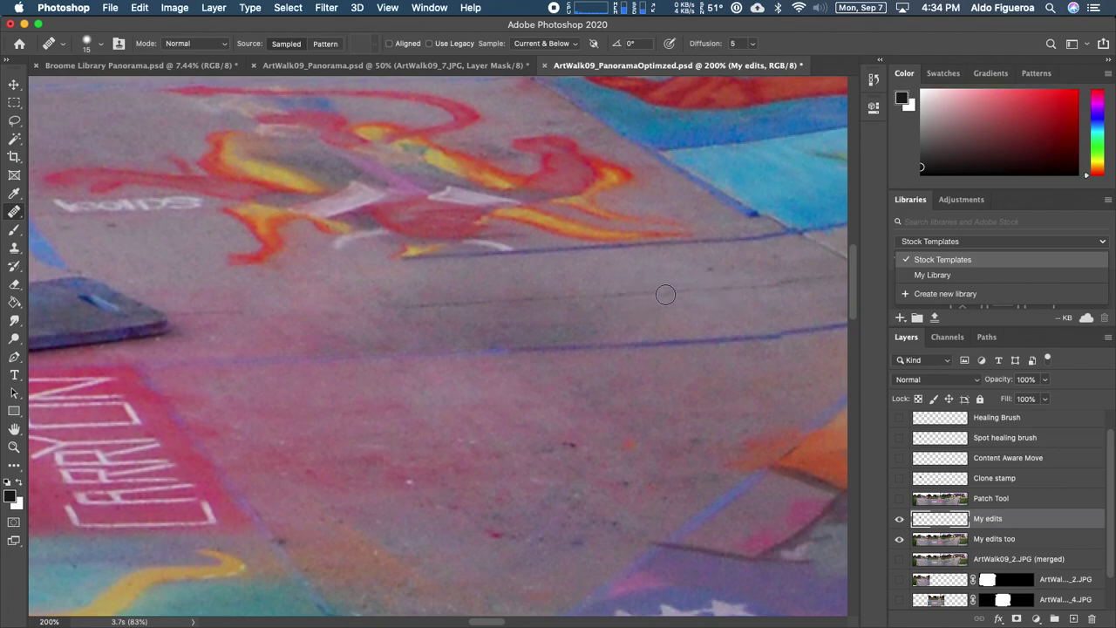
{"action": "left_click_drag", "start_coordinate": [404, 306], "coordinate": [255, 311]}
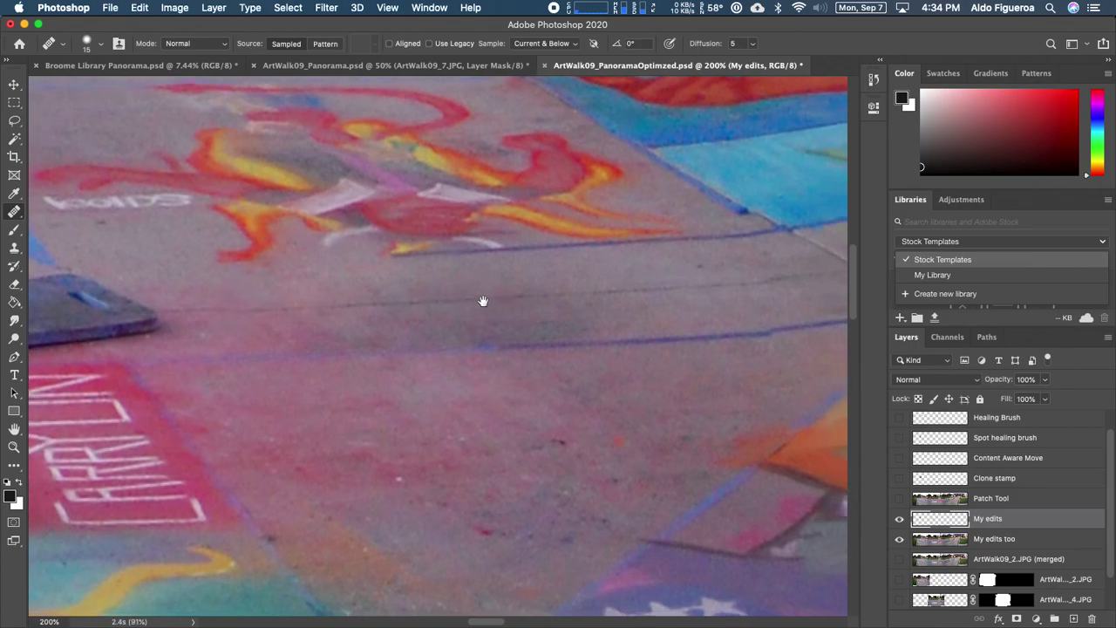
Step: Patch out the blue board above the Keep Calm and Carry On drawing with nearby concrete on the My edits too layer
{"action": "key", "text": "super+minus"}
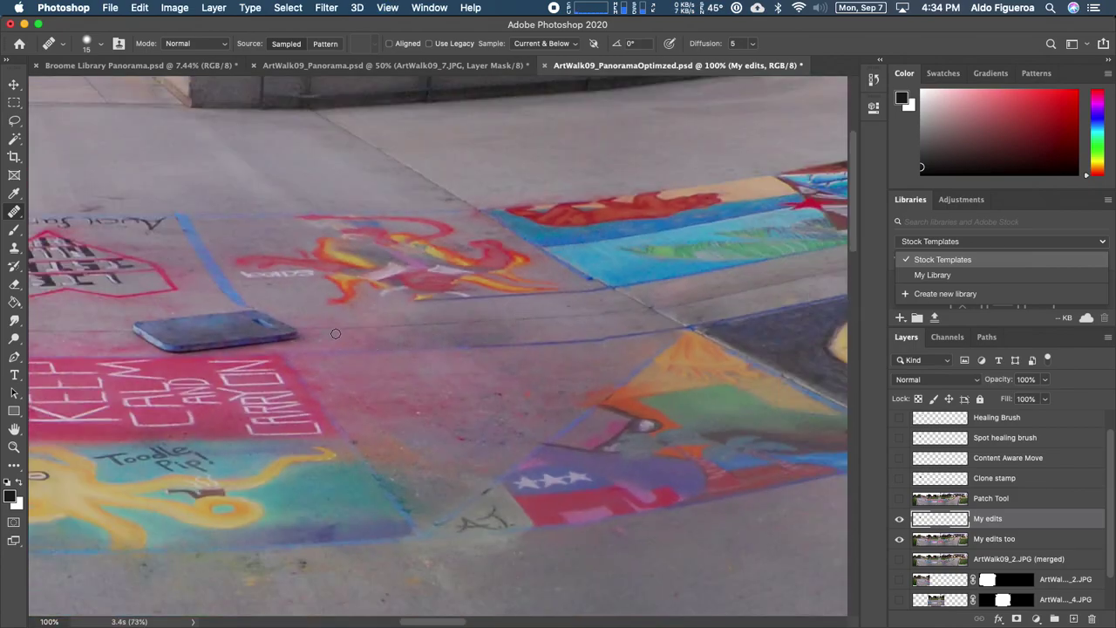
{"action": "left_click_drag", "start_coordinate": [471, 335], "coordinate": [634, 332]}
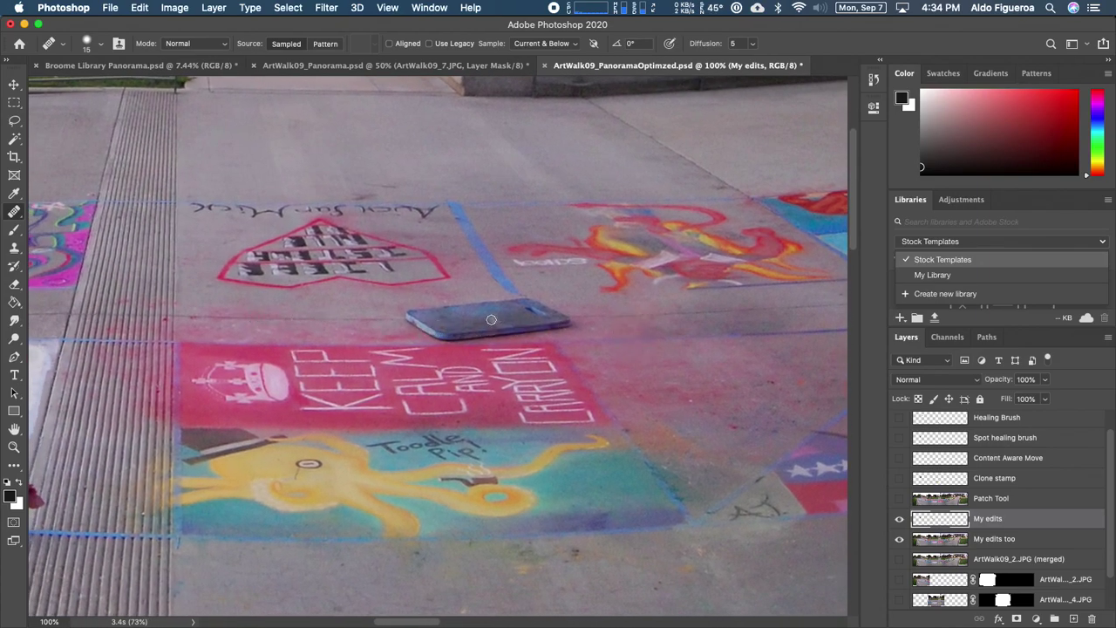
{"action": "key", "text": "super+equal"}
{"action": "key", "text": "alt+bracketleft"}
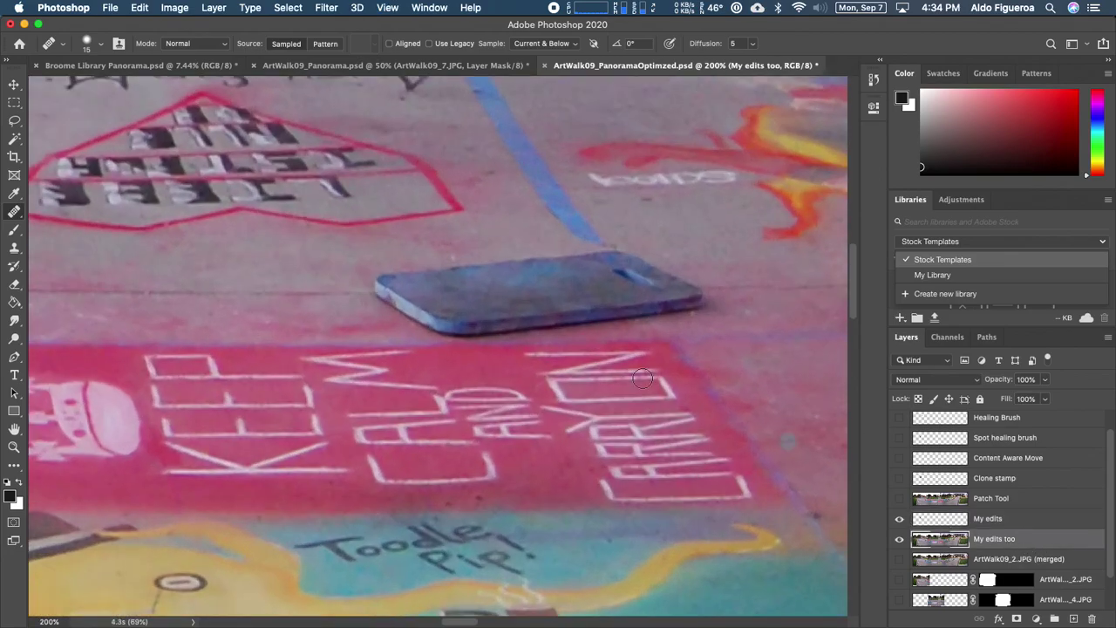
{"action": "left_click", "coordinate": [14, 251]}
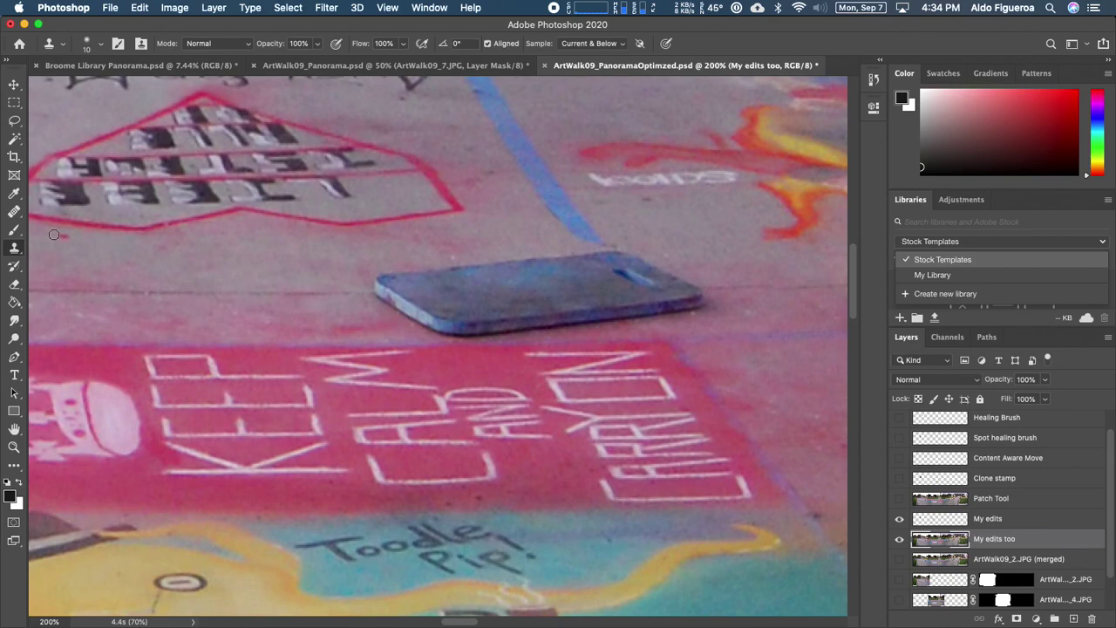
{"action": "left_click", "coordinate": [15, 213]}
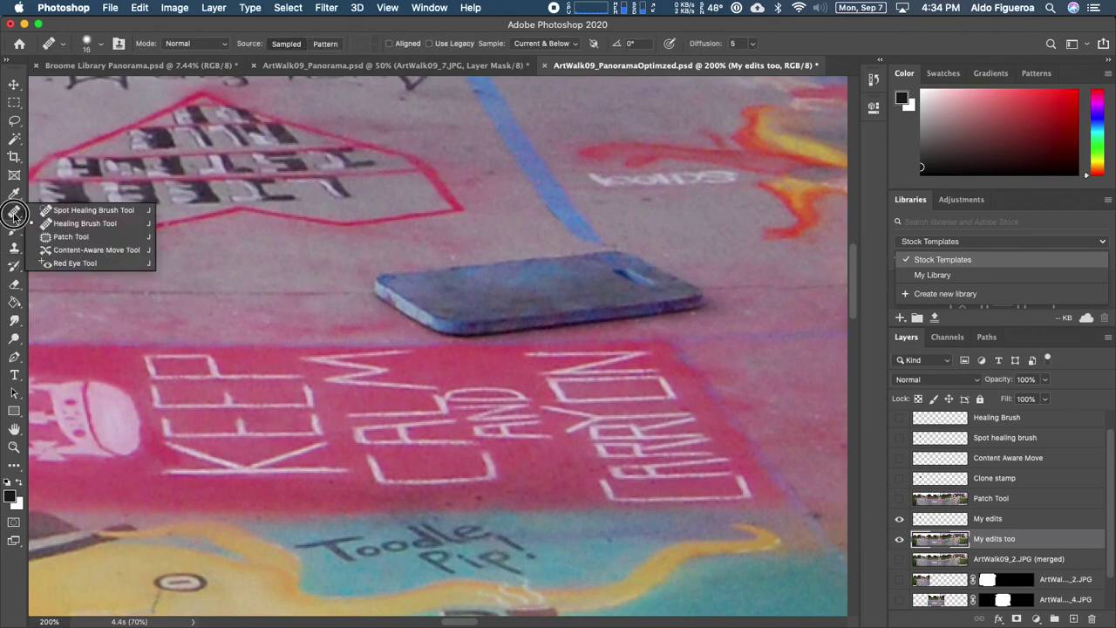
{"action": "left_click", "coordinate": [70, 236]}
{"action": "mouse_move", "coordinate": [369, 272]}
{"action": "left_mouse_down"}
{"action": "mouse_move", "coordinate": [369, 300]}
{"action": "mouse_move", "coordinate": [394, 319]}
{"action": "mouse_move", "coordinate": [451, 339]}
{"action": "mouse_move", "coordinate": [741, 308]}
{"action": "mouse_move", "coordinate": [637, 250]}
{"action": "mouse_move", "coordinate": [509, 259]}
{"action": "left_mouse_up"}
{"action": "left_click_drag", "start_coordinate": [376, 282], "coordinate": [536, 294]}
{"action": "left_click_drag", "start_coordinate": [669, 296], "coordinate": [253, 291]}
{"action": "key", "text": "super+d"}
{"action": "left_click_drag", "start_coordinate": [566, 339], "coordinate": [276, 342]}
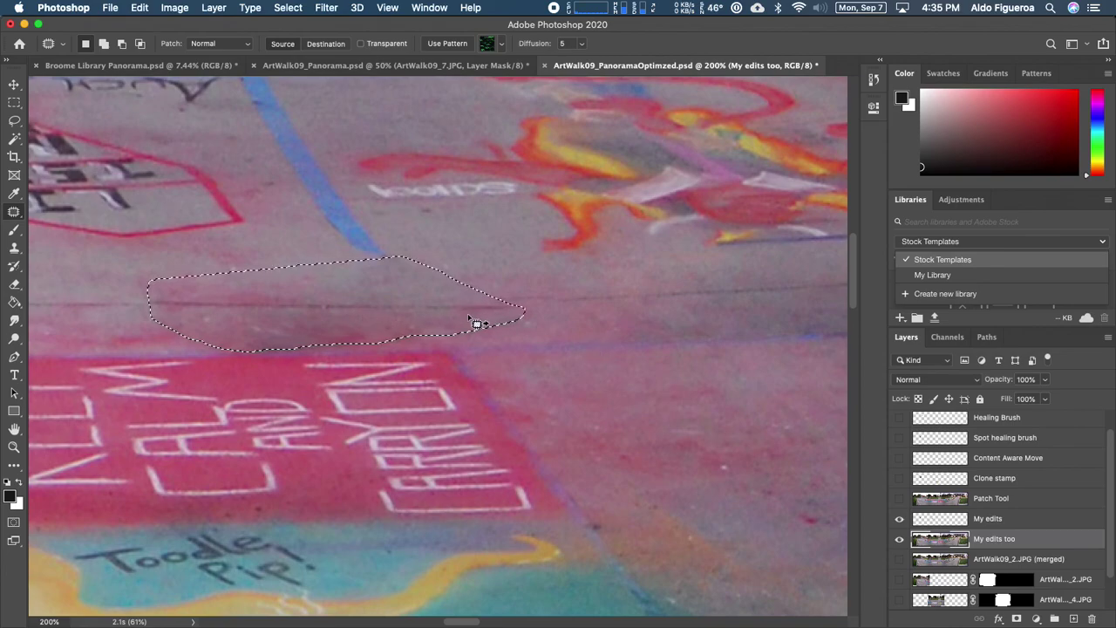
{"action": "left_click_drag", "start_coordinate": [204, 324], "coordinate": [308, 320]}
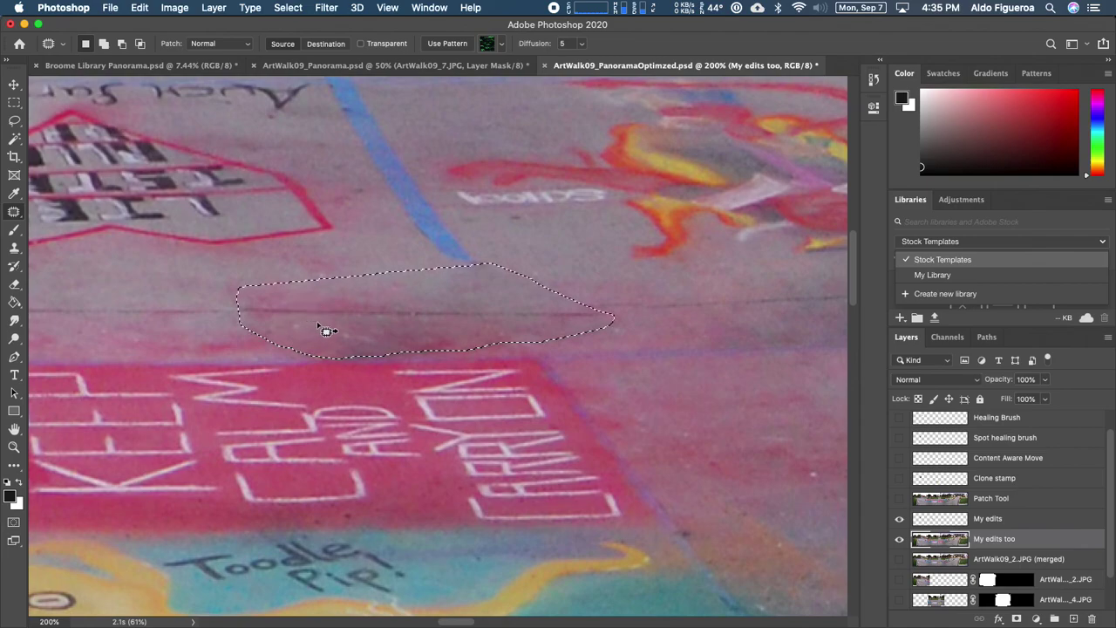
{"action": "key", "text": "super+d"}
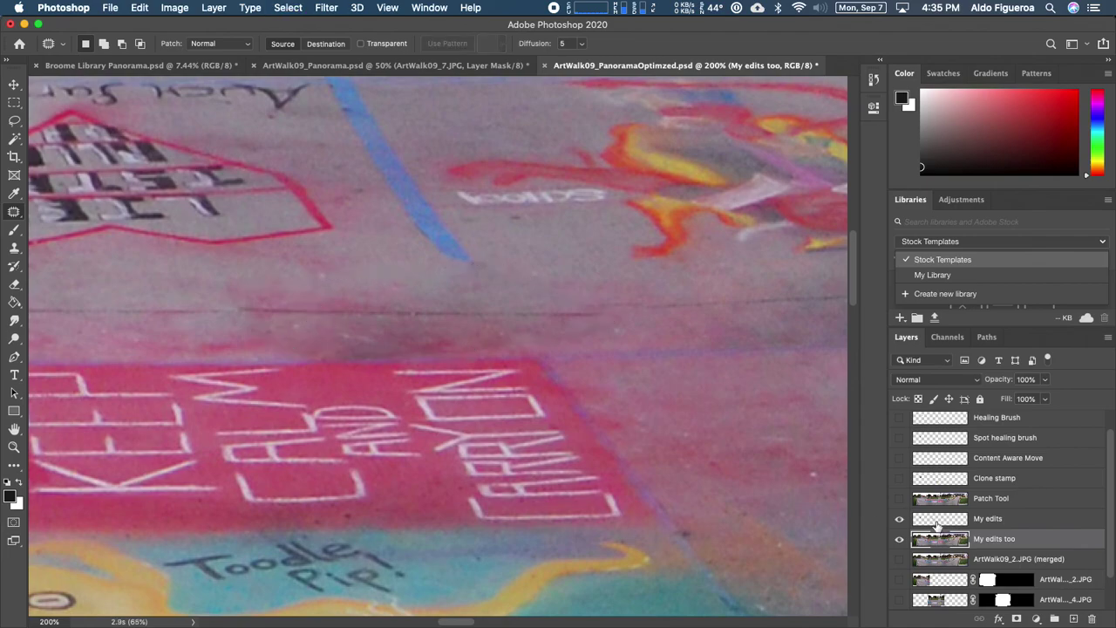
Step: Heal the marks along the concrete crack above the Keep Calm and Carry On drawing with the Spot Healing Brush on the My edits layer
{"action": "left_click", "coordinate": [1008, 519]}
{"action": "mouse_move", "coordinate": [511, 316]}
{"action": "left_mouse_down"}
{"action": "mouse_move", "coordinate": [383, 300]}
{"action": "mouse_move", "coordinate": [389, 316]}
{"action": "mouse_move", "coordinate": [518, 327]}
{"action": "left_mouse_up"}
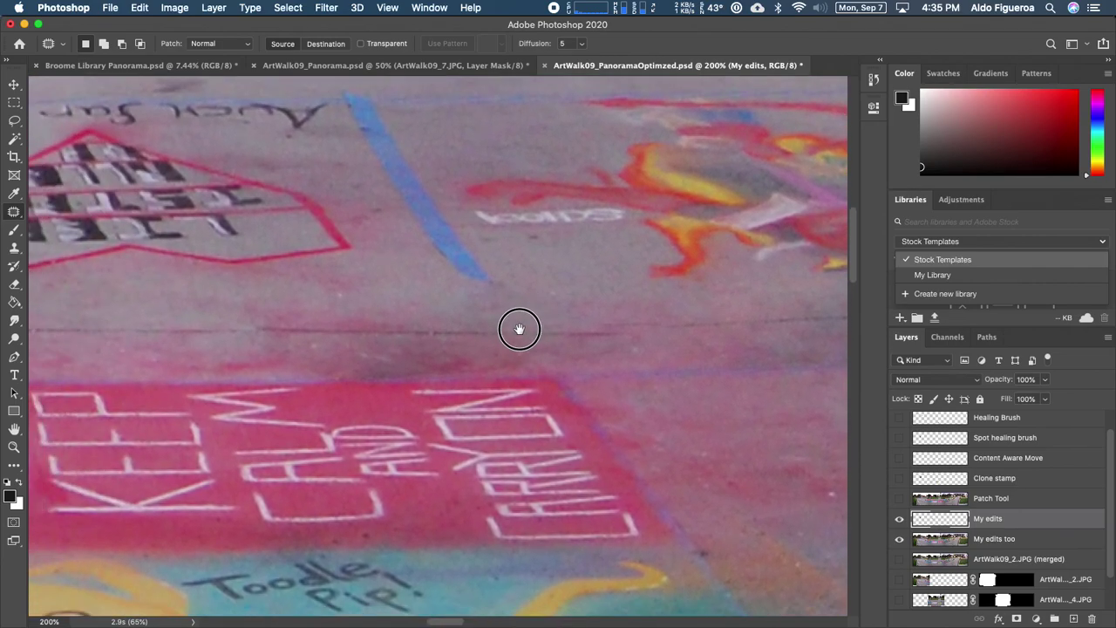
{"action": "right_click", "coordinate": [15, 214]}
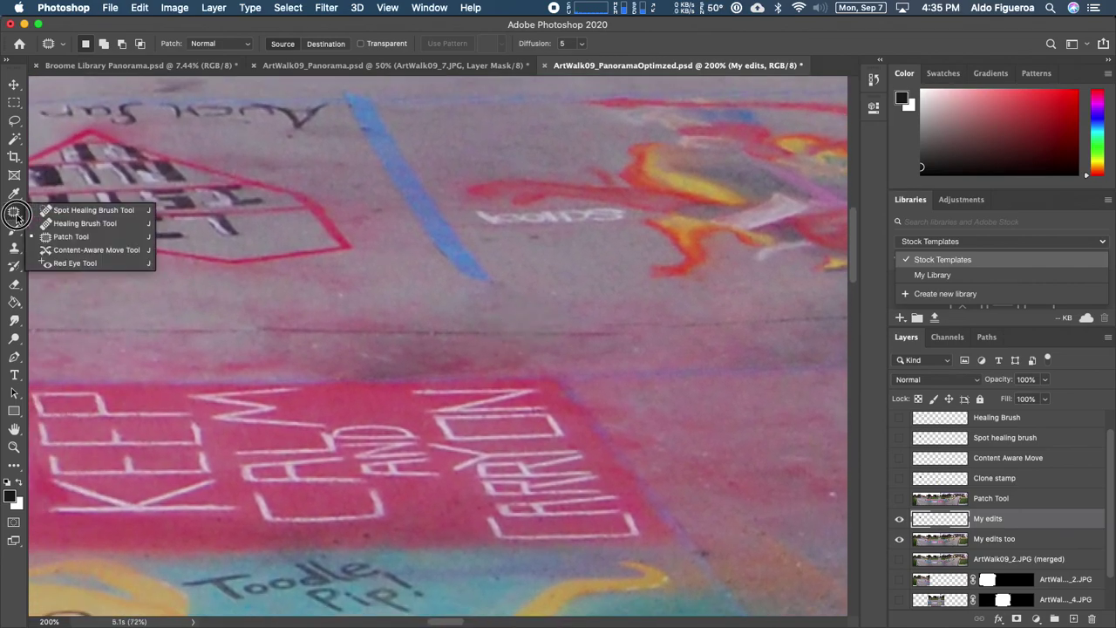
{"action": "left_click", "coordinate": [61, 214]}
{"action": "left_click_drag", "start_coordinate": [243, 327], "coordinate": [280, 331]}
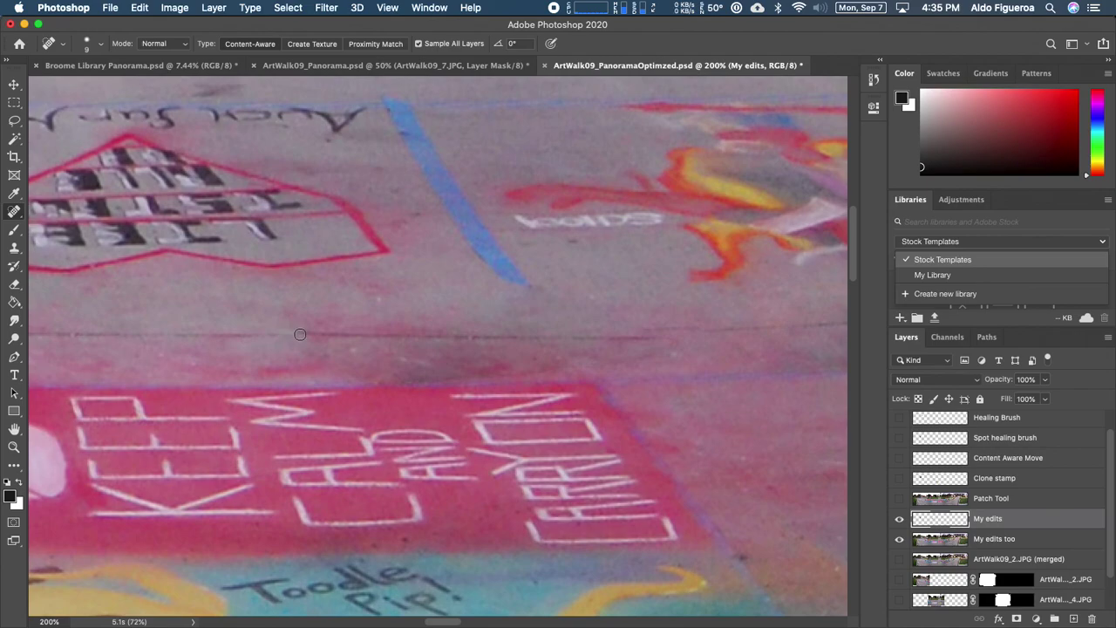
{"action": "left_click", "coordinate": [296, 334]}
{"action": "mouse_move", "coordinate": [653, 330]}
{"action": "left_mouse_down"}
{"action": "mouse_move", "coordinate": [684, 325]}
{"action": "mouse_move", "coordinate": [651, 339]}
{"action": "left_mouse_up"}
{"action": "left_click", "coordinate": [654, 338]}
Step: Examine the chalk drawings, the crack and the grooved concrete strip for remaining flaws at different magnifications
{"action": "key", "text": "super+minus"}
{"action": "key", "text": "super+minus"}
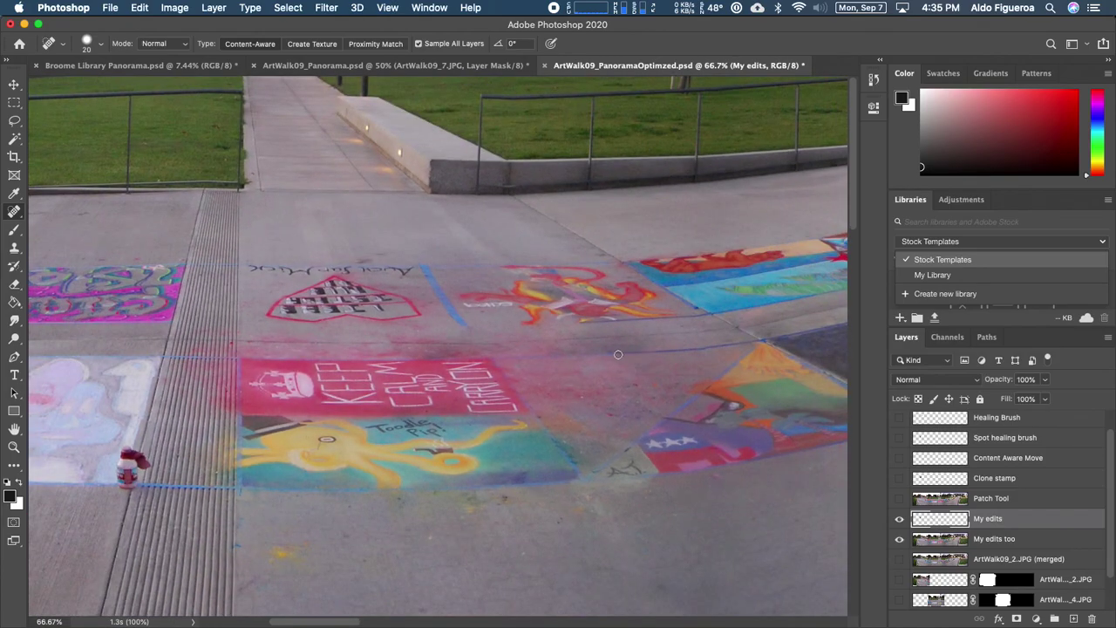
{"action": "key", "text": "super+plus"}
{"action": "key", "text": "super+plus"}
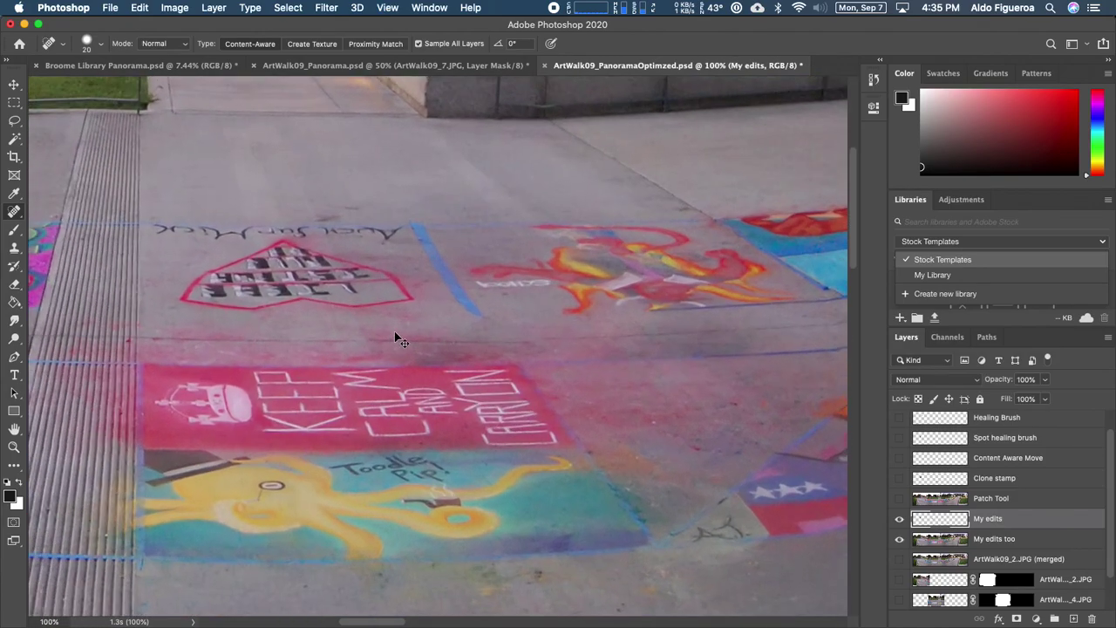
{"action": "left_click", "coordinate": [291, 312]}
{"action": "key", "text": "super+minus"}
{"action": "key", "text": "super+minus"}
{"action": "key", "text": "super+minus"}
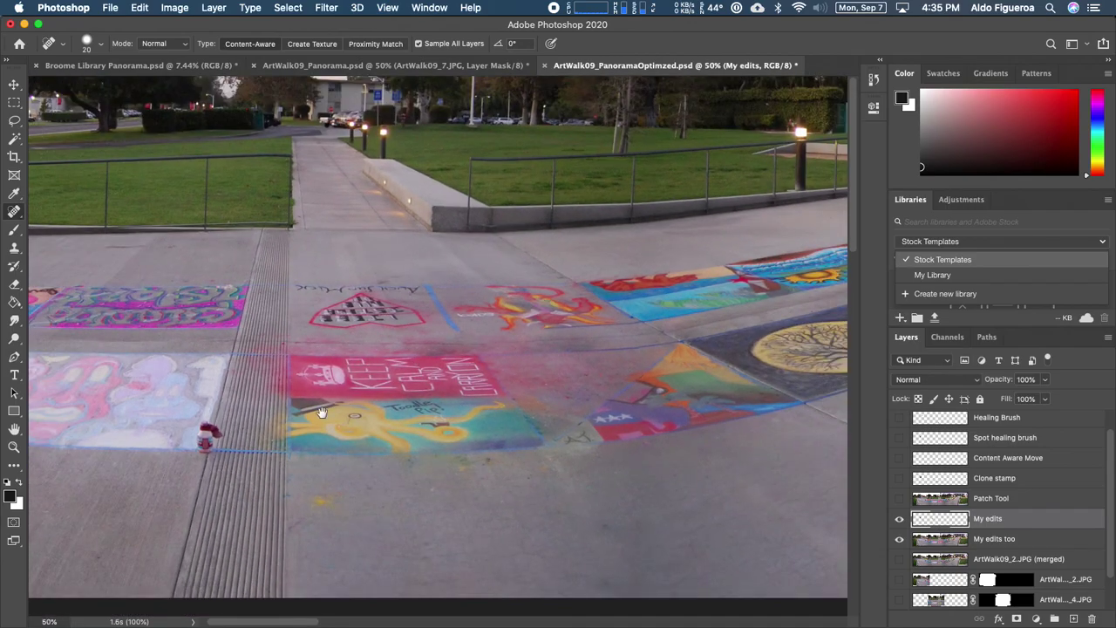
{"action": "mouse_move", "coordinate": [389, 414]}
{"action": "left_mouse_down"}
{"action": "mouse_move", "coordinate": [585, 413]}
{"action": "mouse_move", "coordinate": [570, 434]}
{"action": "mouse_move", "coordinate": [519, 395]}
{"action": "left_mouse_up"}
{"action": "key", "text": "super+plus"}
{"action": "key", "text": "super+plus"}
{"action": "key", "text": "super+plus"}
{"action": "key", "text": "super+plus"}
{"action": "left_click", "coordinate": [541, 398]}
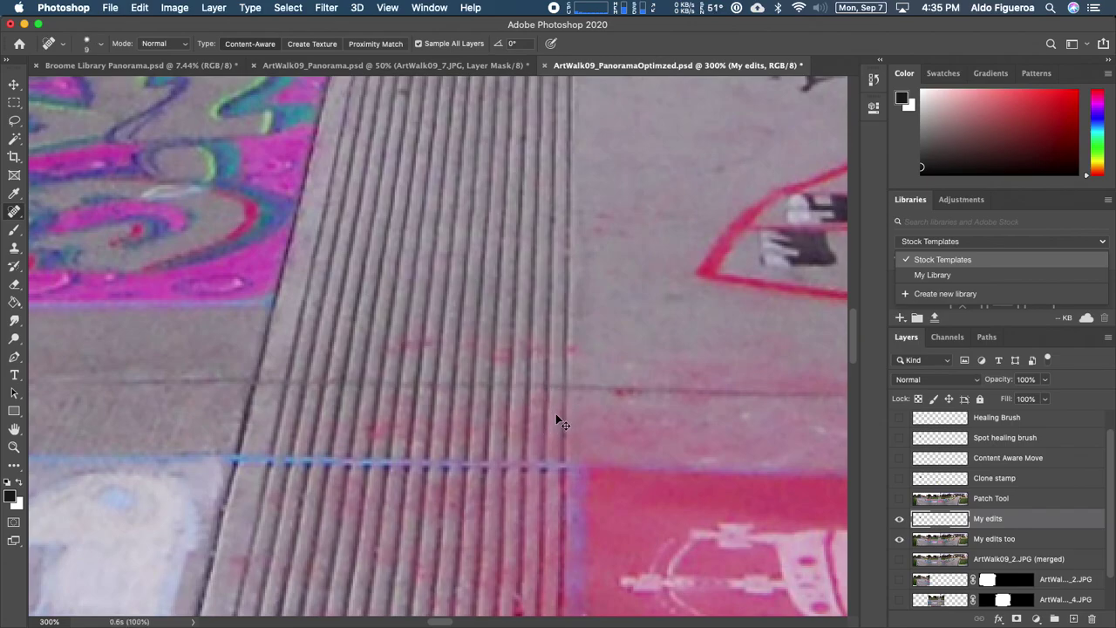
{"action": "key", "text": "super+minus"}
{"action": "key", "text": "super+minus"}
{"action": "key", "text": "super+minus"}
{"action": "key", "text": "super+minus"}
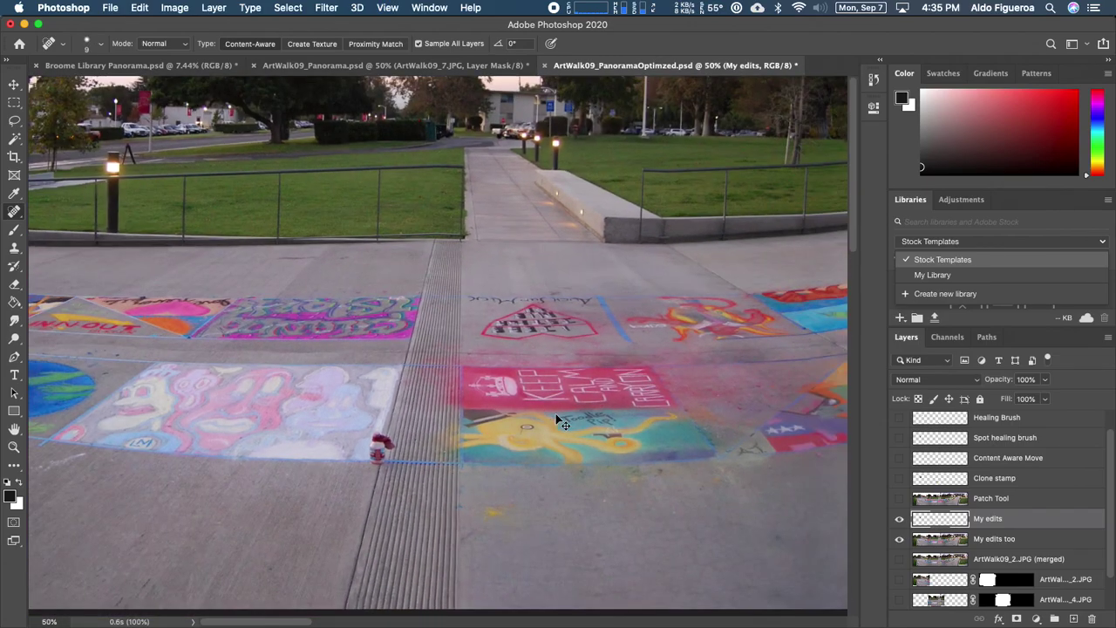
{"action": "scroll", "coordinate": [605, 363], "scroll_direction": "down", "scroll_amount": 5}
{"action": "scroll", "coordinate": [606, 363], "scroll_direction": "left", "scroll_amount": 7}
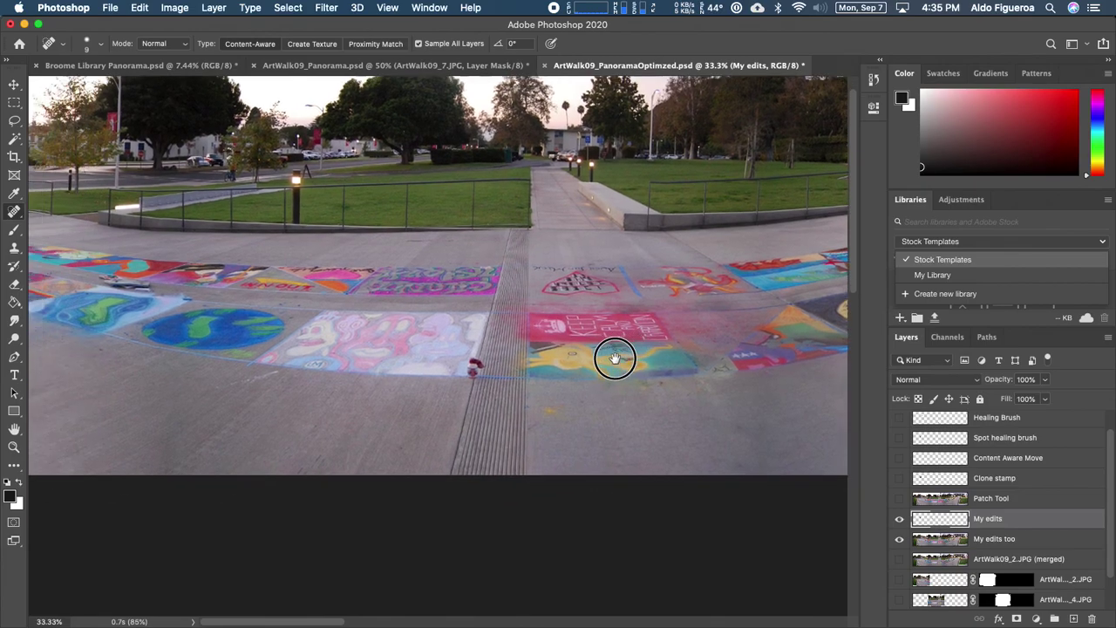
Step: Clone over the base of the bottle beside the grooved strip with a 35 px Clone Stamp on the My edits layer
{"action": "key", "text": "super+plus"}
{"action": "key", "text": "super+plus"}
{"action": "key", "text": "super+plus"}
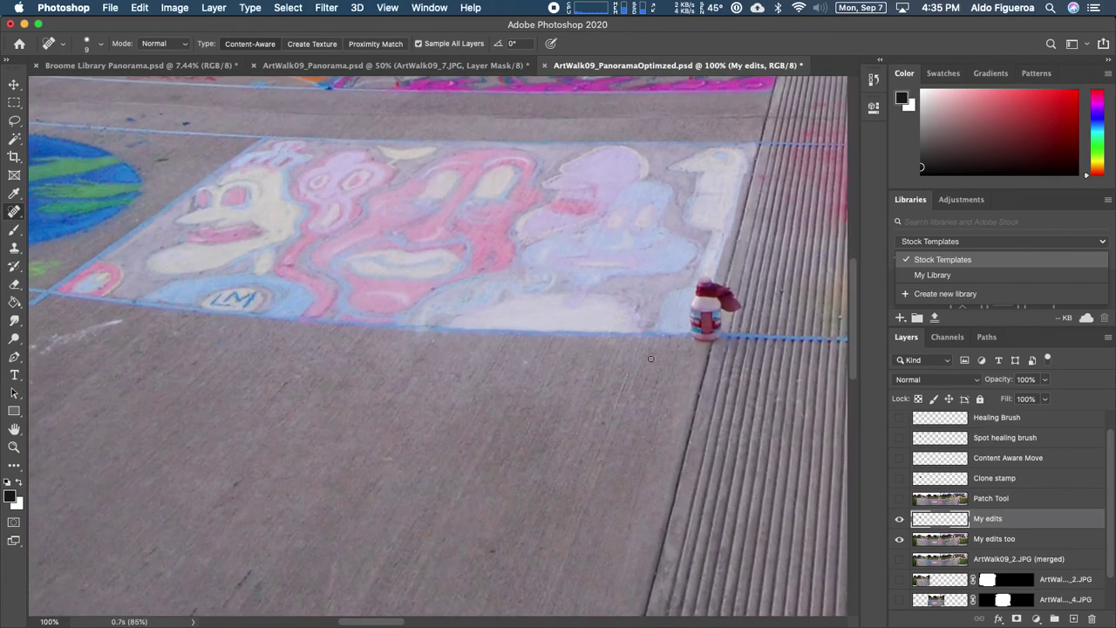
{"action": "left_click_drag", "start_coordinate": [644, 408], "coordinate": [456, 365]}
{"action": "key", "text": "super+plus"}
{"action": "left_click_drag", "start_coordinate": [551, 358], "coordinate": [488, 428]}
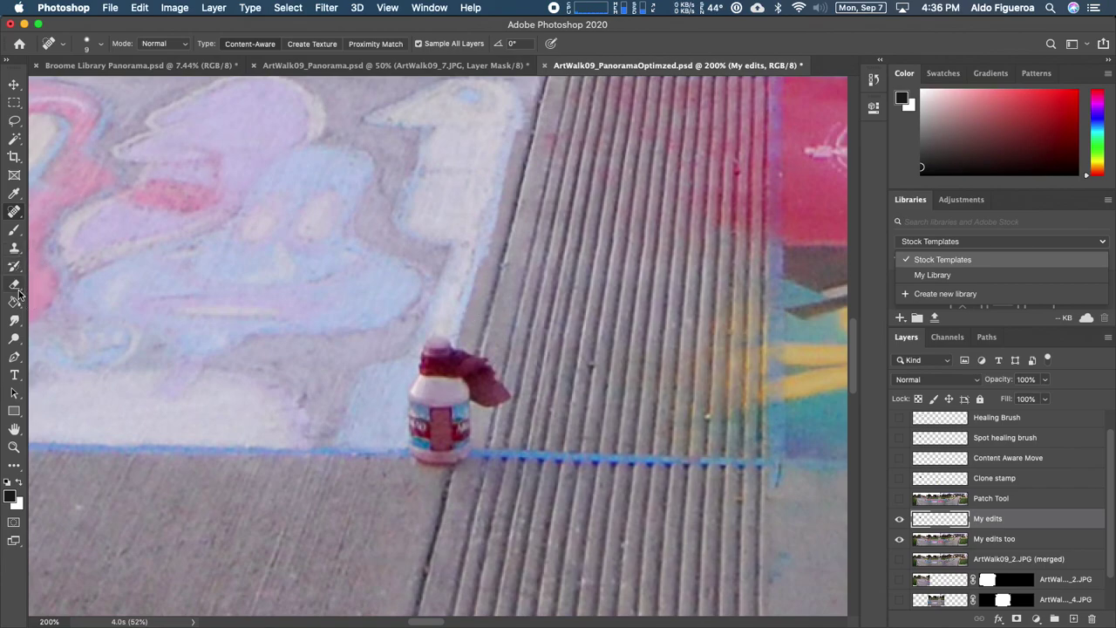
{"action": "left_click", "coordinate": [14, 249]}
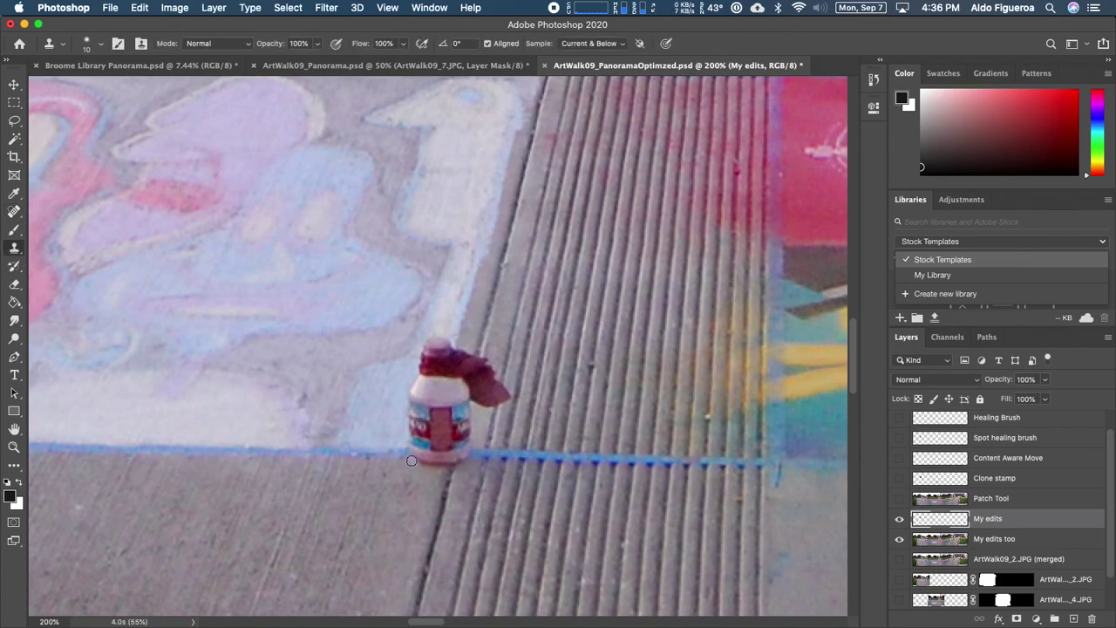
{"action": "key", "text": "bracketright"}
{"action": "key", "text": "bracketright"}
{"action": "key", "text": "bracketright"}
{"action": "mouse_move", "coordinate": [407, 459]}
{"action": "left_mouse_down"}
{"action": "mouse_move", "coordinate": [460, 460]}
{"action": "mouse_move", "coordinate": [429, 439]}
{"action": "mouse_move", "coordinate": [447, 419]}
{"action": "left_mouse_up"}
{"action": "left_click", "coordinate": [470, 290], "text": "alt"}
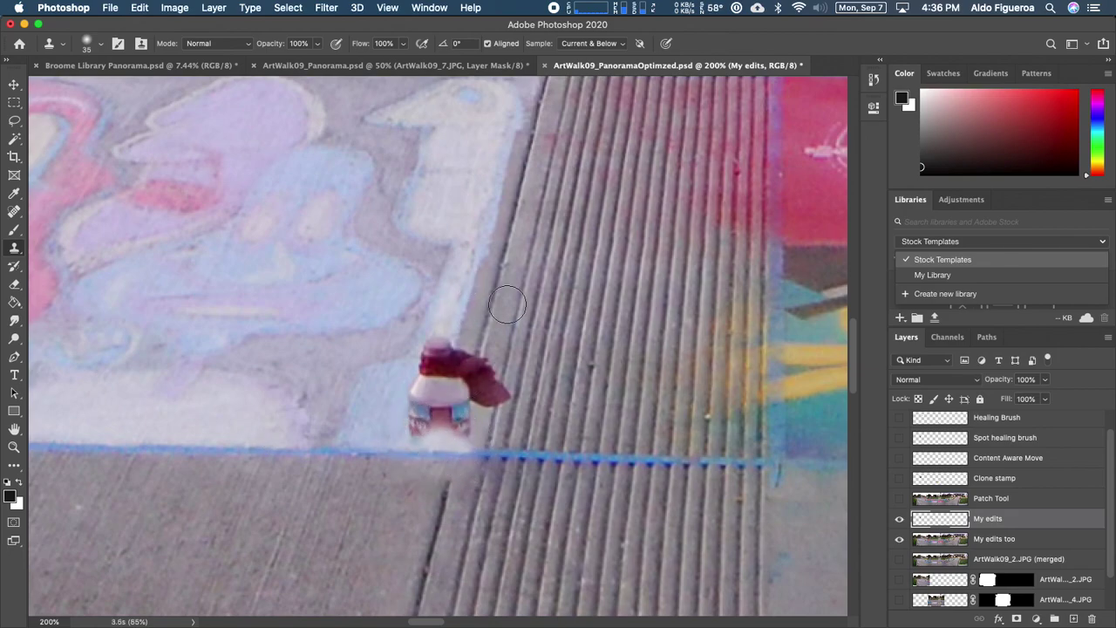
{"action": "left_click", "coordinate": [15, 250]}
{"action": "left_click", "coordinate": [15, 211]}
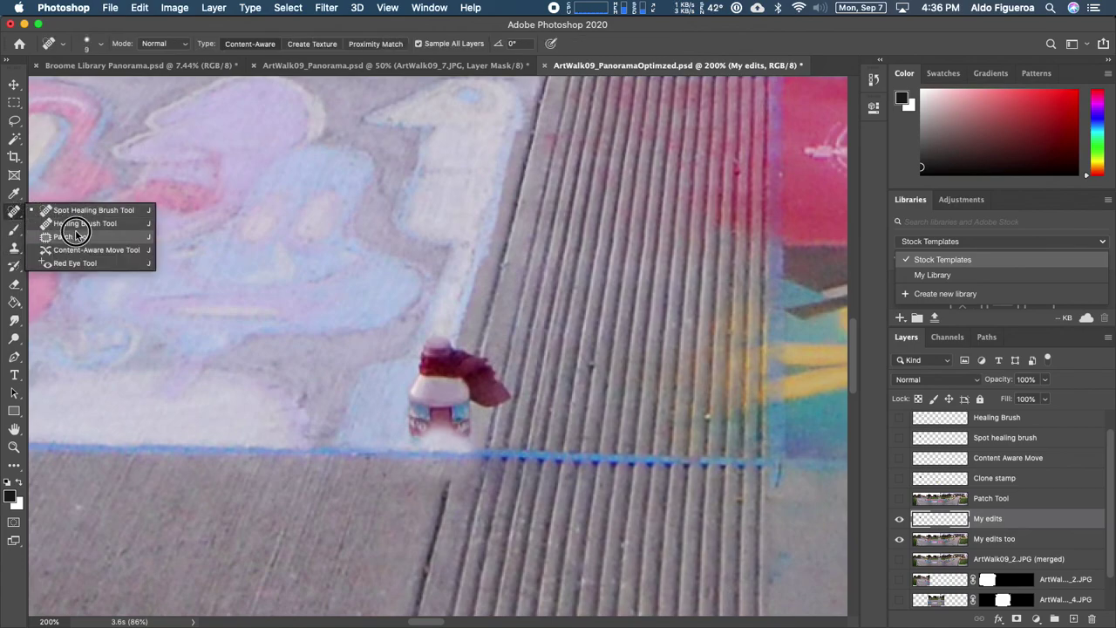
{"action": "left_click", "coordinate": [78, 237]}
{"action": "left_click", "coordinate": [1034, 540]}
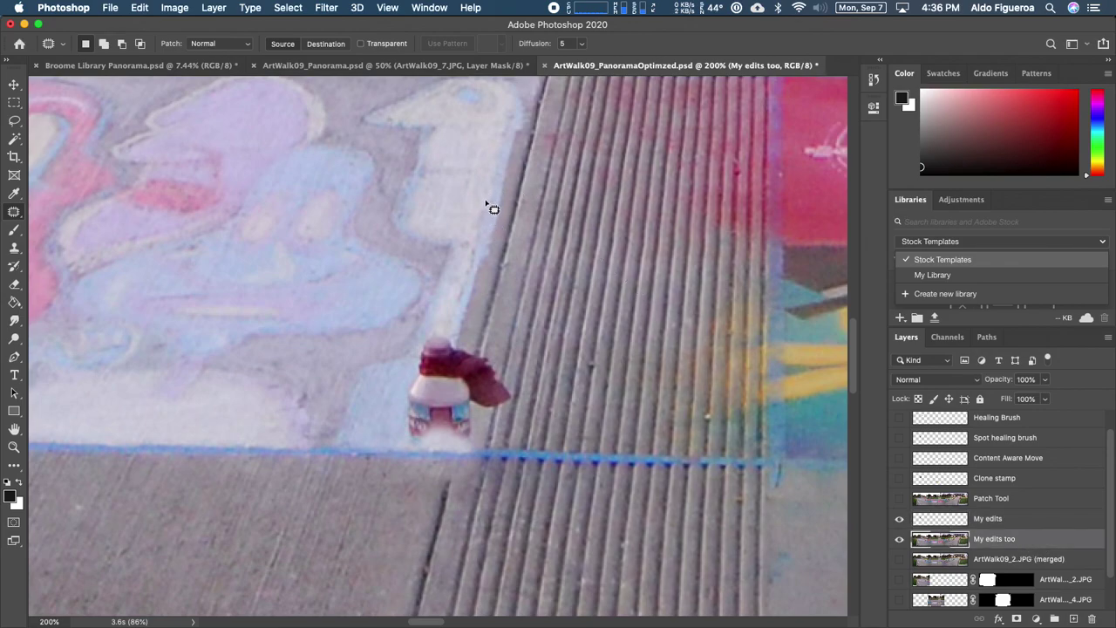
{"action": "mouse_move", "coordinate": [493, 144]}
{"action": "left_mouse_down"}
{"action": "mouse_move", "coordinate": [515, 149]}
{"action": "mouse_move", "coordinate": [509, 228]}
{"action": "left_mouse_up"}
{"action": "key", "text": "super+z"}
{"action": "left_click", "coordinate": [976, 518]}
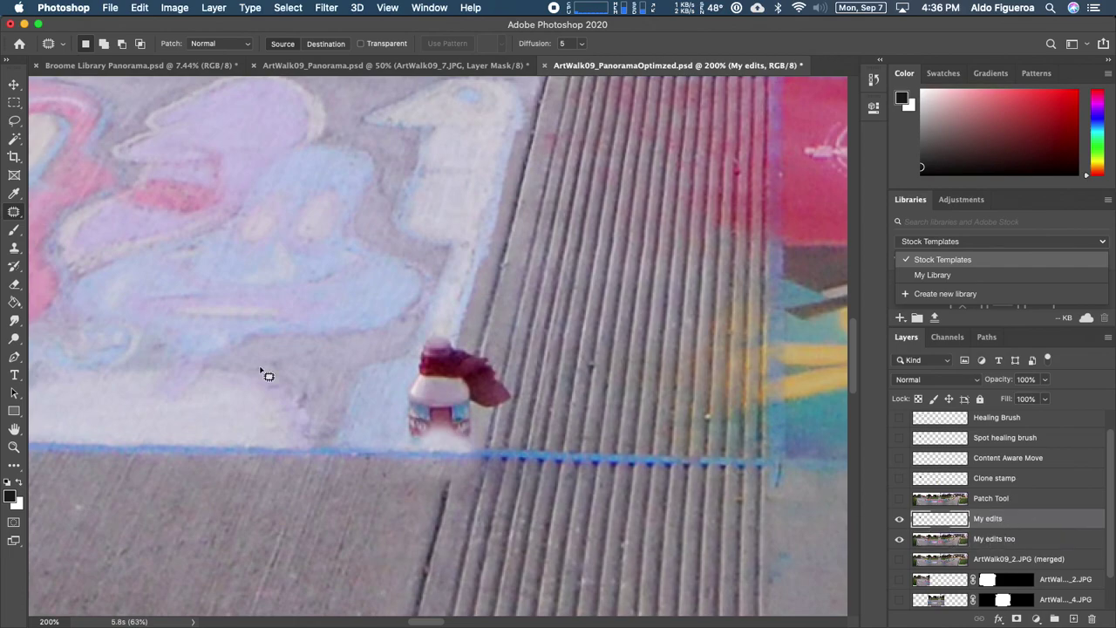
Step: Try to heal away the tip of the bottle's red cloth with a 9 px Spot Healing Brush on the My edits layer
{"action": "left_click", "coordinate": [17, 213]}
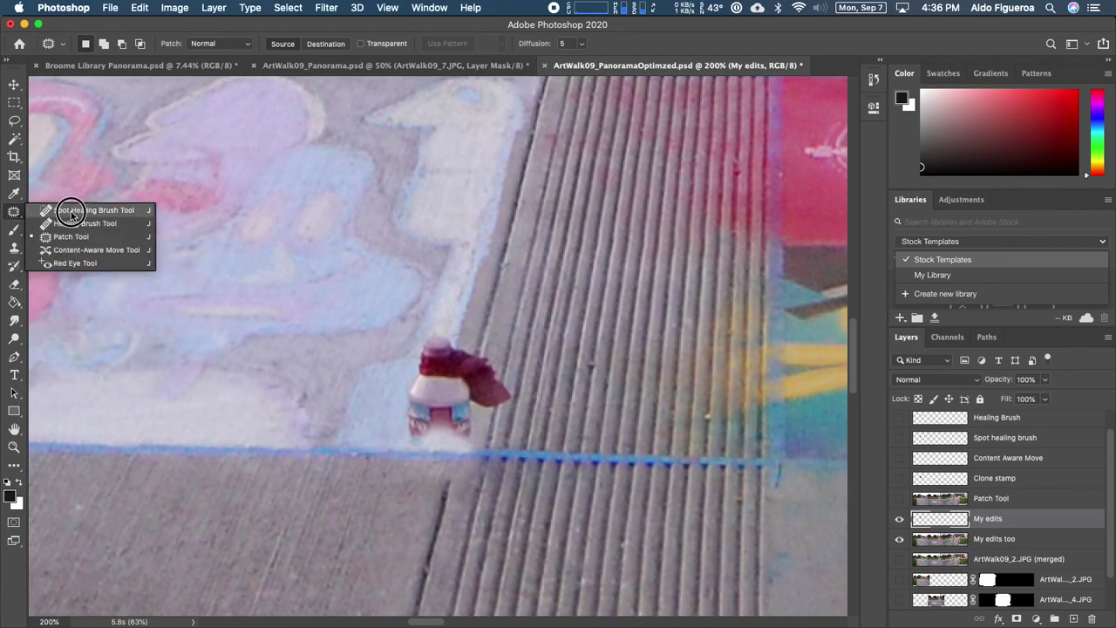
{"action": "left_click", "coordinate": [66, 222]}
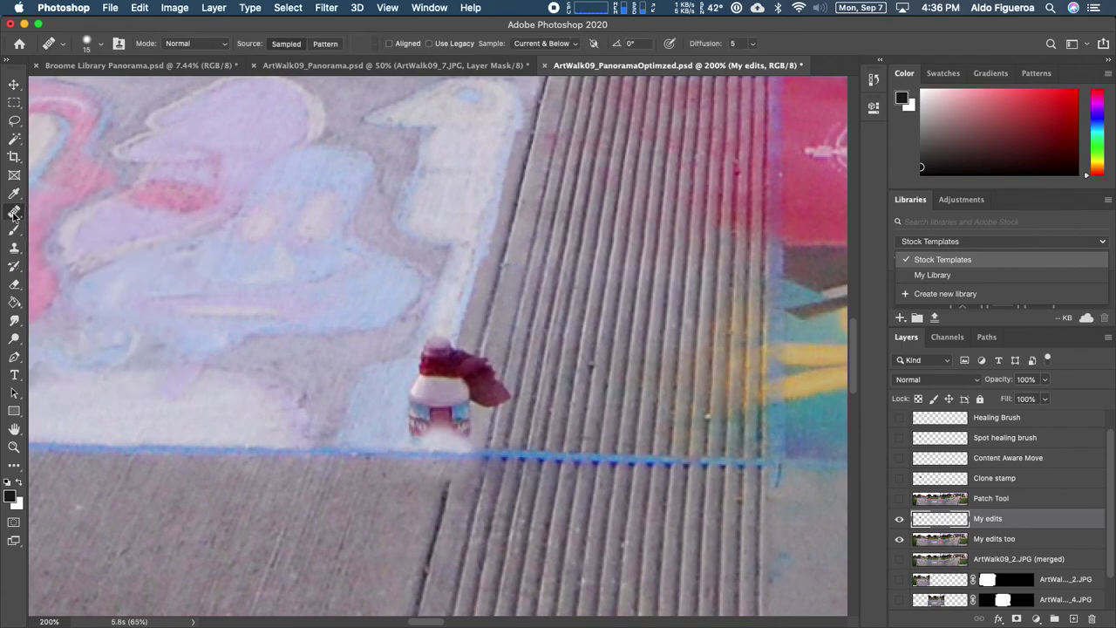
{"action": "mouse_move", "coordinate": [14, 214]}
{"action": "left_mouse_down"}
{"action": "mouse_move", "coordinate": [69, 217]}
{"action": "mouse_move", "coordinate": [81, 239]}
{"action": "left_mouse_up"}
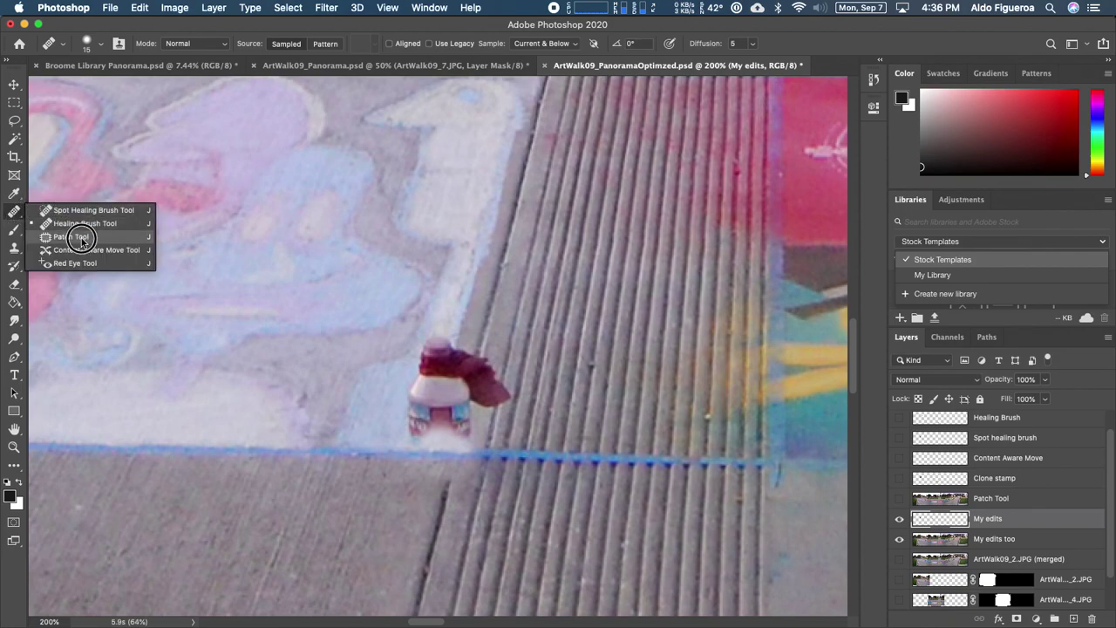
{"action": "mouse_move", "coordinate": [82, 240]}
{"action": "left_mouse_down"}
{"action": "mouse_move", "coordinate": [83, 212]}
{"action": "mouse_move", "coordinate": [96, 211]}
{"action": "left_mouse_up"}
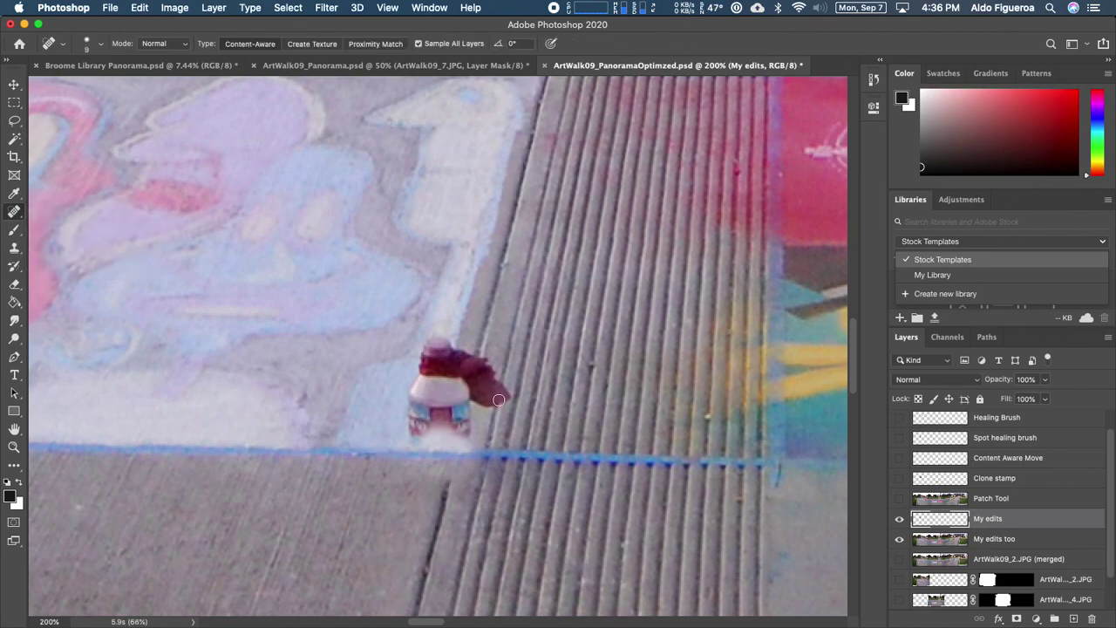
{"action": "mouse_move", "coordinate": [498, 409]}
{"action": "left_mouse_down"}
{"action": "mouse_move", "coordinate": [493, 377]}
{"action": "mouse_move", "coordinate": [485, 403]}
{"action": "left_mouse_up"}
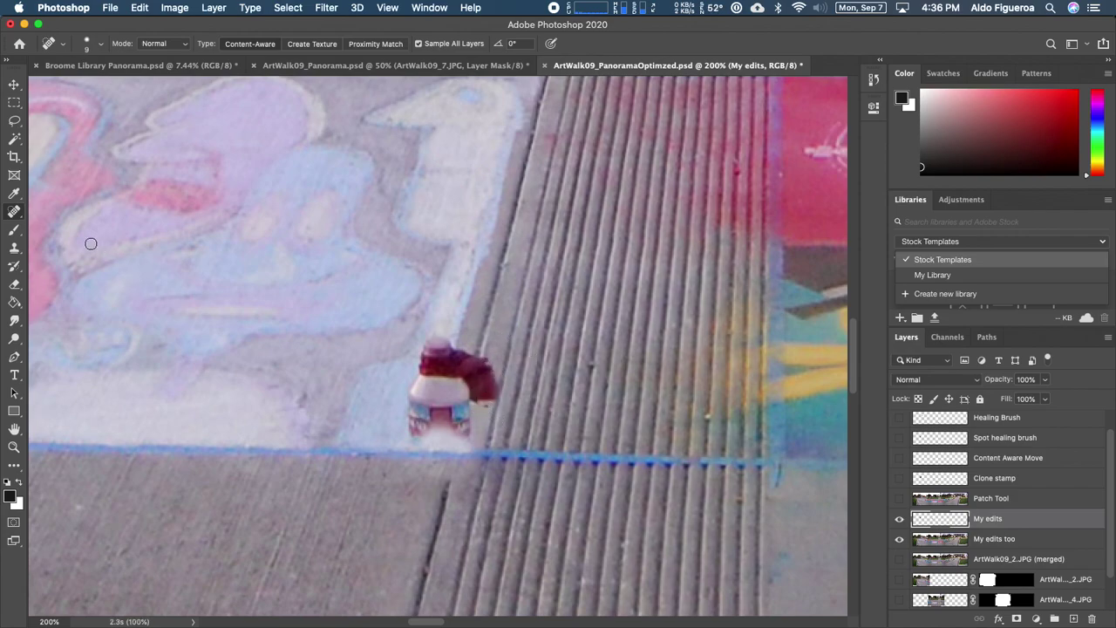
Step: Clone the grooved concrete and white chalk over the rest of the bottle and its cloth, using 35 px and 25 px Clone Stamp brushes
{"action": "left_click", "coordinate": [14, 248]}
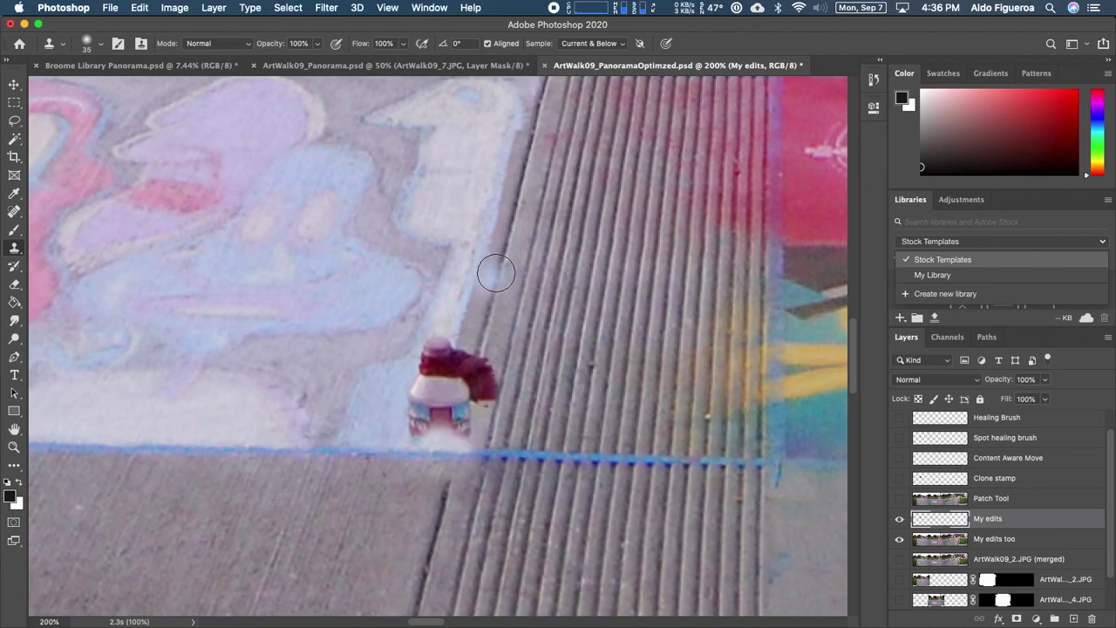
{"action": "left_click", "coordinate": [509, 244], "text": "alt"}
{"action": "mouse_move", "coordinate": [480, 353]}
{"action": "left_mouse_down"}
{"action": "mouse_move", "coordinate": [463, 428]}
{"action": "mouse_move", "coordinate": [480, 368]}
{"action": "mouse_move", "coordinate": [468, 402]}
{"action": "mouse_move", "coordinate": [480, 368]}
{"action": "mouse_move", "coordinate": [471, 402]}
{"action": "mouse_move", "coordinate": [474, 392]}
{"action": "left_mouse_up"}
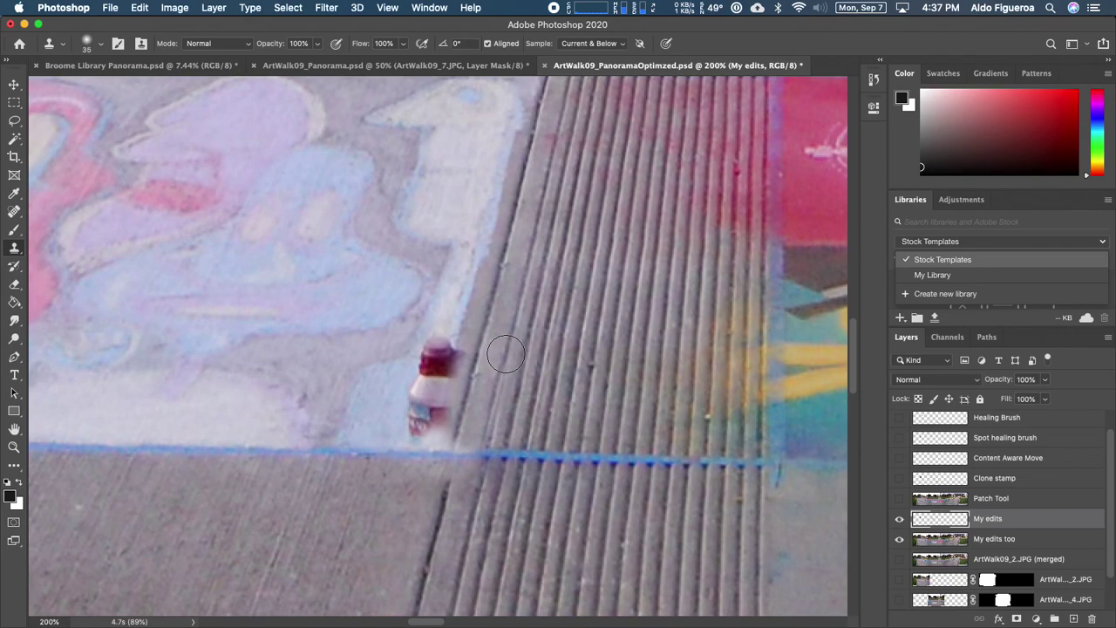
{"action": "key", "text": "bracketleft"}
{"action": "left_click_drag", "start_coordinate": [505, 353], "coordinate": [486, 436]}
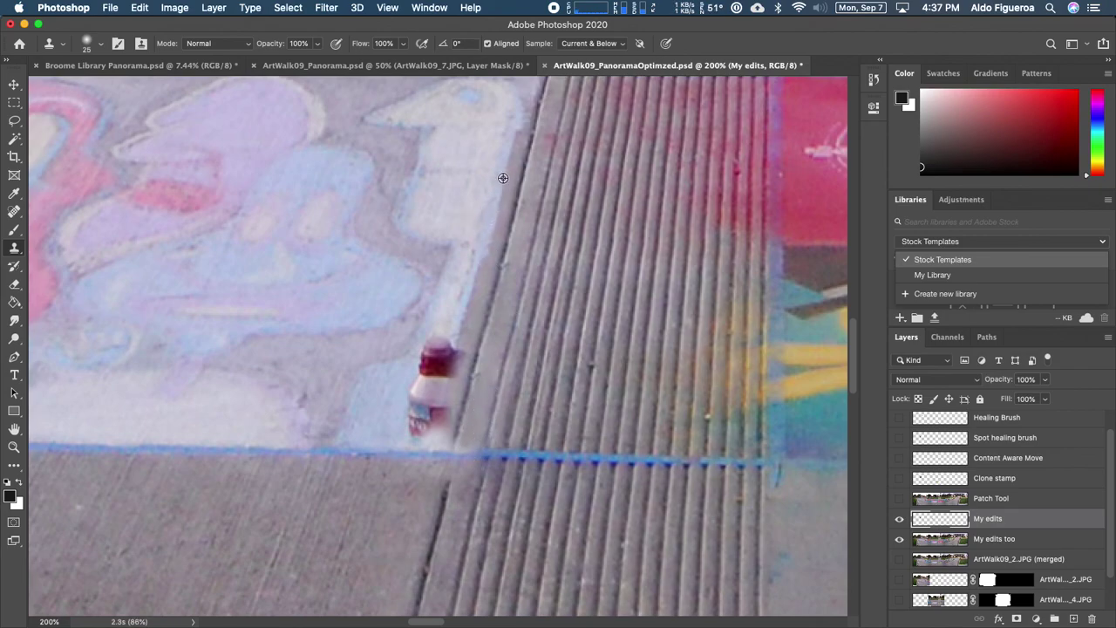
{"action": "mouse_move", "coordinate": [458, 342]}
{"action": "left_mouse_down"}
{"action": "mouse_move", "coordinate": [434, 438]}
{"action": "mouse_move", "coordinate": [445, 341]}
{"action": "mouse_move", "coordinate": [431, 372]}
{"action": "mouse_move", "coordinate": [428, 356]}
{"action": "mouse_move", "coordinate": [415, 425]}
{"action": "mouse_move", "coordinate": [414, 383]}
{"action": "mouse_move", "coordinate": [408, 429]}
{"action": "left_mouse_up"}
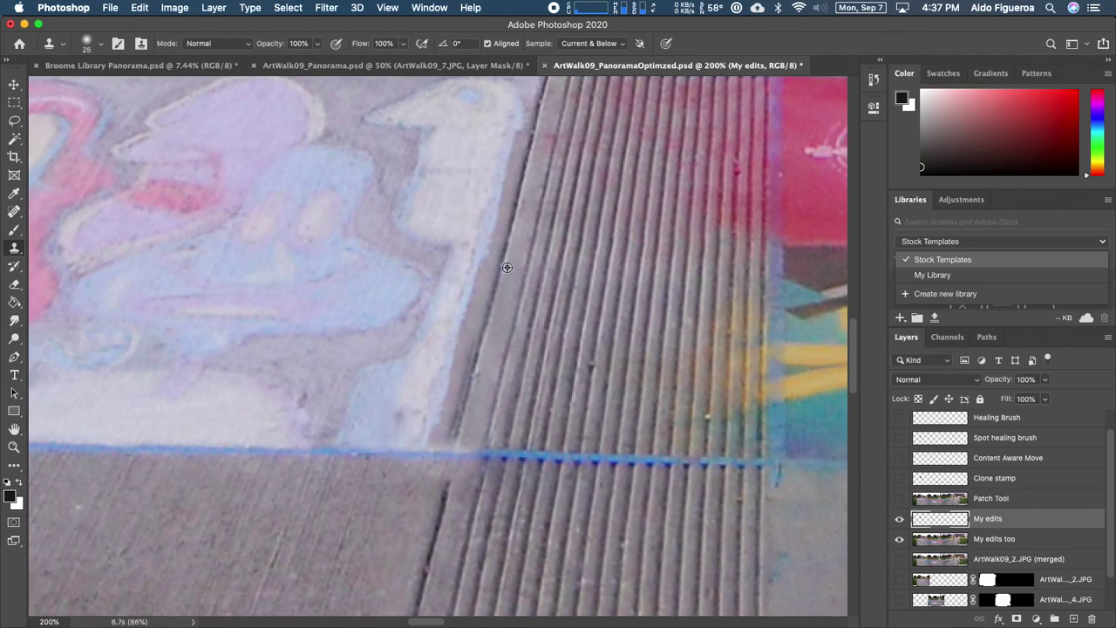
Step: Rebuild the dark groove along the ribbed strip's edge and across the blue chalk line with a 25 px Clone Stamp on the My edits layer
{"action": "left_click", "coordinate": [512, 223], "text": "alt"}
{"action": "mouse_move", "coordinate": [481, 350]}
{"action": "left_mouse_down"}
{"action": "mouse_move", "coordinate": [451, 436]}
{"action": "mouse_move", "coordinate": [453, 481]}
{"action": "left_mouse_up"}
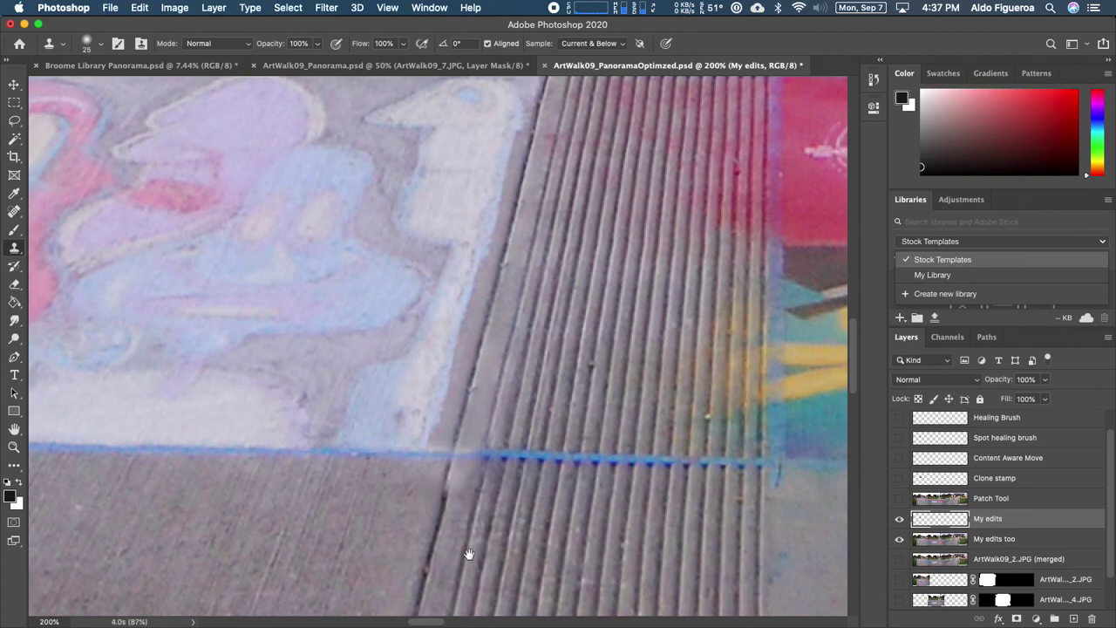
{"action": "scroll", "coordinate": [456, 514], "scroll_direction": "down", "scroll_amount": 5}
{"action": "left_click", "coordinate": [419, 525], "text": "alt"}
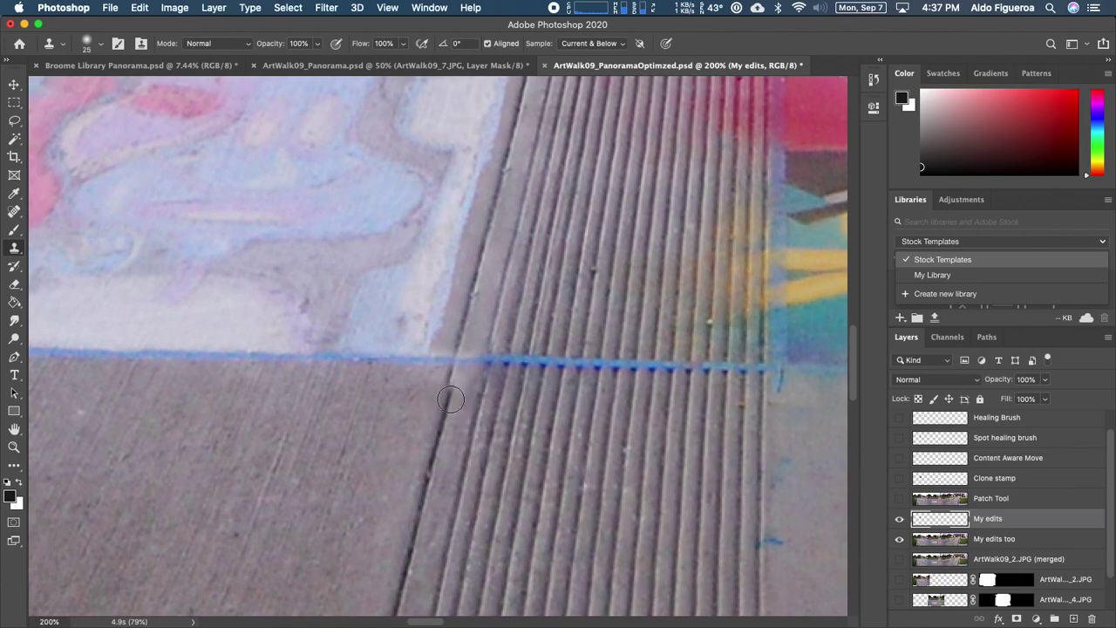
{"action": "mouse_move", "coordinate": [452, 398]}
{"action": "left_mouse_down"}
{"action": "mouse_move", "coordinate": [456, 372]}
{"action": "mouse_move", "coordinate": [448, 380]}
{"action": "left_mouse_up"}
{"action": "left_click", "coordinate": [460, 360]}
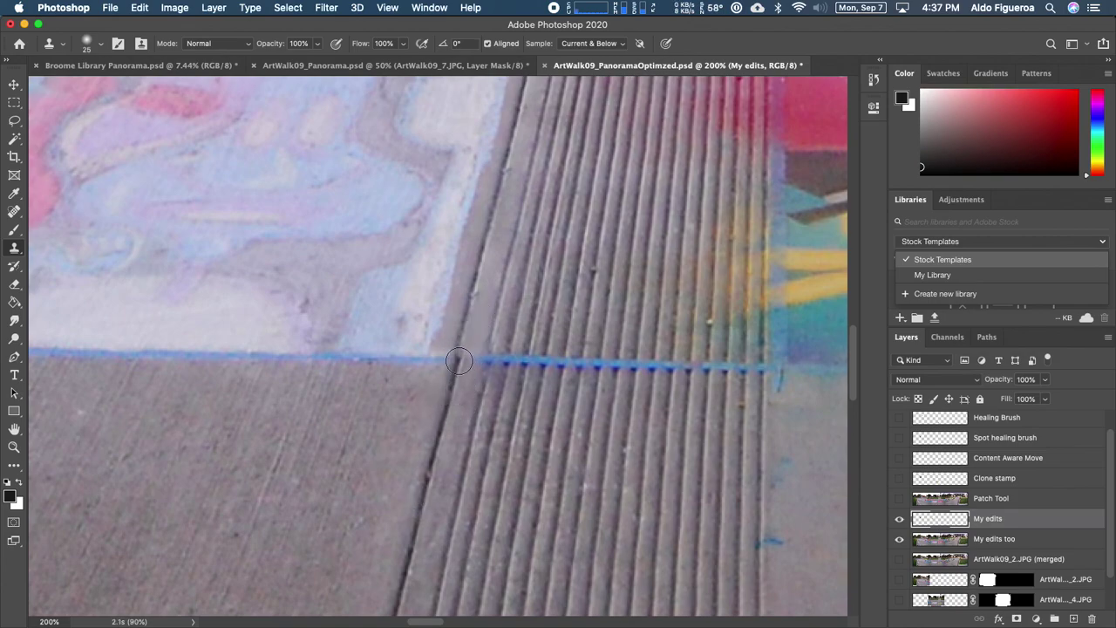
{"action": "left_click_drag", "start_coordinate": [494, 370], "coordinate": [684, 484]}
Step: Review the retouched chalk drawings and the whole panorama for remaining flaws
{"action": "key", "text": "super+minus"}
{"action": "key", "text": "super+minus"}
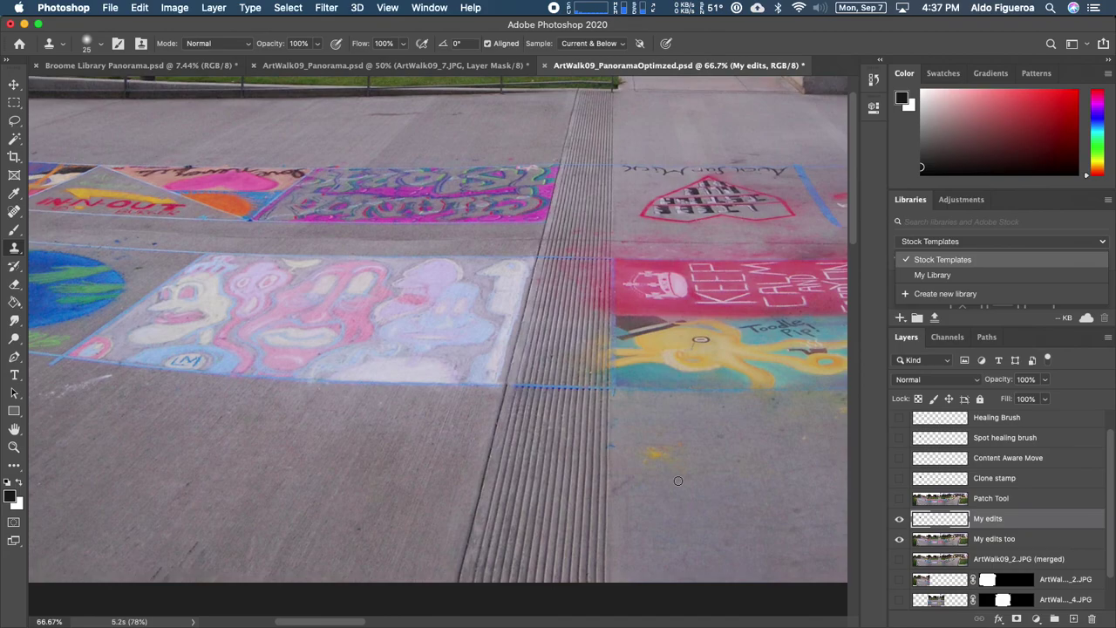
{"action": "key", "text": "super+minus"}
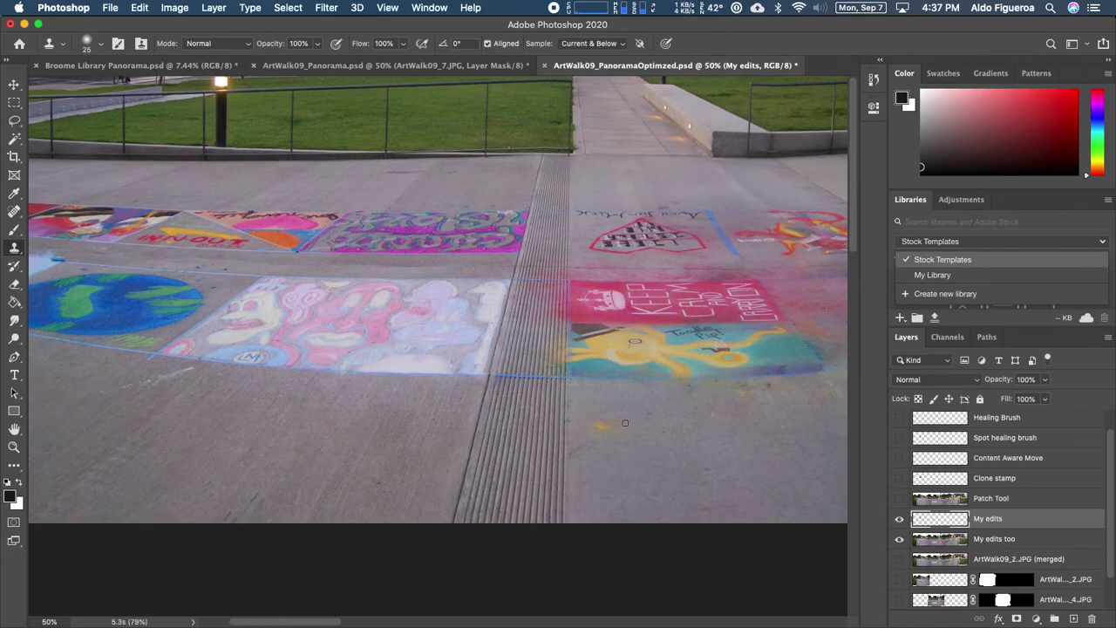
{"action": "left_click_drag", "start_coordinate": [539, 383], "coordinate": [617, 314]}
{"action": "left_click_drag", "start_coordinate": [314, 342], "coordinate": [401, 387]}
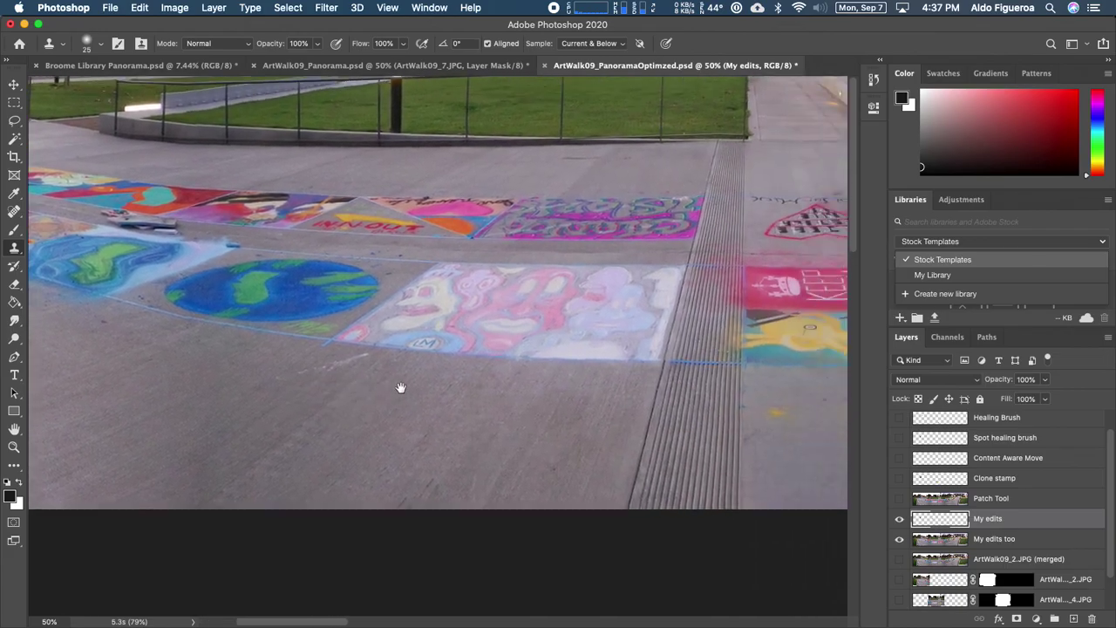
{"action": "key", "text": "super+minus"}
{"action": "left_click_drag", "start_coordinate": [419, 289], "coordinate": [785, 375]}
{"action": "left_click_drag", "start_coordinate": [573, 338], "coordinate": [612, 371]}
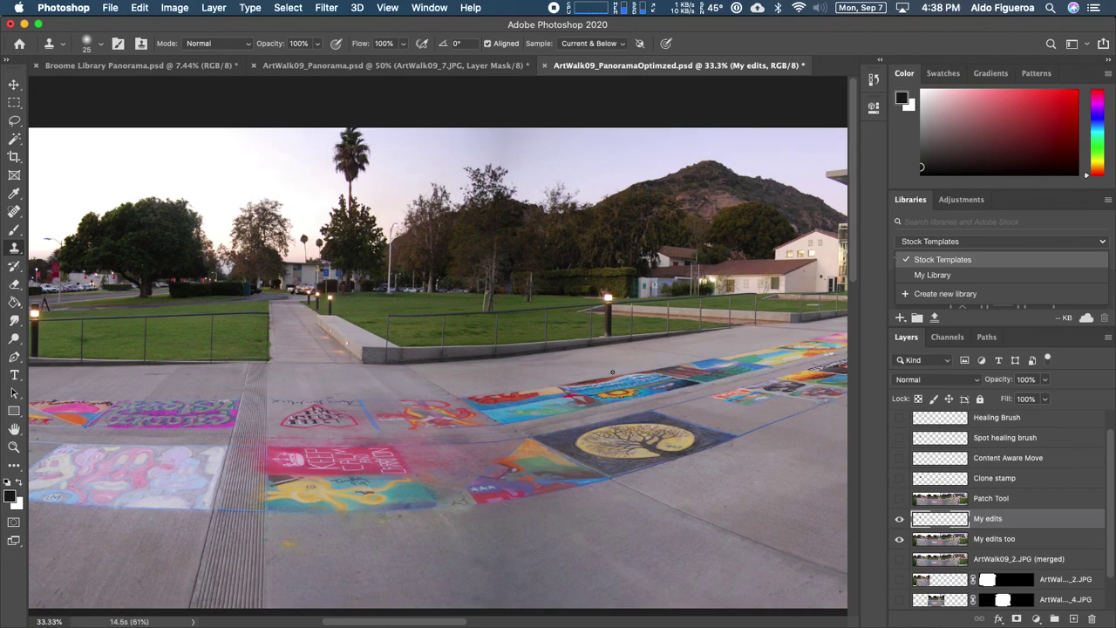
{"action": "key", "text": "super+minus"}
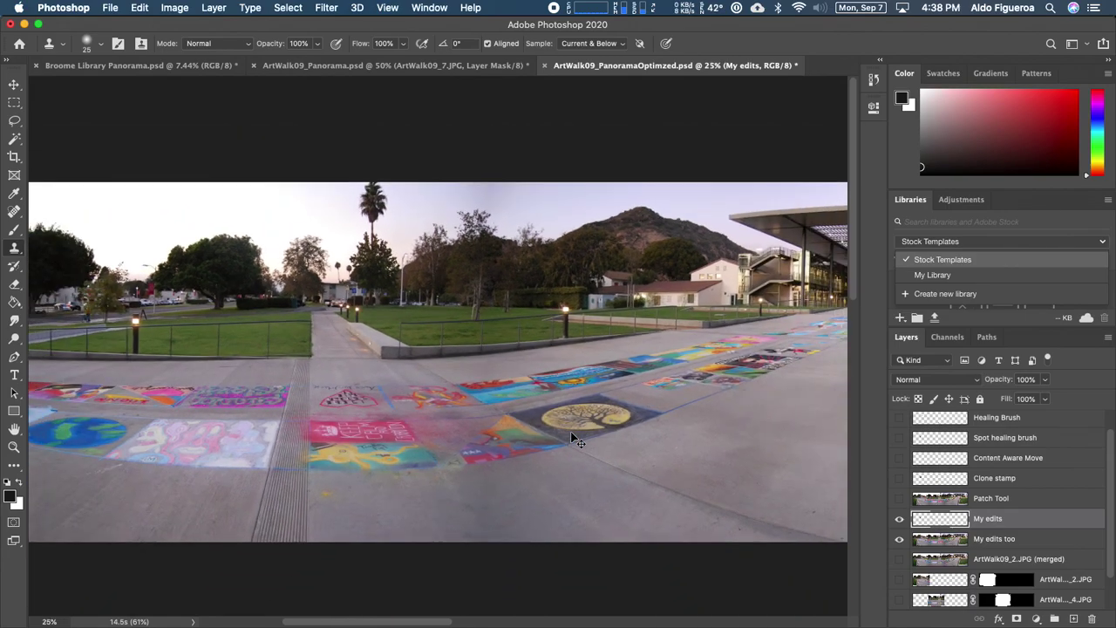
{"action": "key", "text": "super+0"}
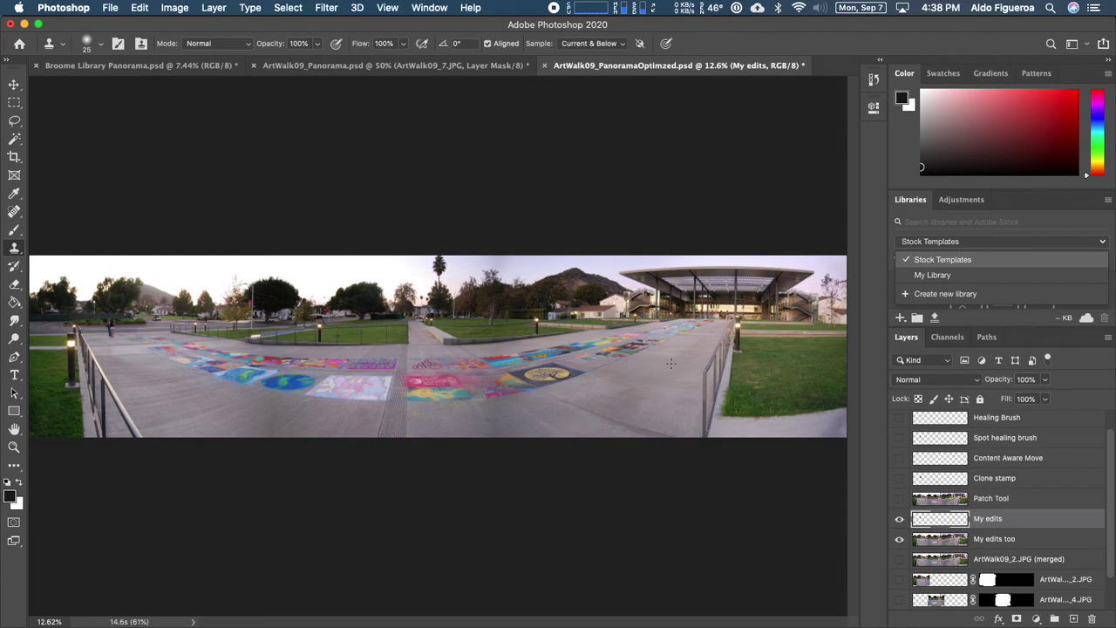
Step: Save the retouched panorama document
{"action": "key", "text": "super+plus"}
{"action": "key", "text": "super+plus"}
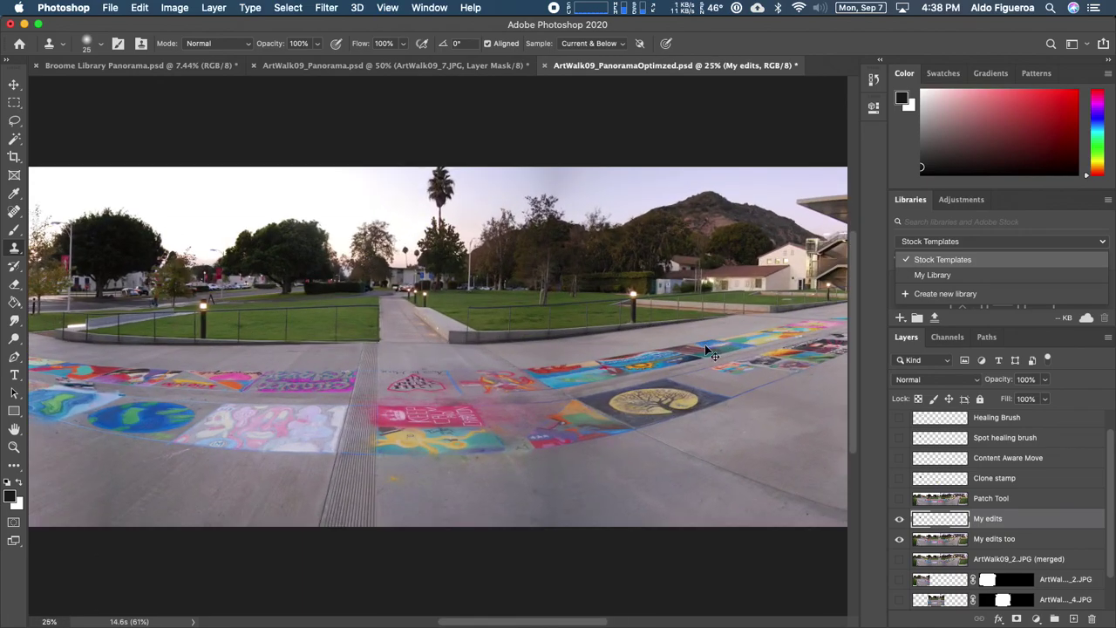
{"action": "key", "text": "super+s"}
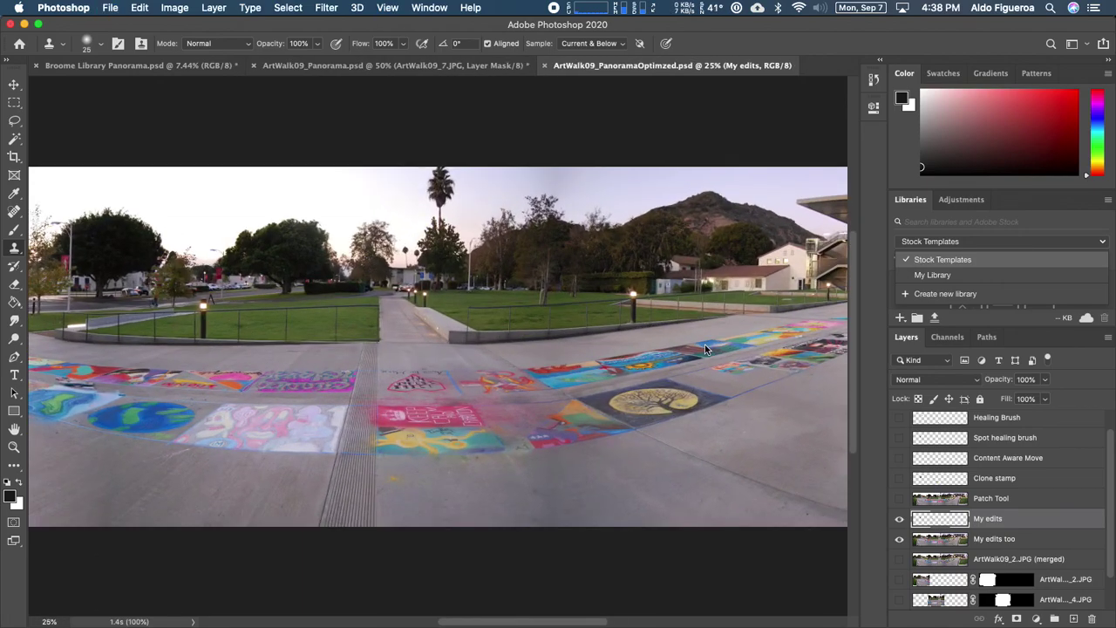